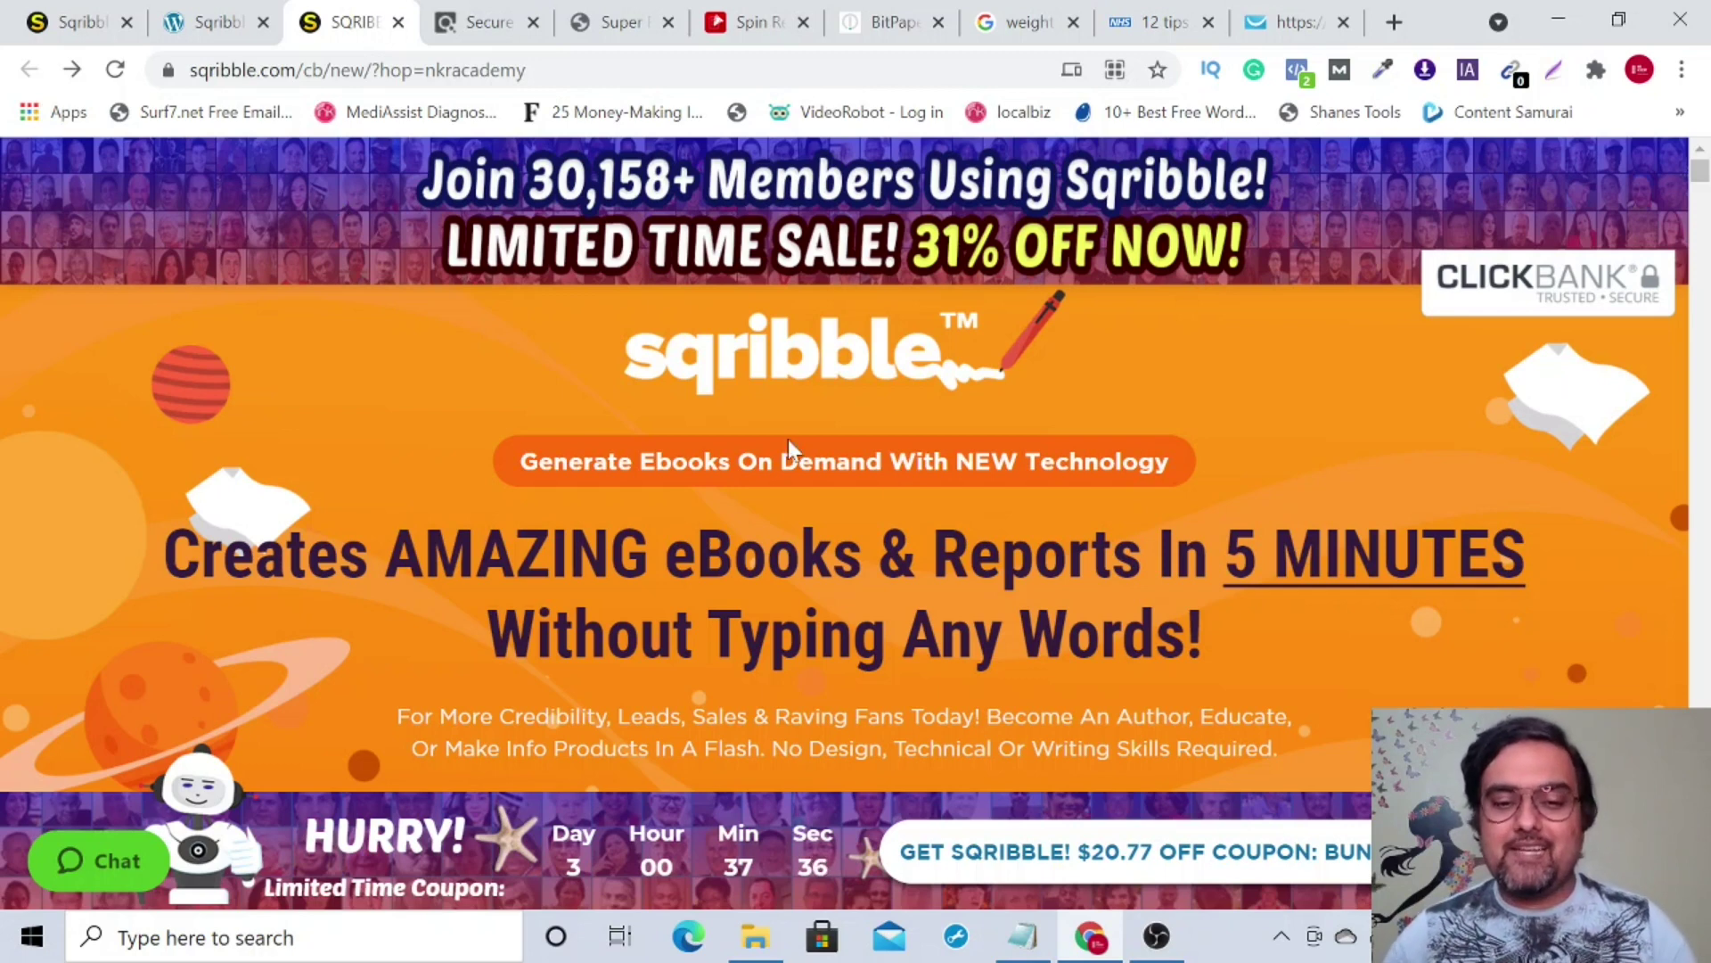
Highlight the headline 'Without Typing Any Words!' and switch to the sqribble.net dashboard tab.
{"action": "left_click_drag", "start_coordinate": [1234, 635], "coordinate": [272, 613]}
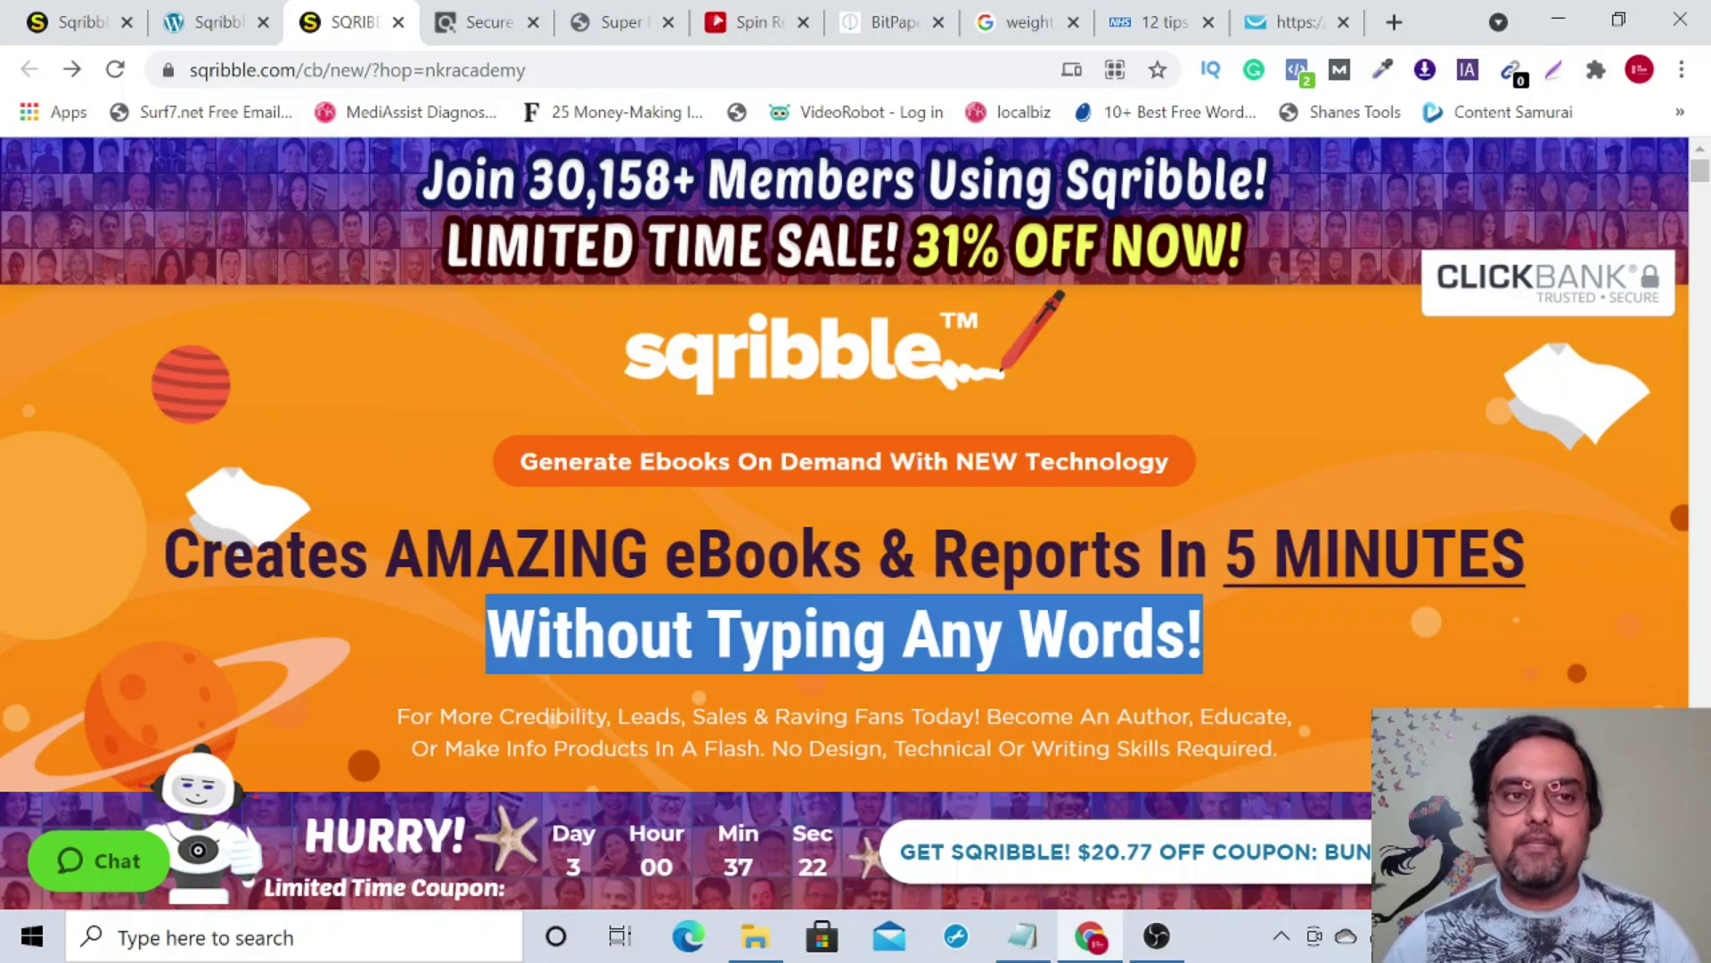
{"action": "left_click", "coordinate": [80, 24]}
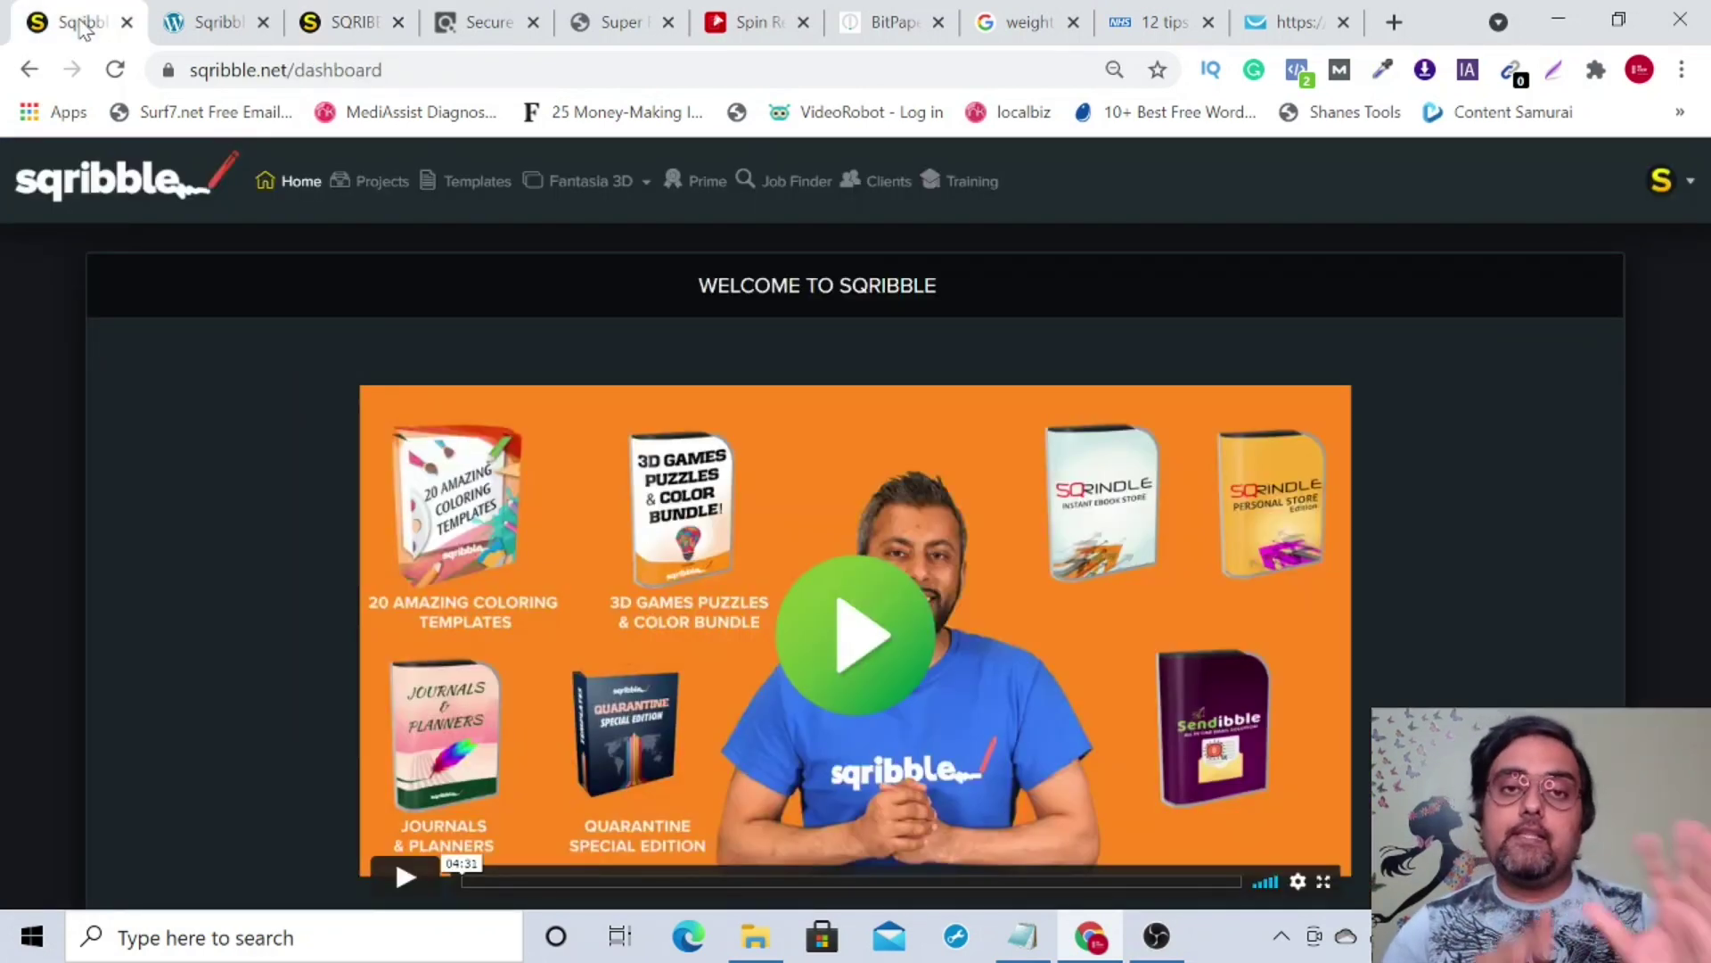
Return to the sqribble.com sales page showing the 31% off limited-time sale.
{"action": "left_click", "coordinate": [325, 24]}
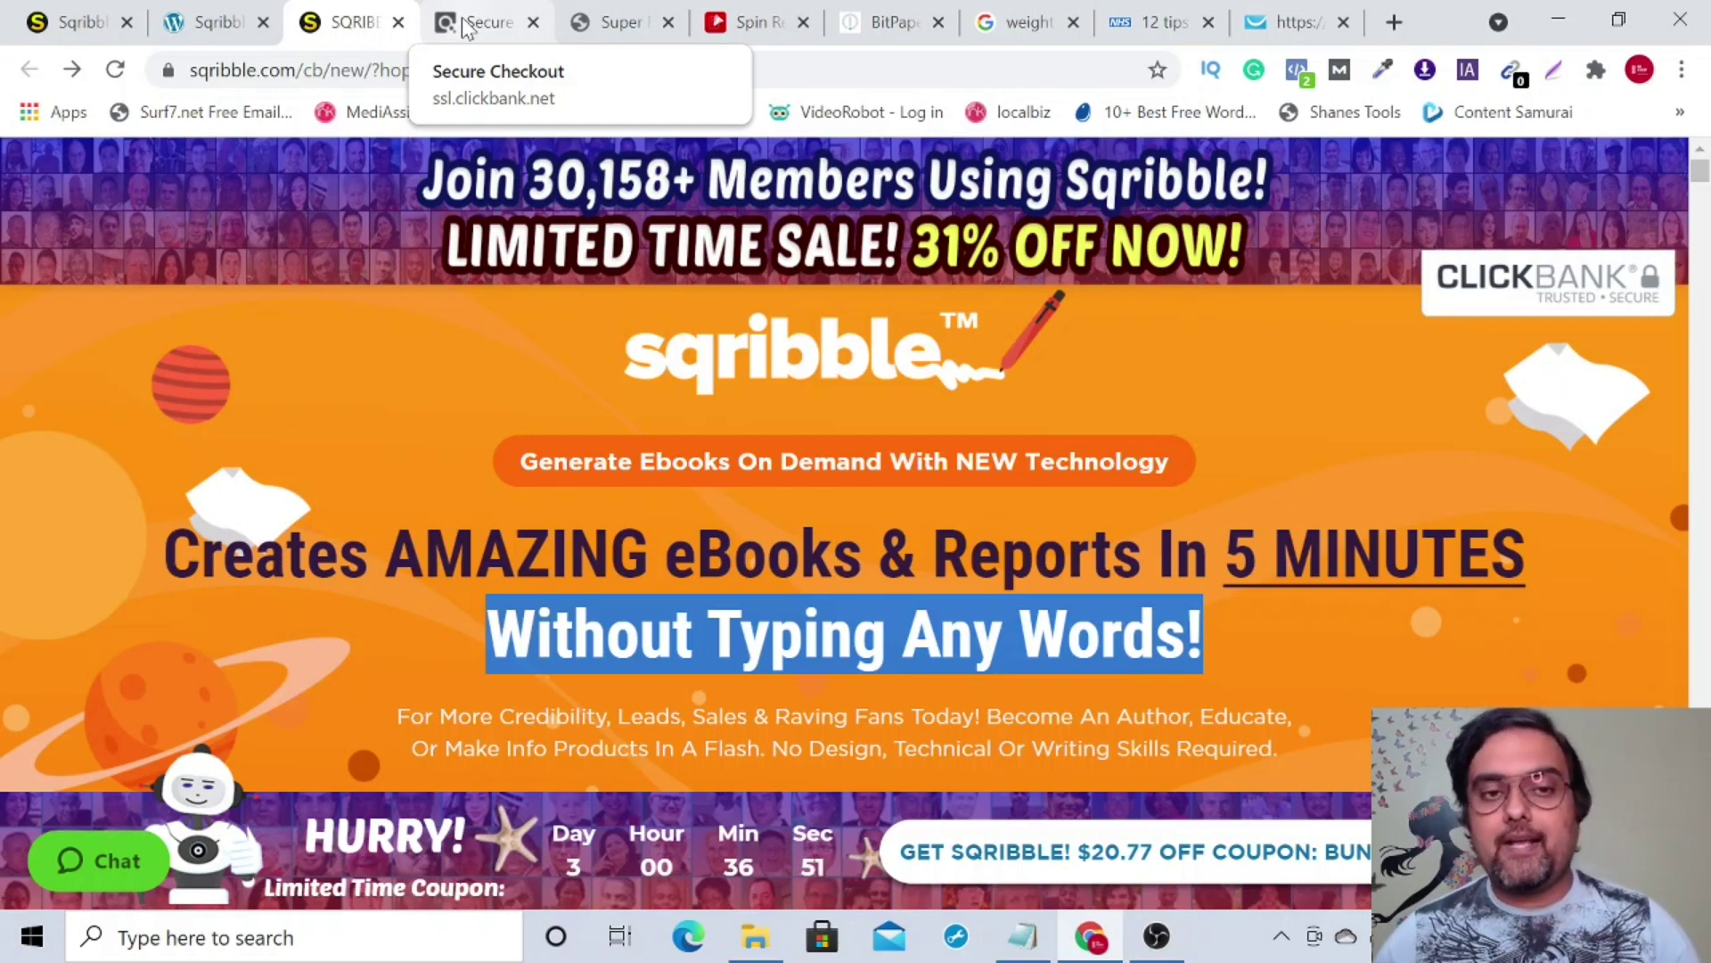
Open the ClickBank checkout and highlight the $46.90 coupon discount and $20.10 total.
{"action": "left_click", "coordinate": [463, 27]}
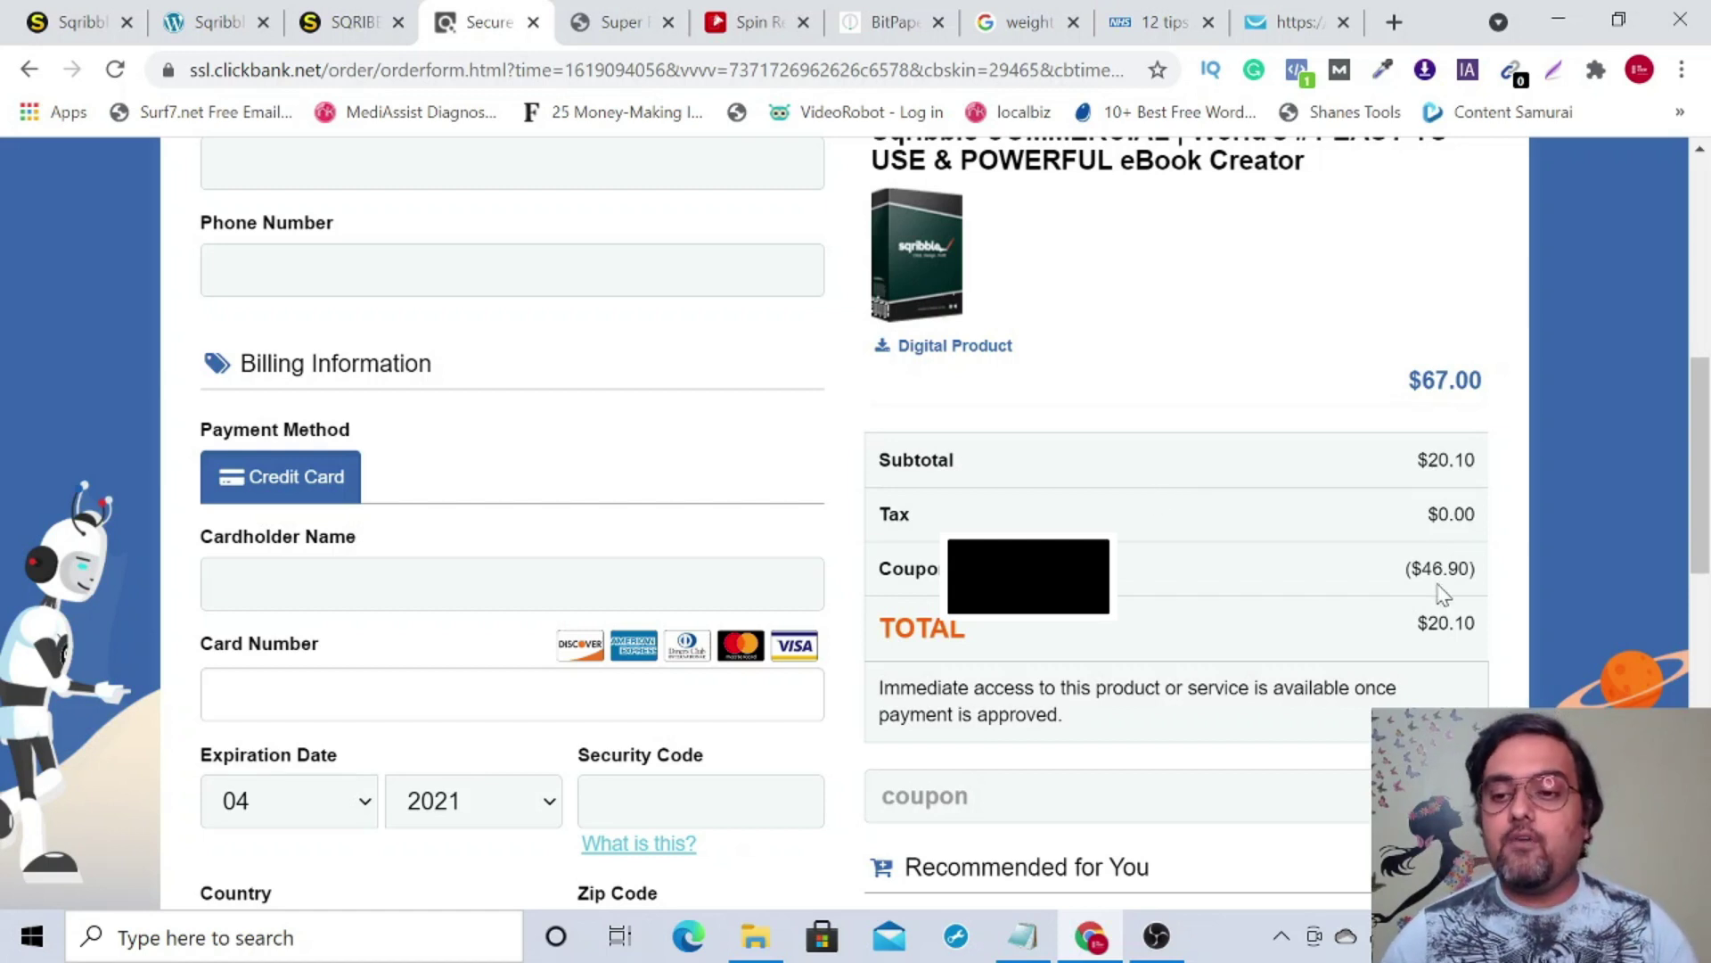
{"action": "left_click_drag", "start_coordinate": [1406, 569], "coordinate": [1471, 571]}
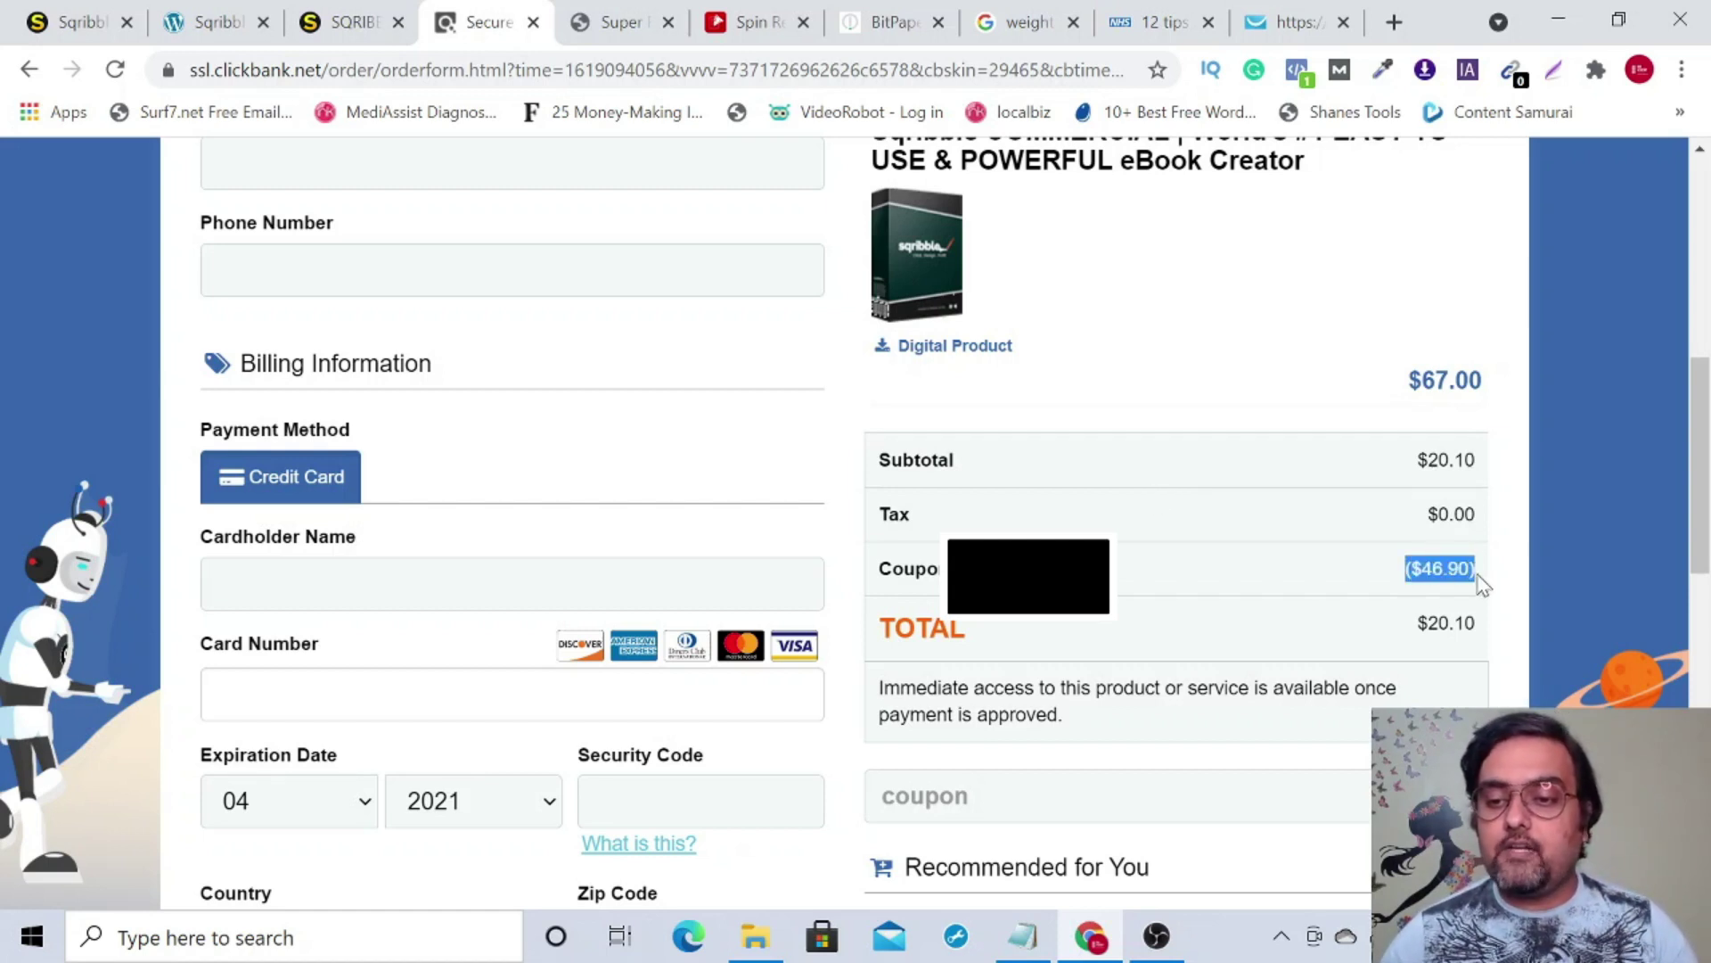
{"action": "left_click_drag", "start_coordinate": [1415, 624], "coordinate": [1498, 633]}
{"action": "left_click", "coordinate": [1384, 636]}
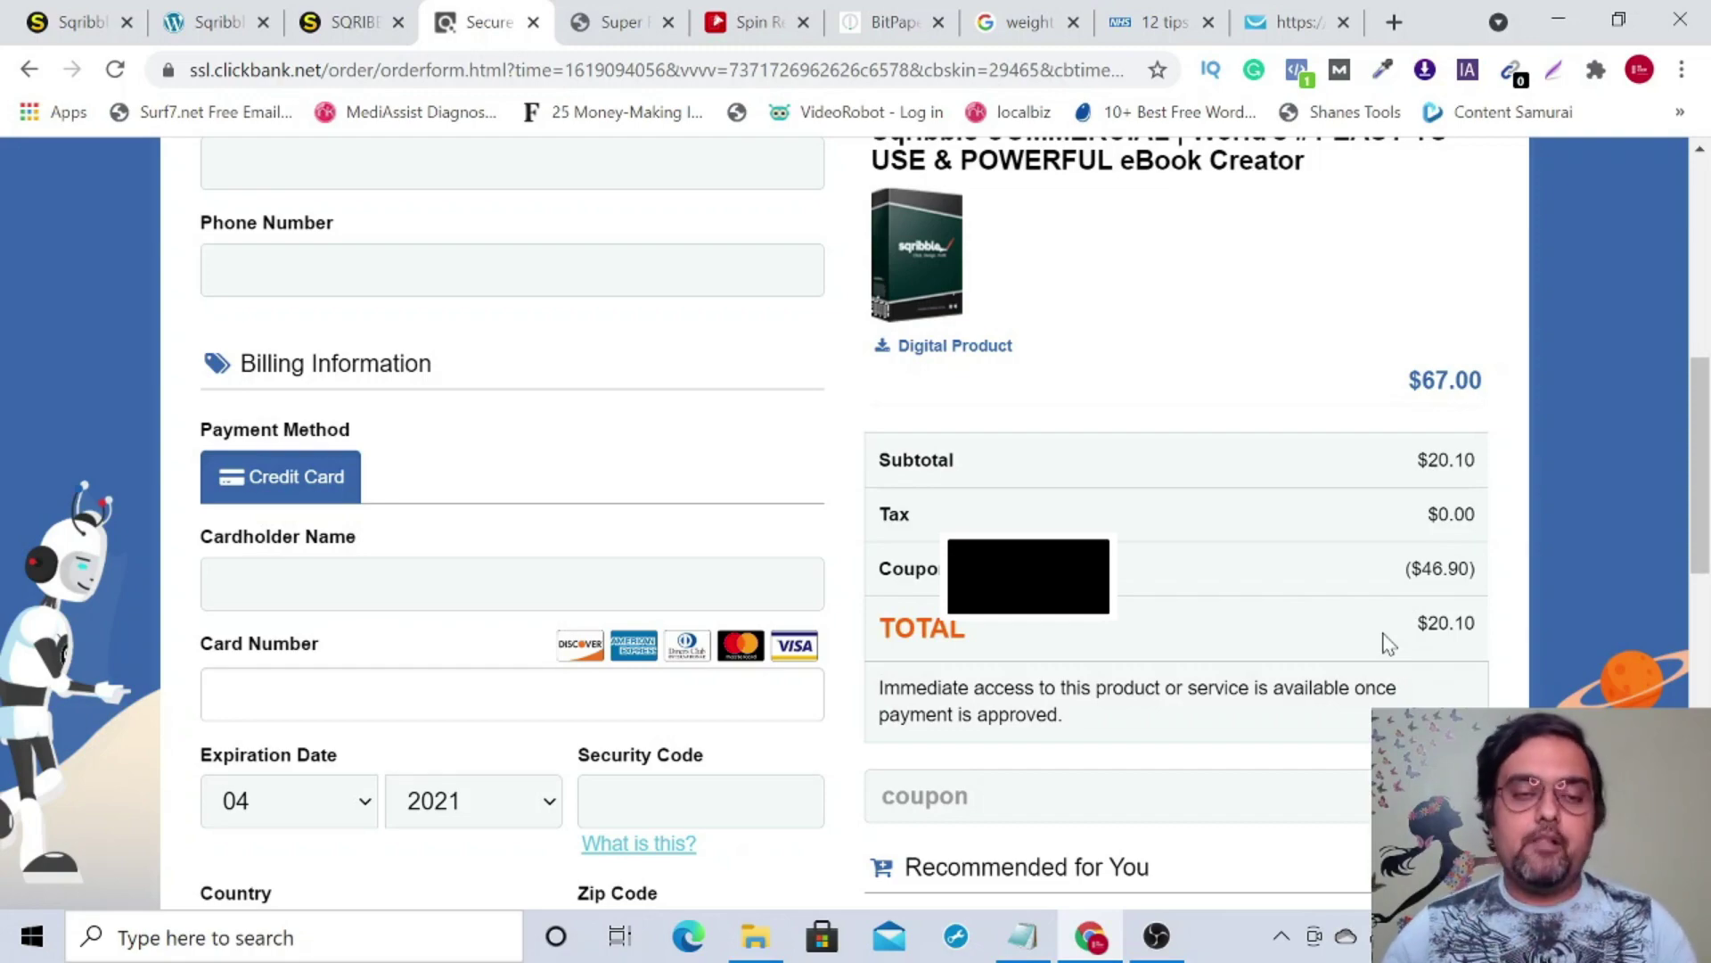
Scroll the review page down to its $3747 bonus package, then return to the sales page.
{"action": "left_click", "coordinate": [214, 21]}
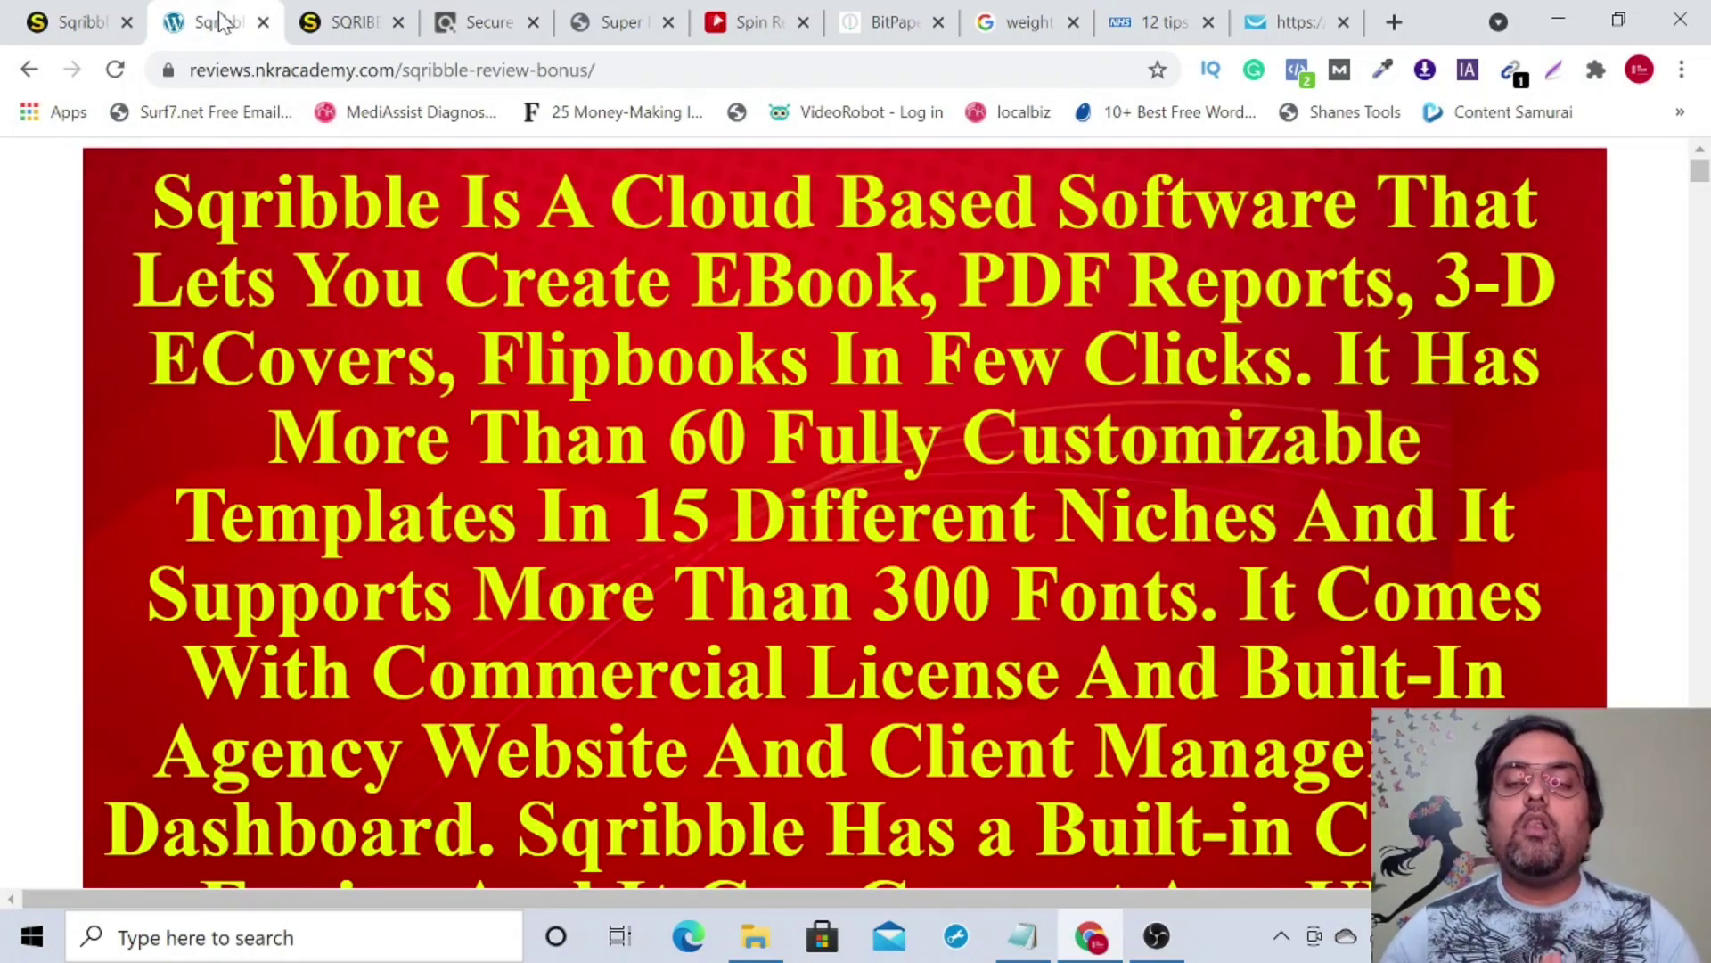
{"action": "left_click_drag", "start_coordinate": [1700, 171], "coordinate": [1706, 256]}
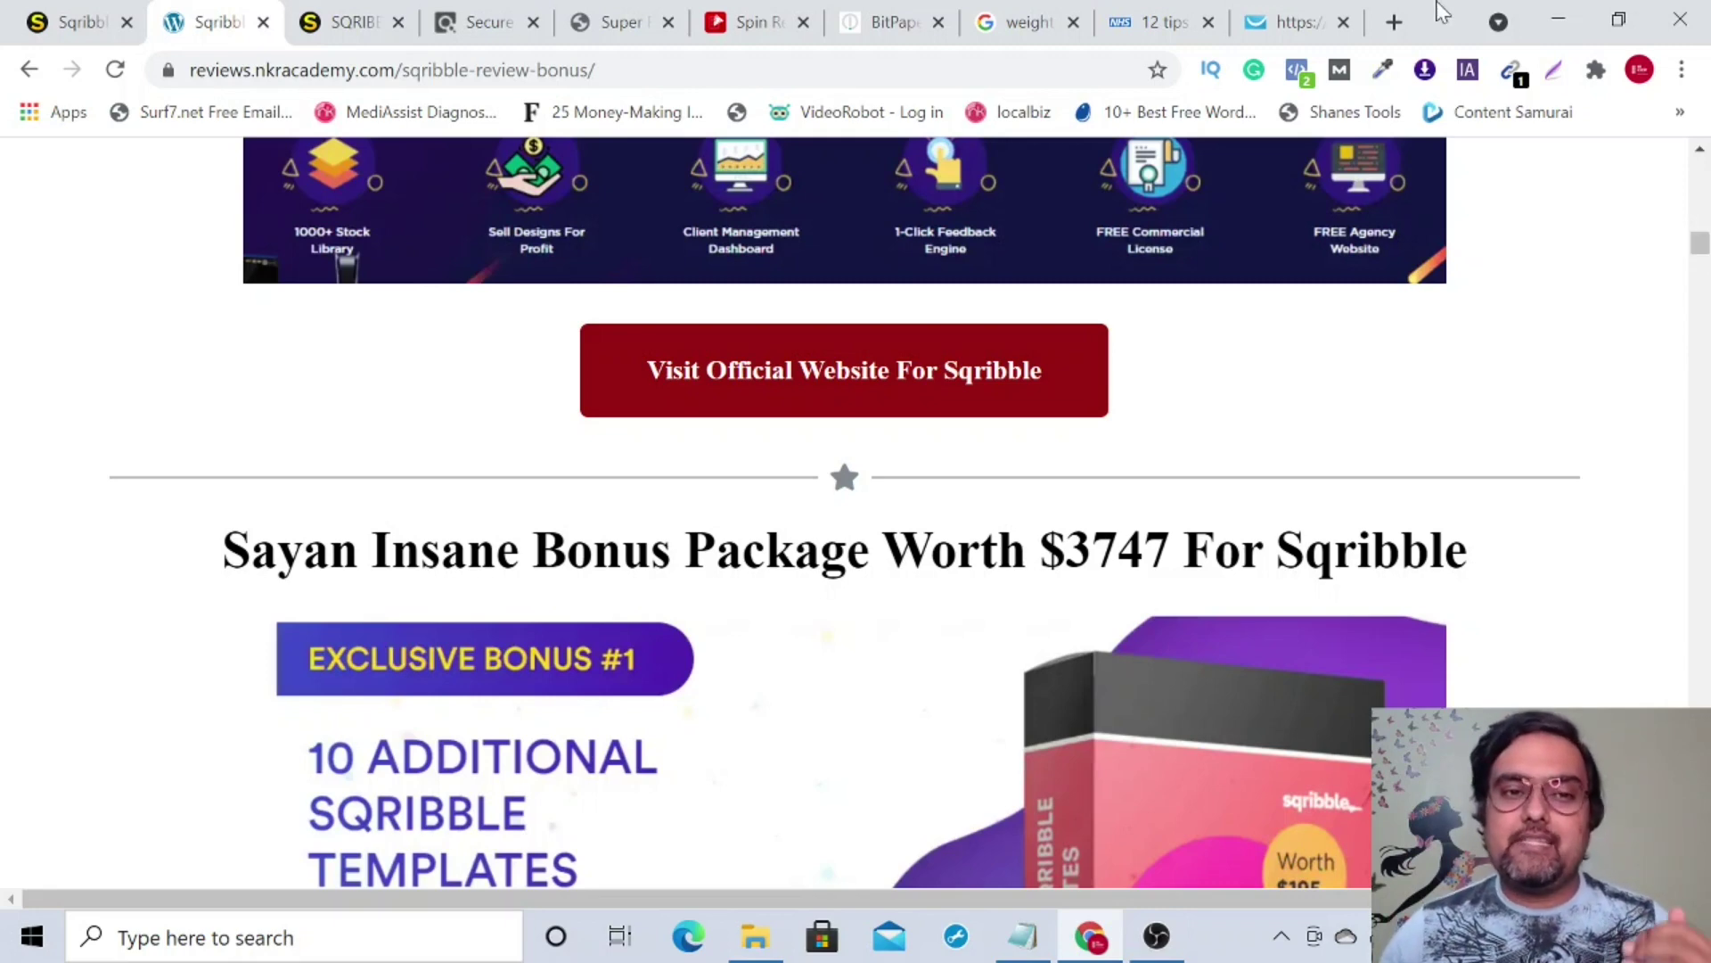
{"action": "left_click", "coordinate": [361, 22]}
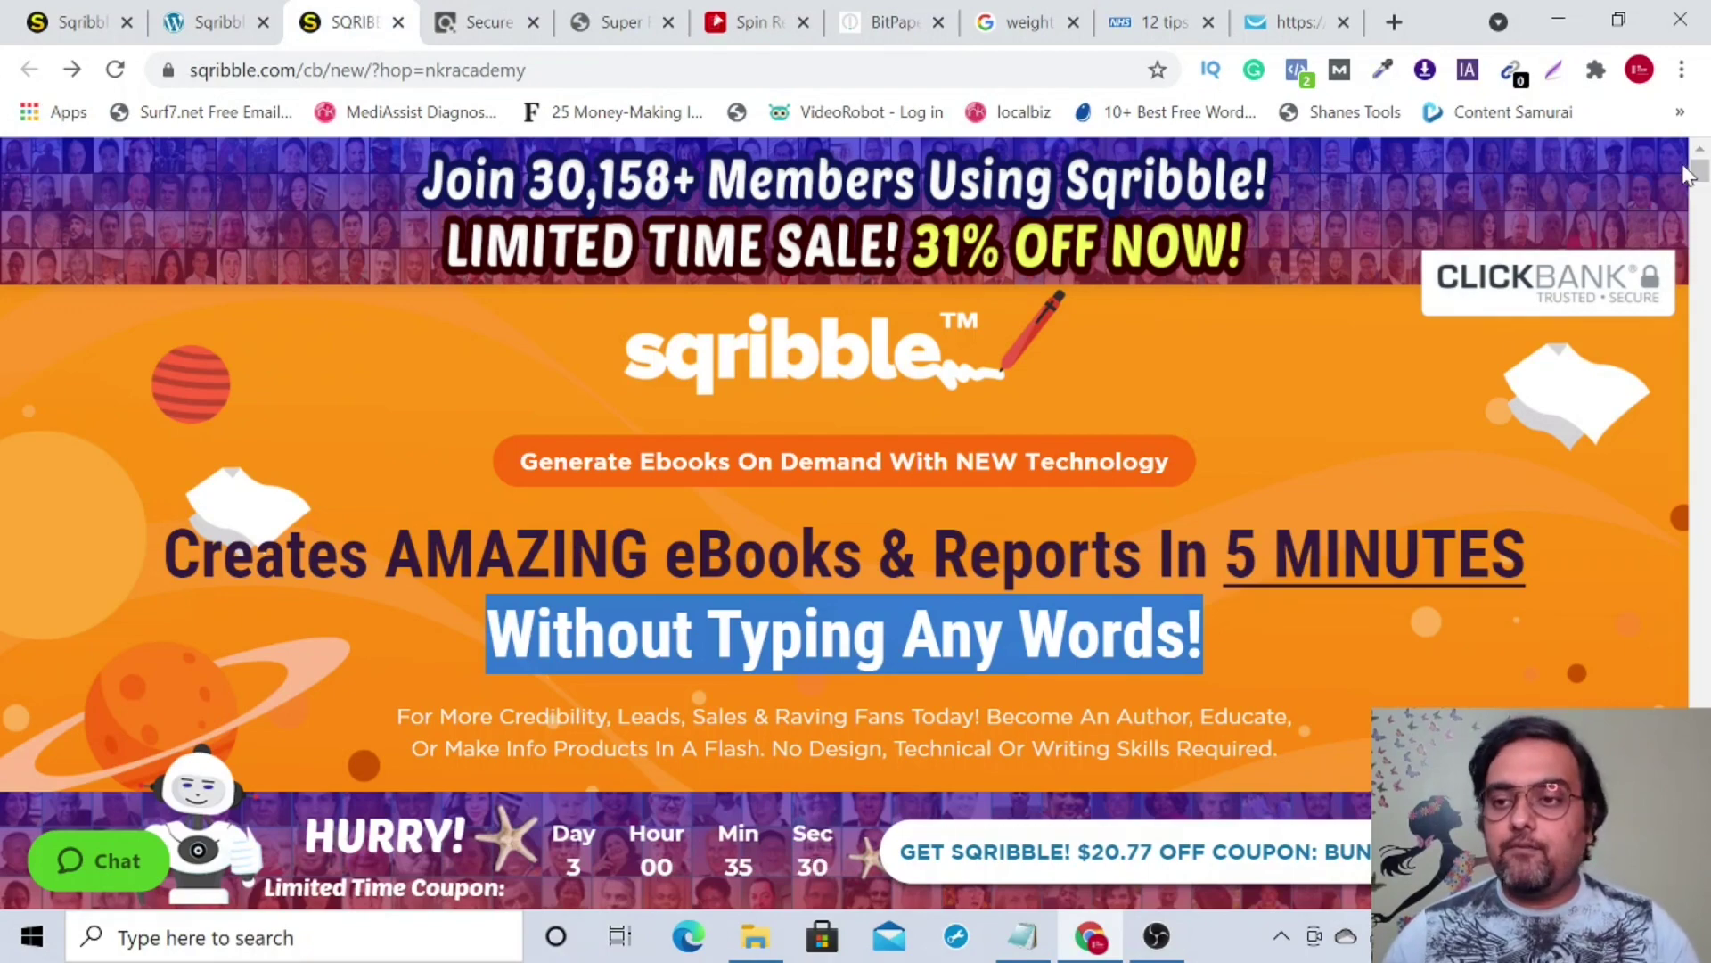
Scroll past the video and pricing box to Step 1, Pick A Template (50 designs, 15 niches).
{"action": "left_click_drag", "start_coordinate": [1696, 178], "coordinate": [1701, 185]}
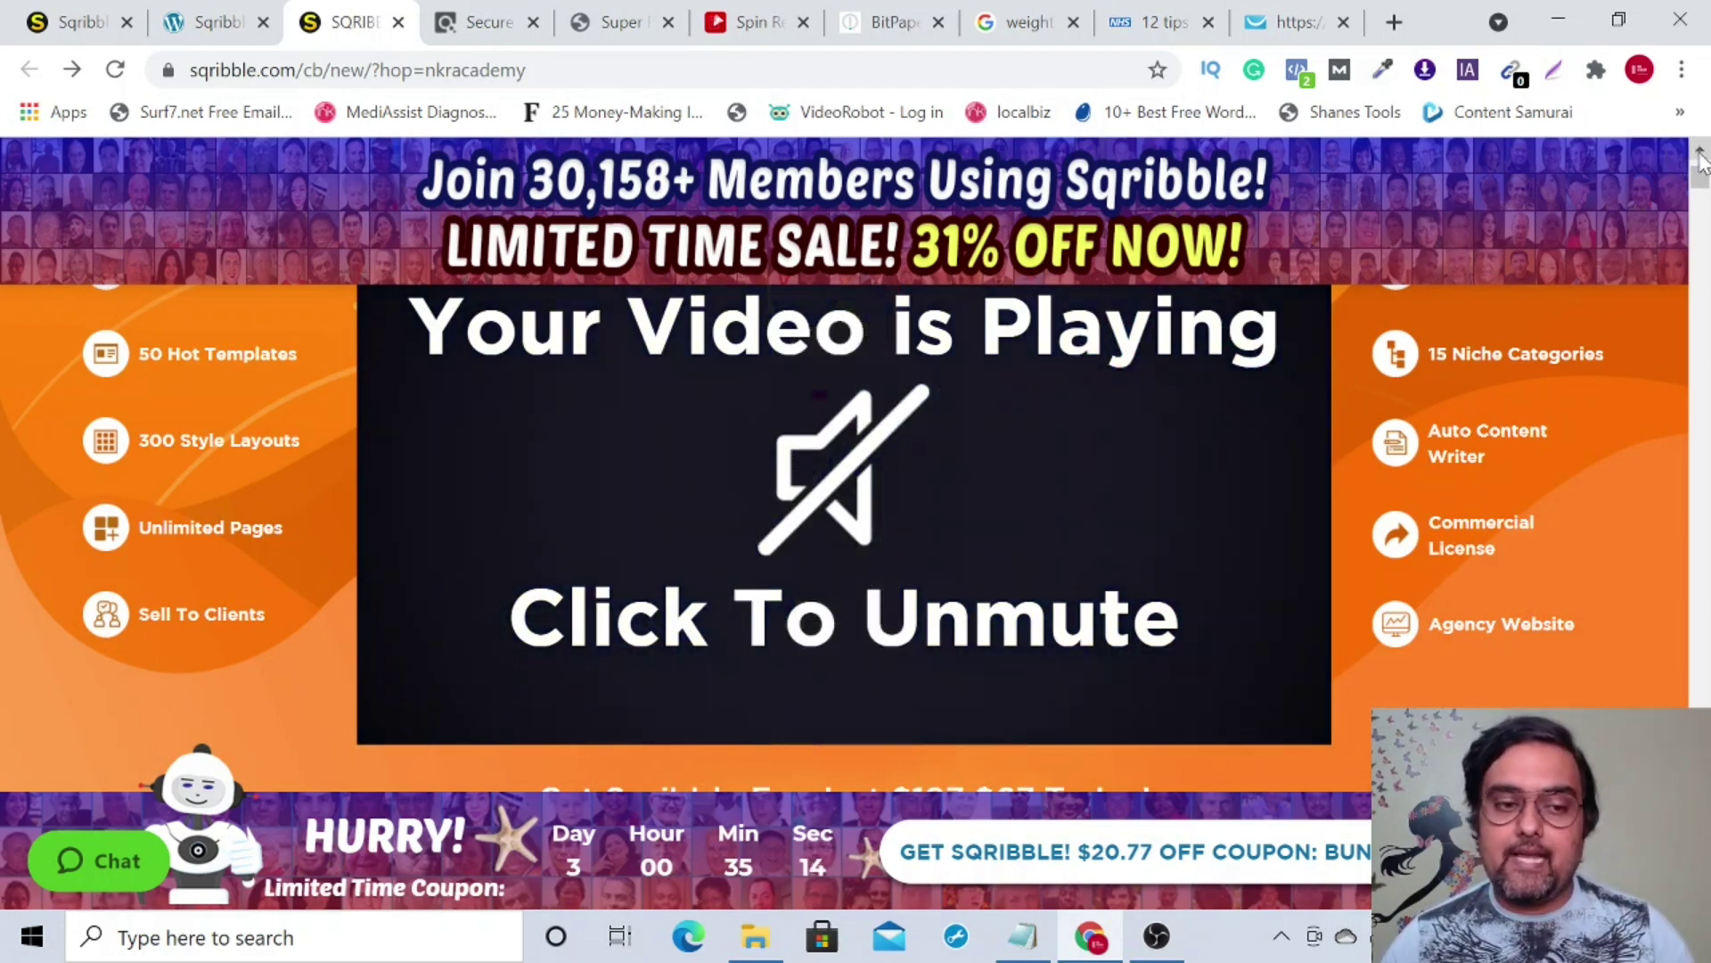
{"action": "scroll", "coordinate": [1700, 155], "scroll_direction": "up", "scroll_amount": 1}
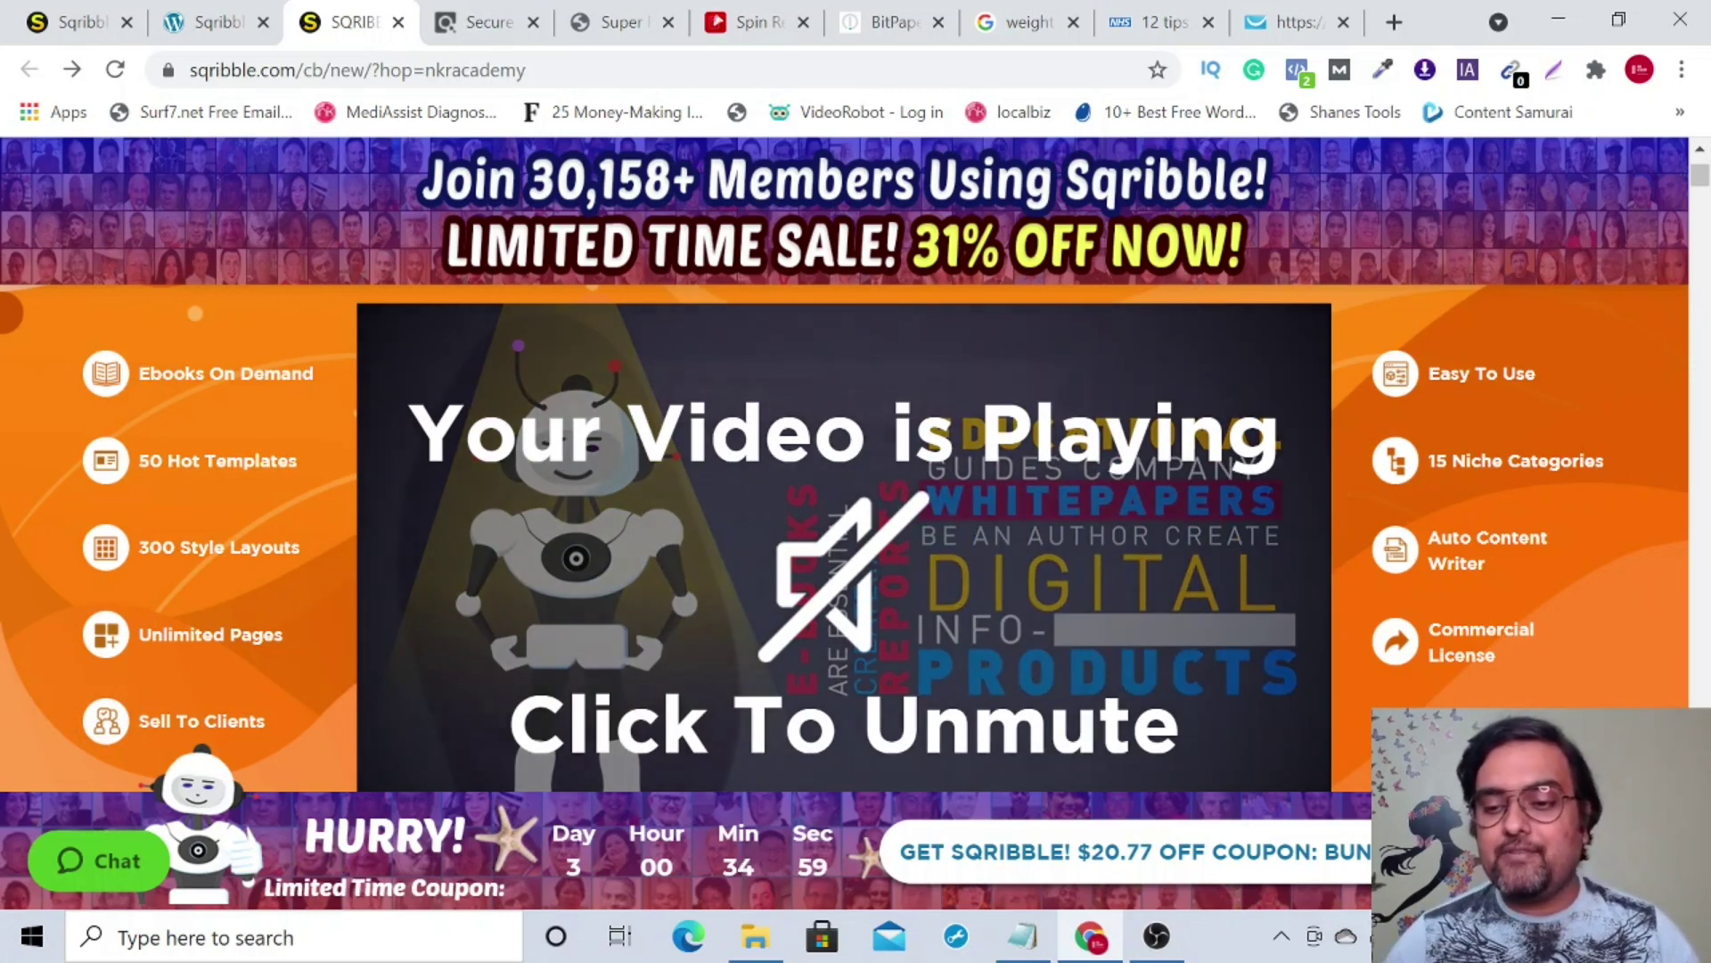
{"action": "scroll", "coordinate": [845, 535], "scroll_direction": "down", "scroll_amount": 10}
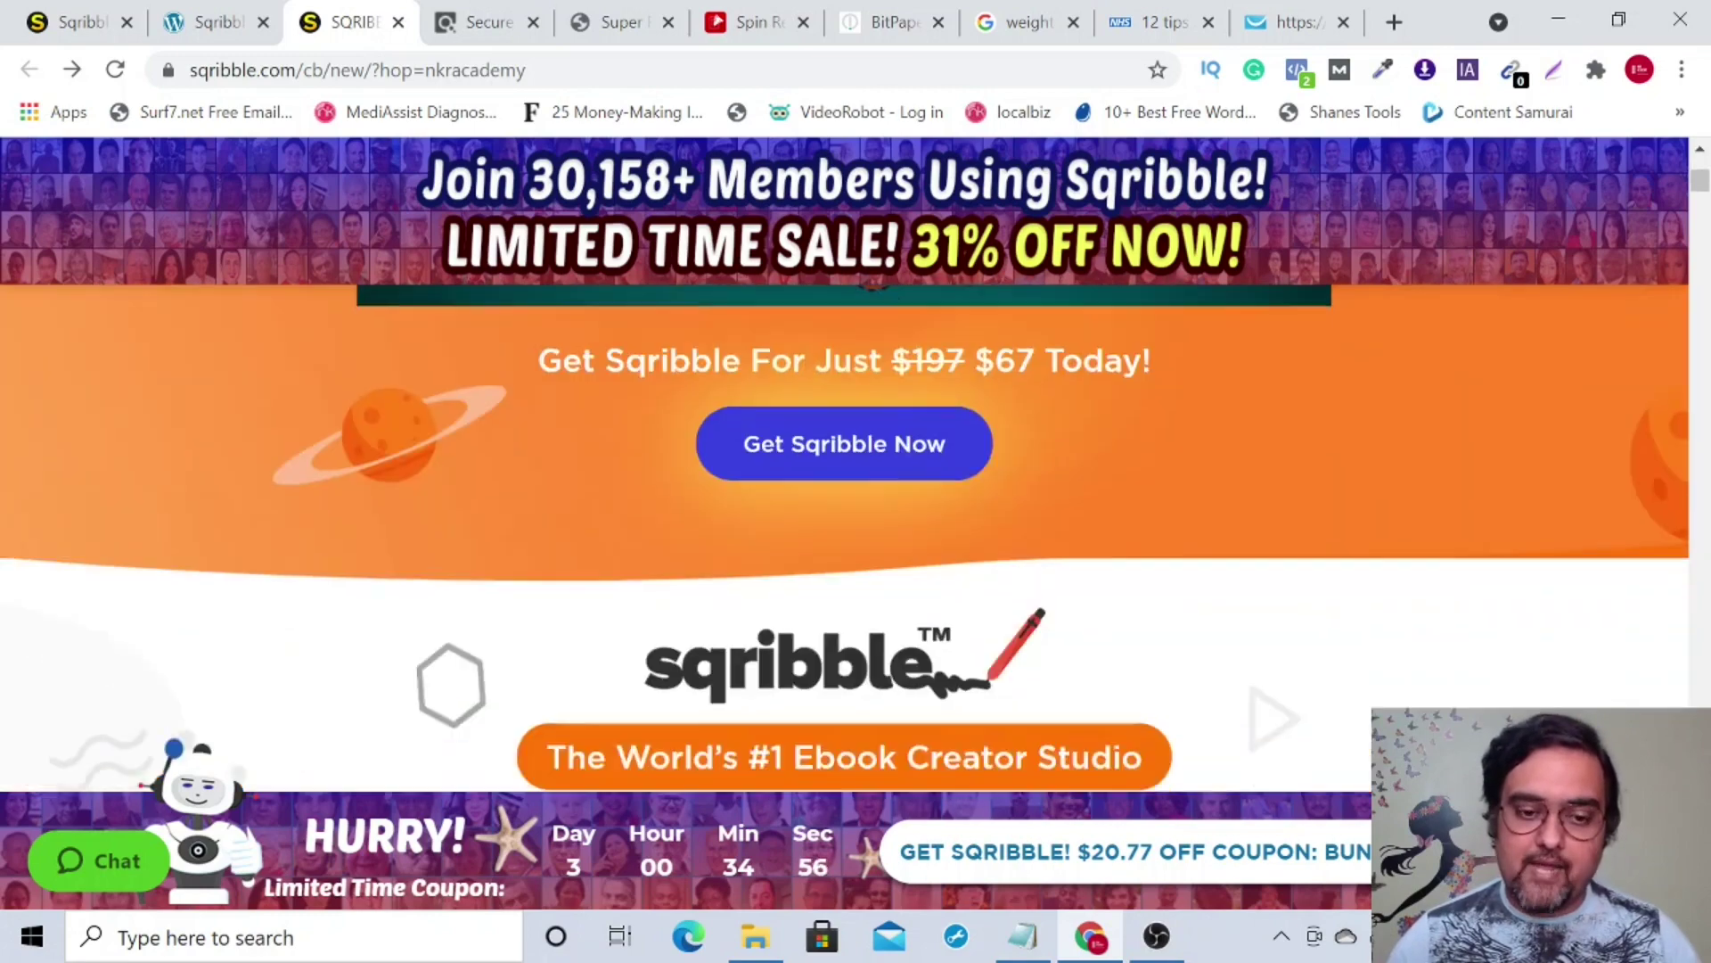
{"action": "scroll", "coordinate": [845, 535], "scroll_direction": "down", "scroll_amount": 10}
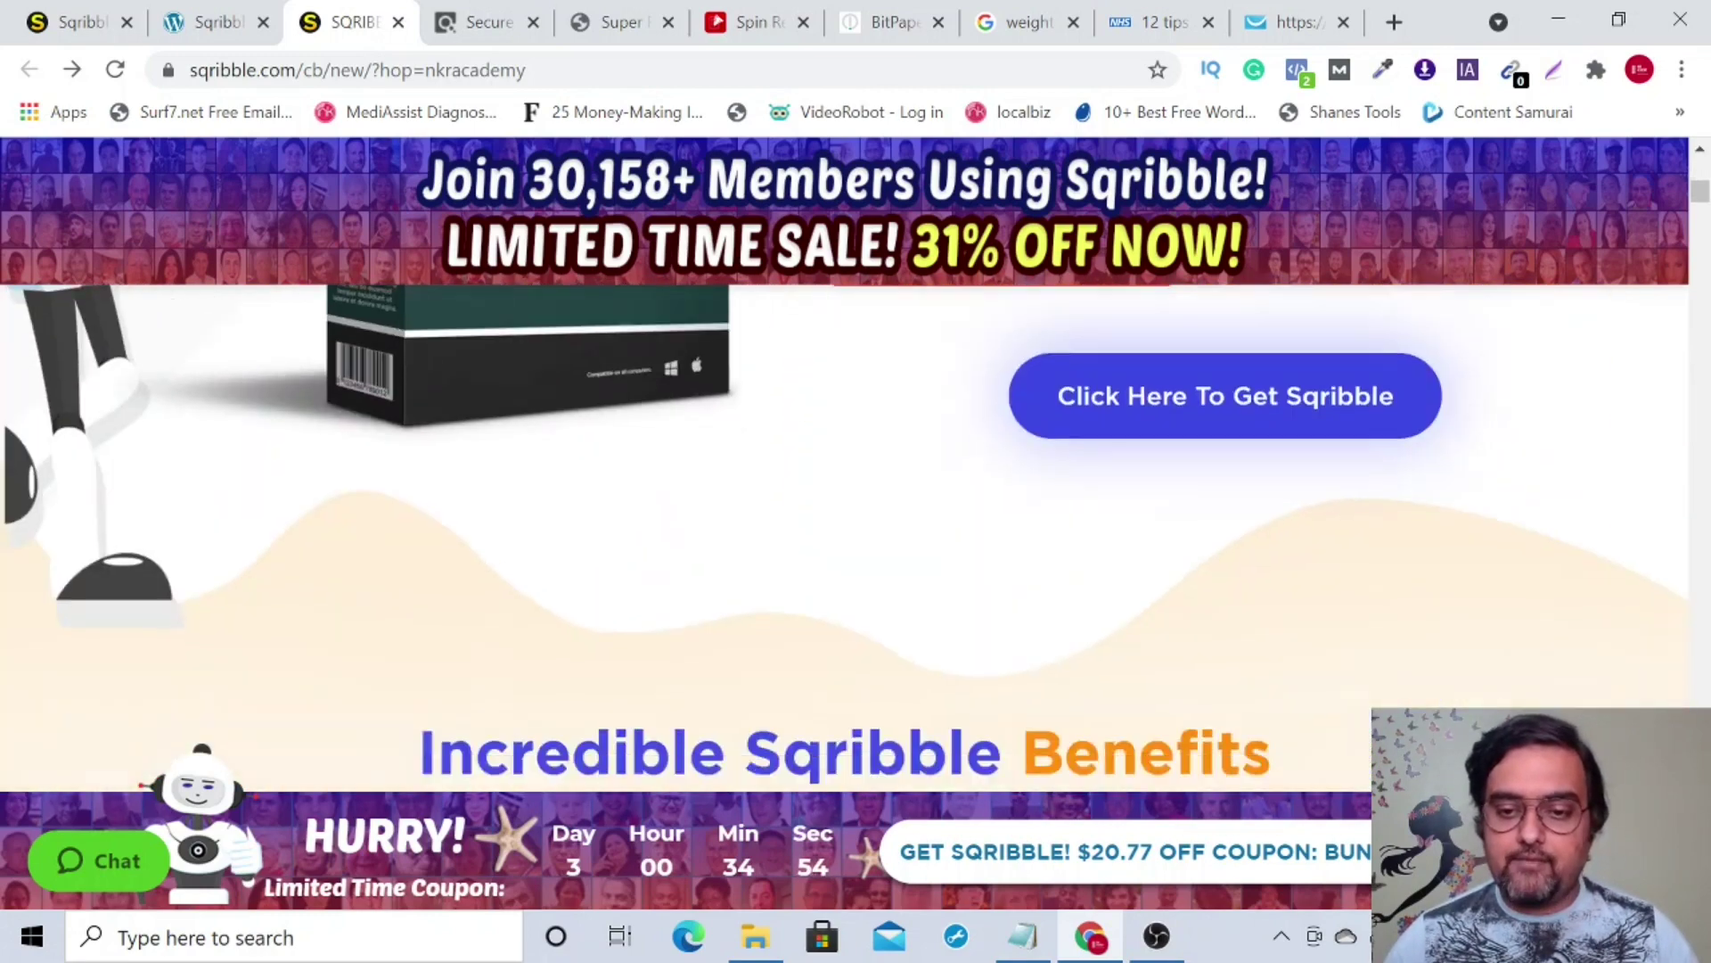
{"action": "scroll", "coordinate": [845, 535], "scroll_direction": "down", "scroll_amount": 10}
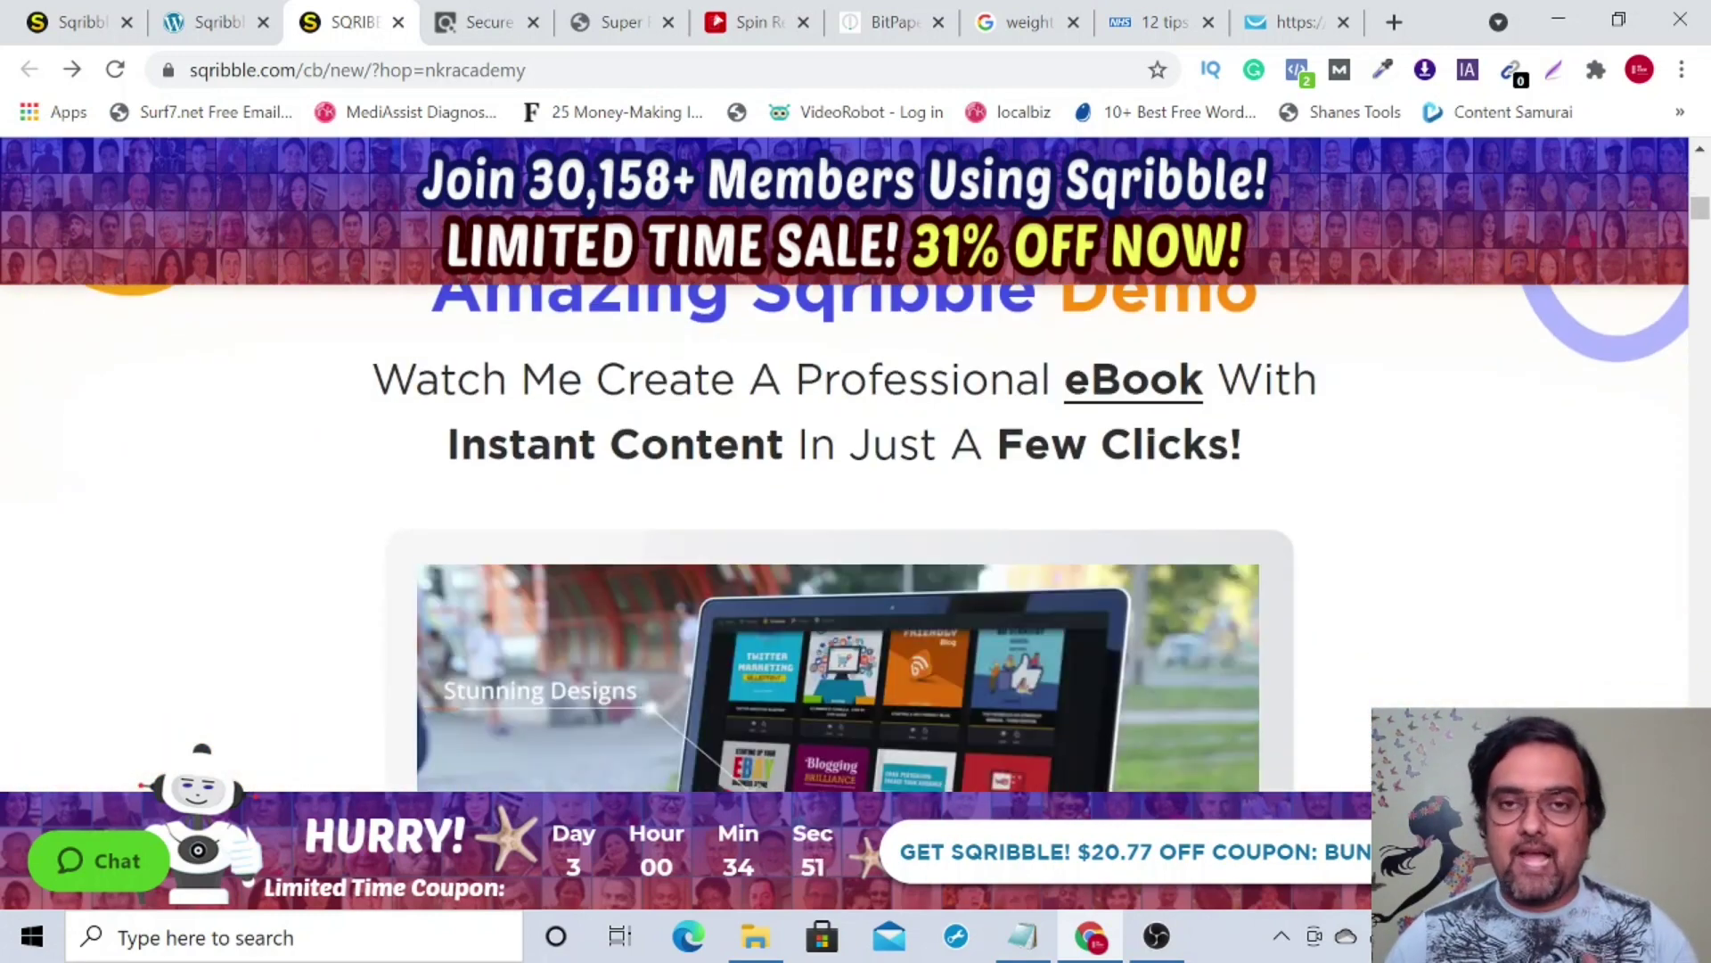
{"action": "scroll", "coordinate": [845, 535], "scroll_direction": "down", "scroll_amount": 1}
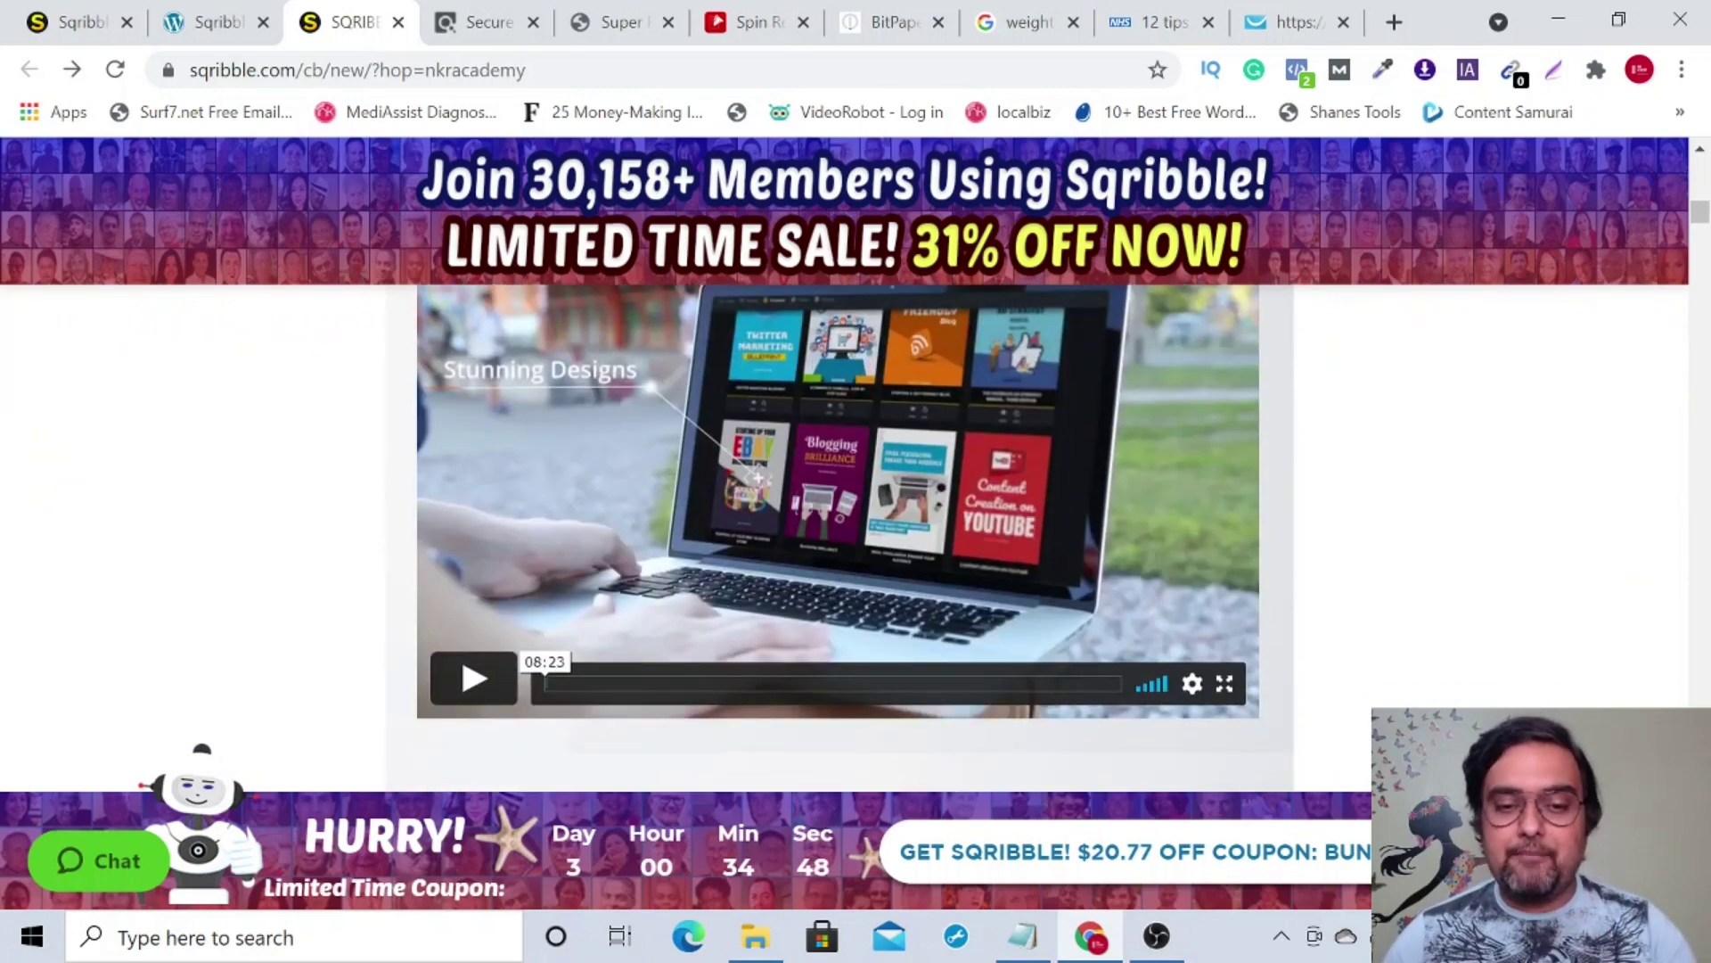
{"action": "scroll", "coordinate": [844, 535], "scroll_direction": "down", "scroll_amount": 3}
{"action": "scroll", "coordinate": [845, 535], "scroll_direction": "down", "scroll_amount": 10}
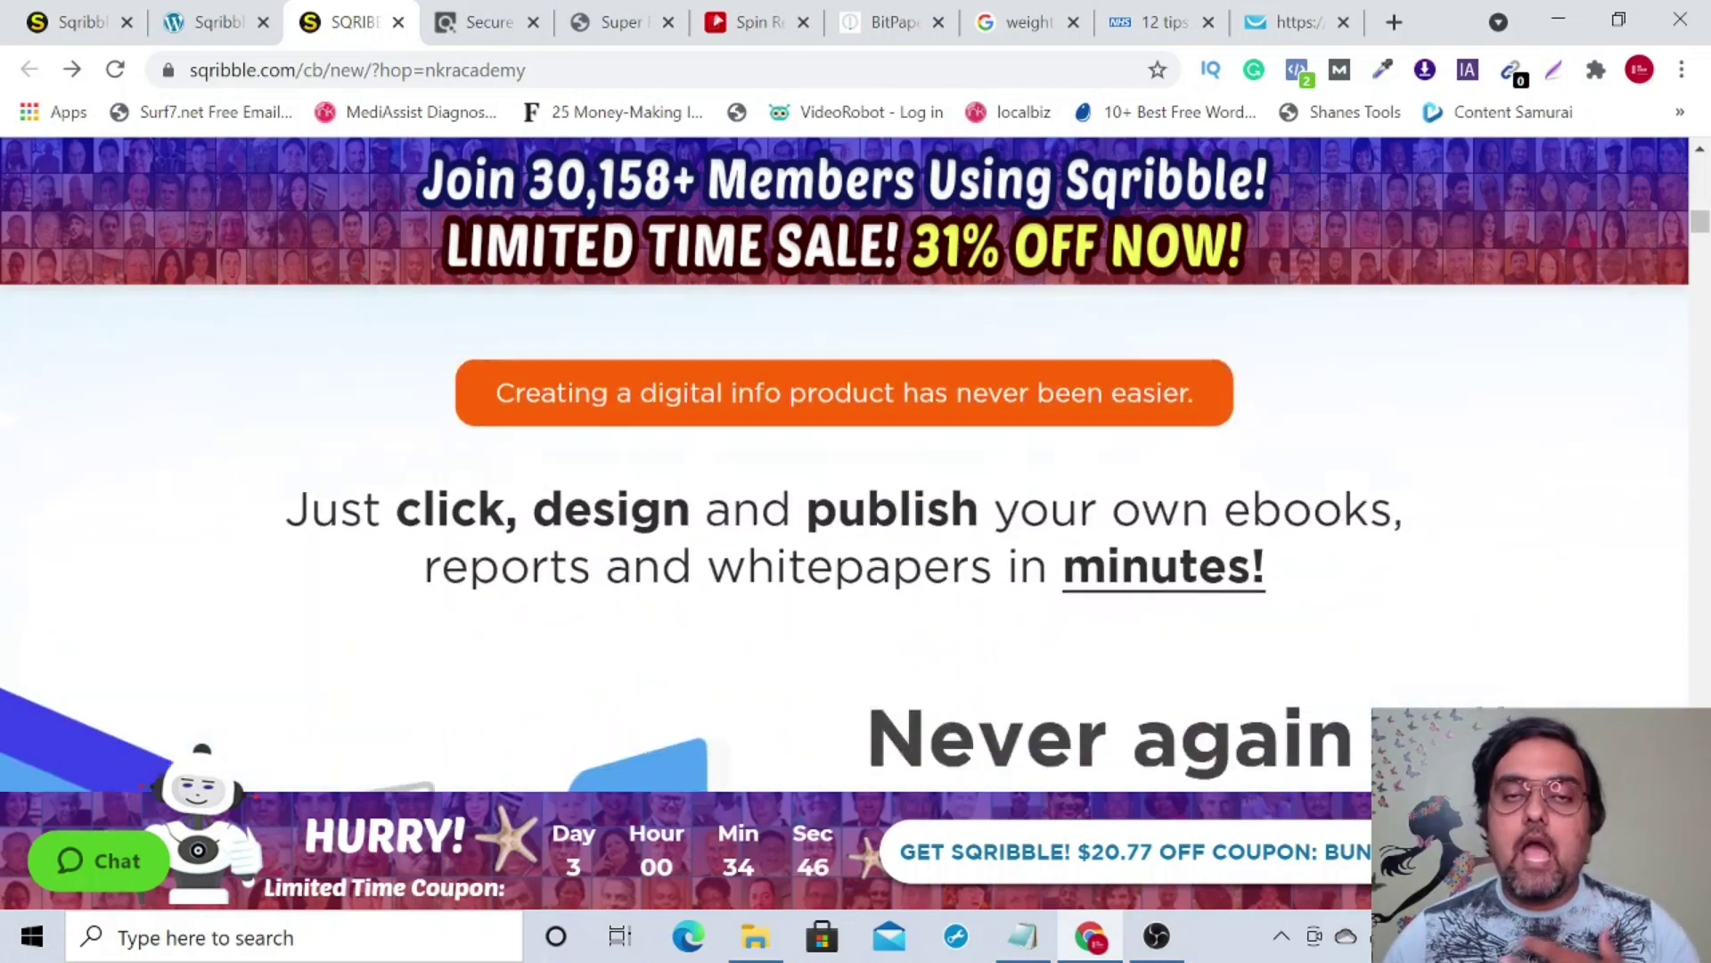
{"action": "scroll", "coordinate": [845, 535], "scroll_direction": "down", "scroll_amount": 8}
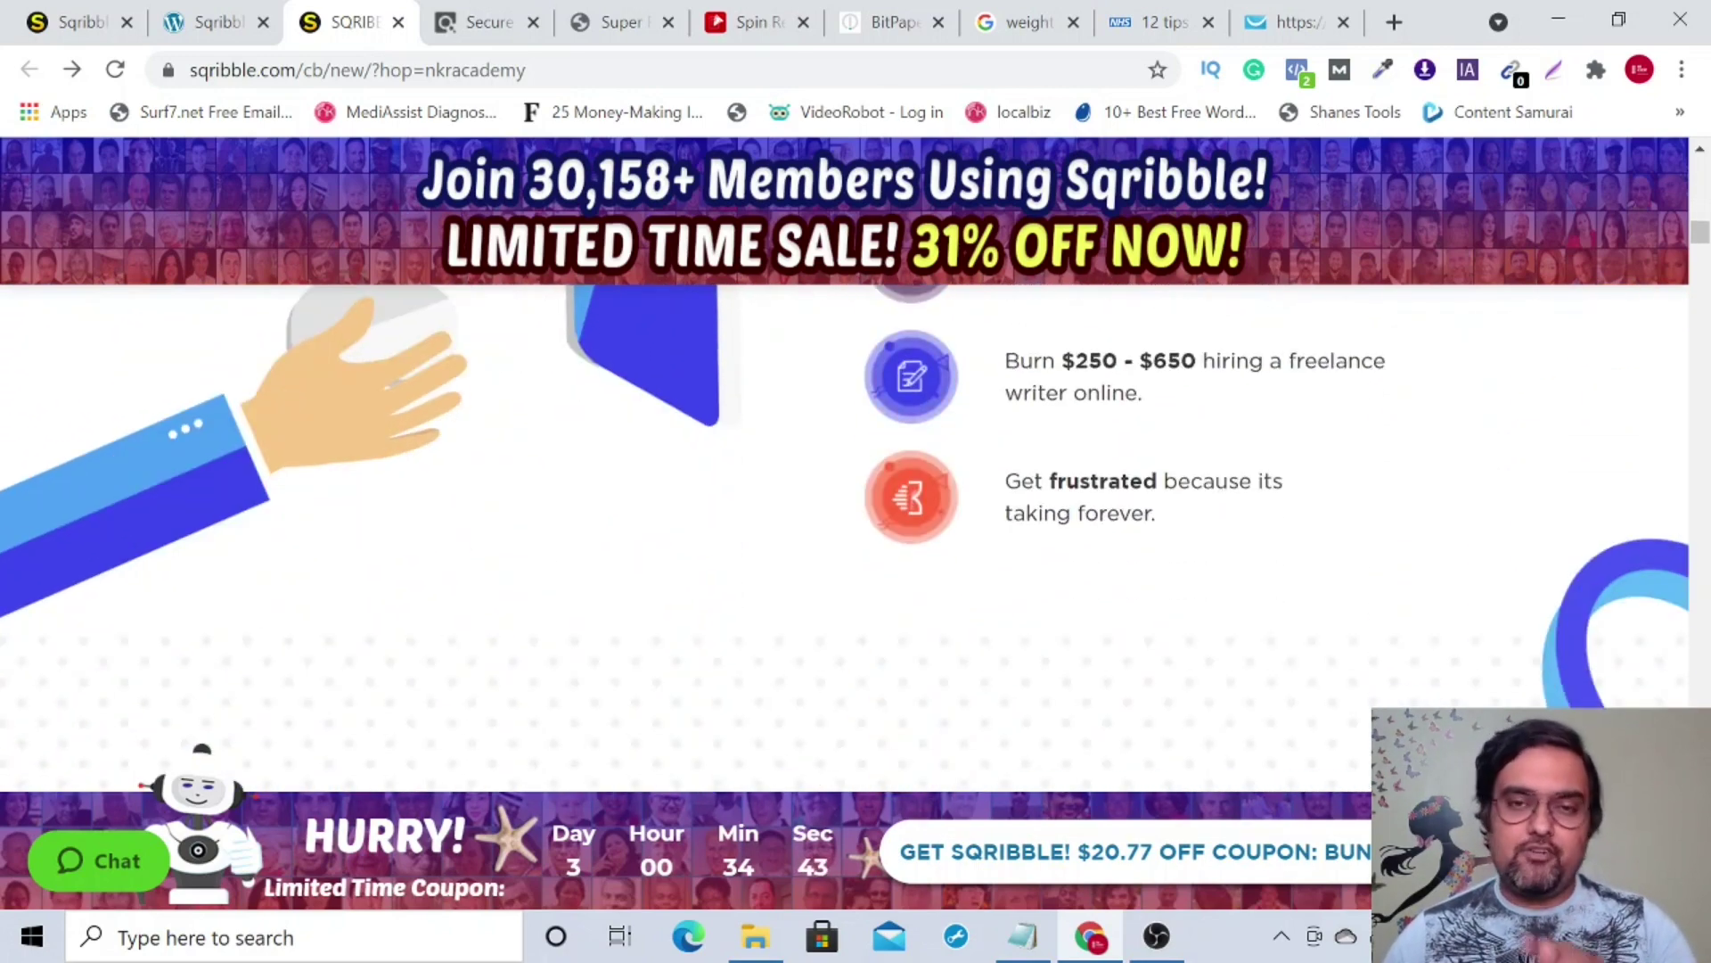
{"action": "scroll", "coordinate": [845, 534], "scroll_direction": "down", "scroll_amount": 8}
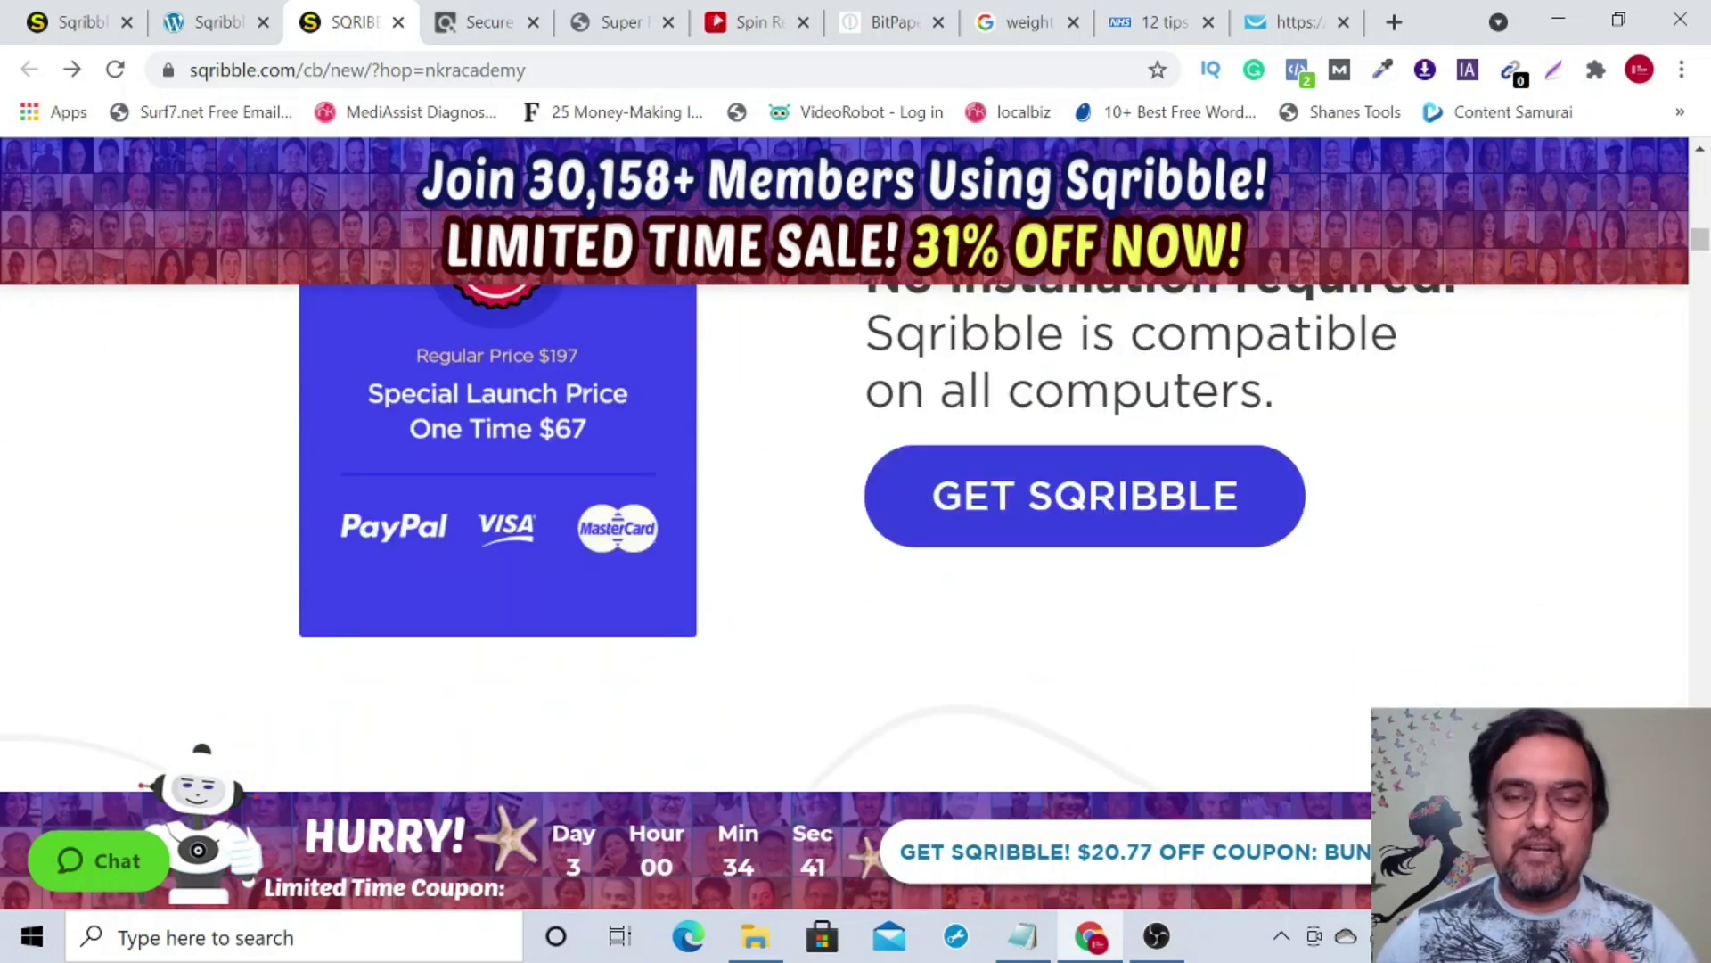
{"action": "scroll", "coordinate": [845, 535], "scroll_direction": "down", "scroll_amount": 12}
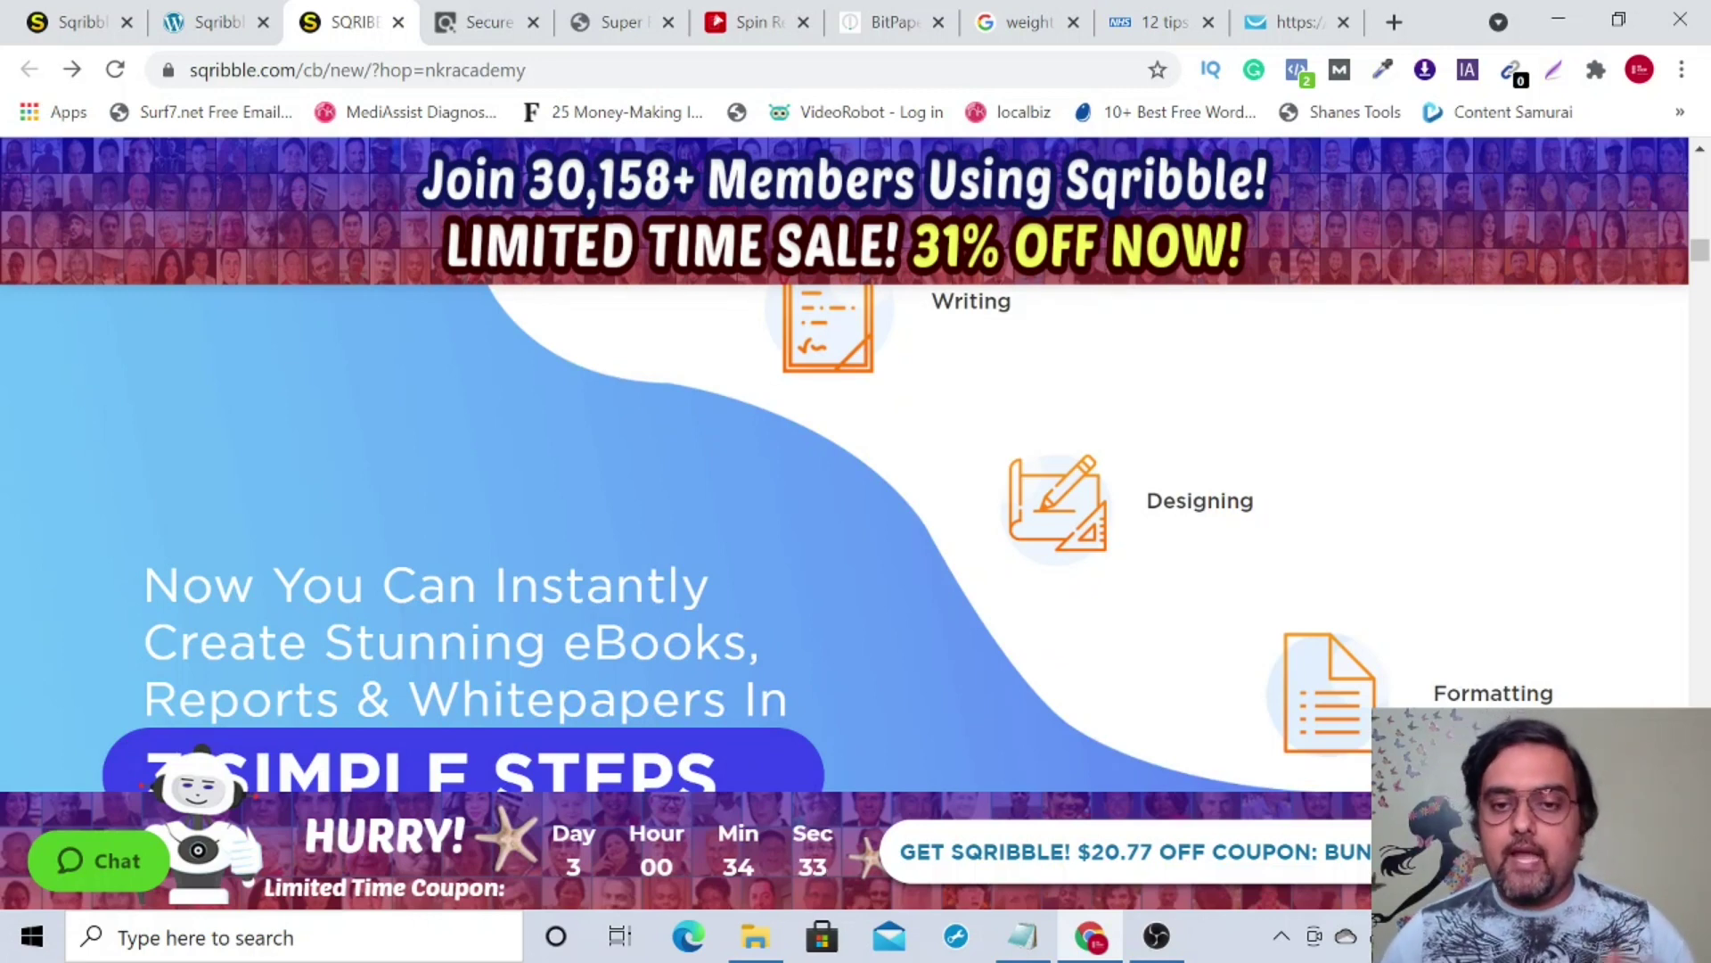
{"action": "scroll", "coordinate": [845, 535], "scroll_direction": "down", "scroll_amount": 8}
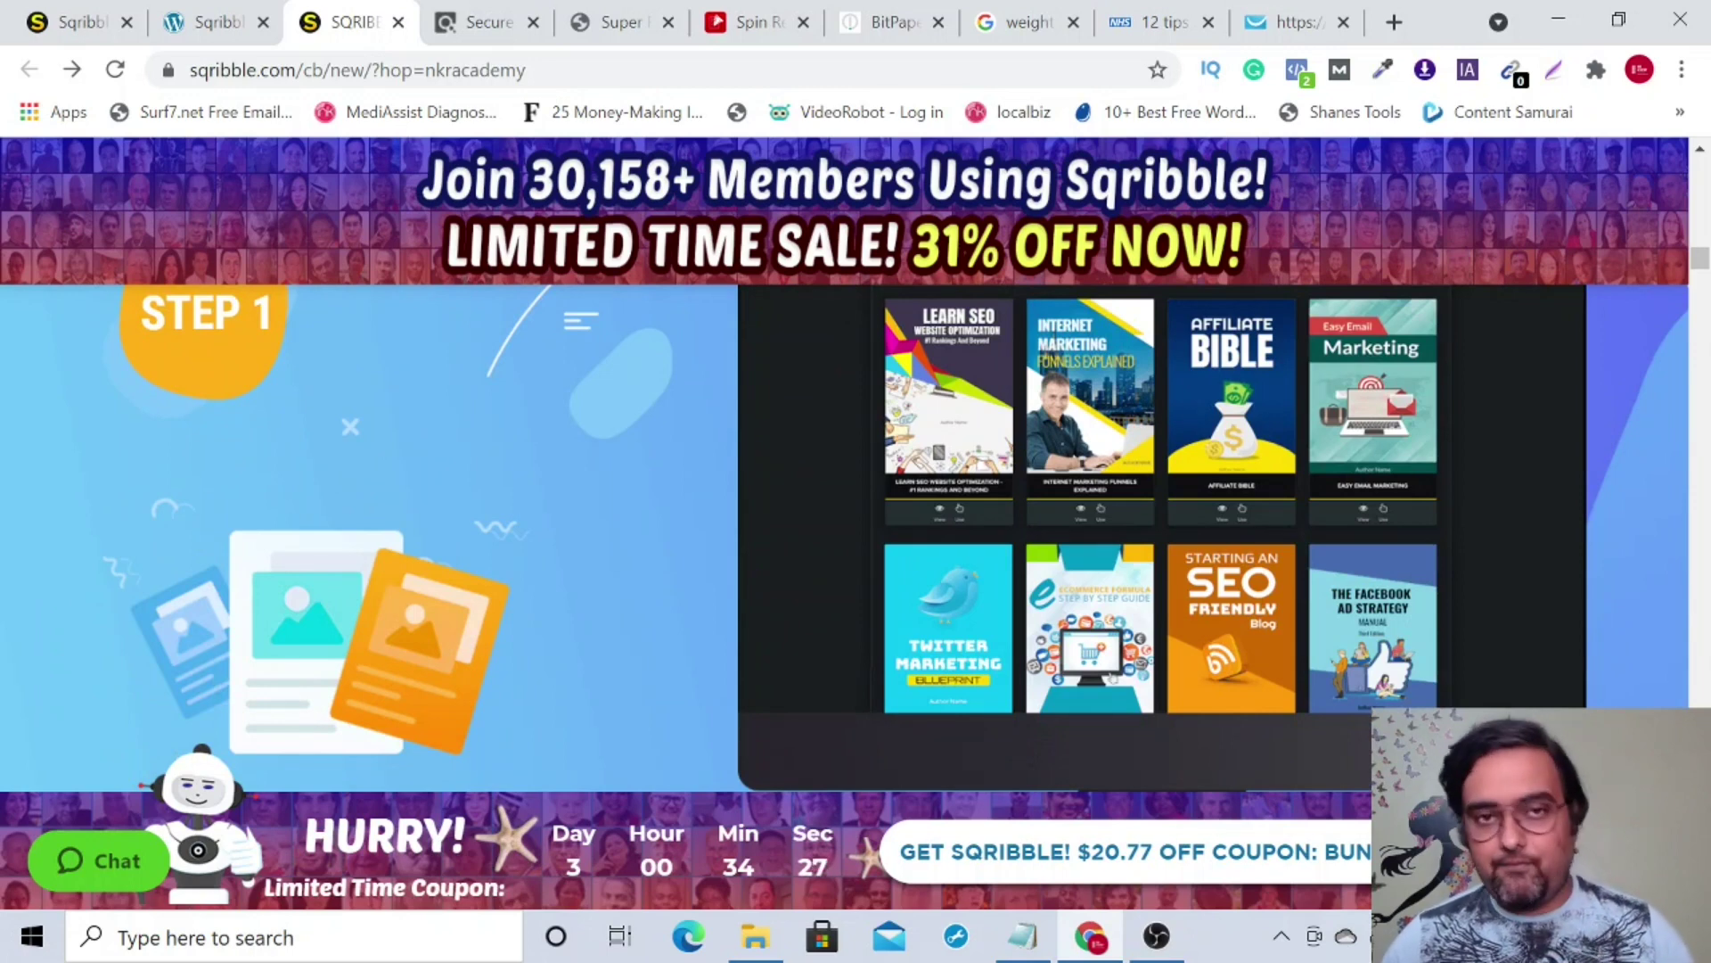
{"action": "scroll", "coordinate": [845, 535], "scroll_direction": "down", "scroll_amount": 5}
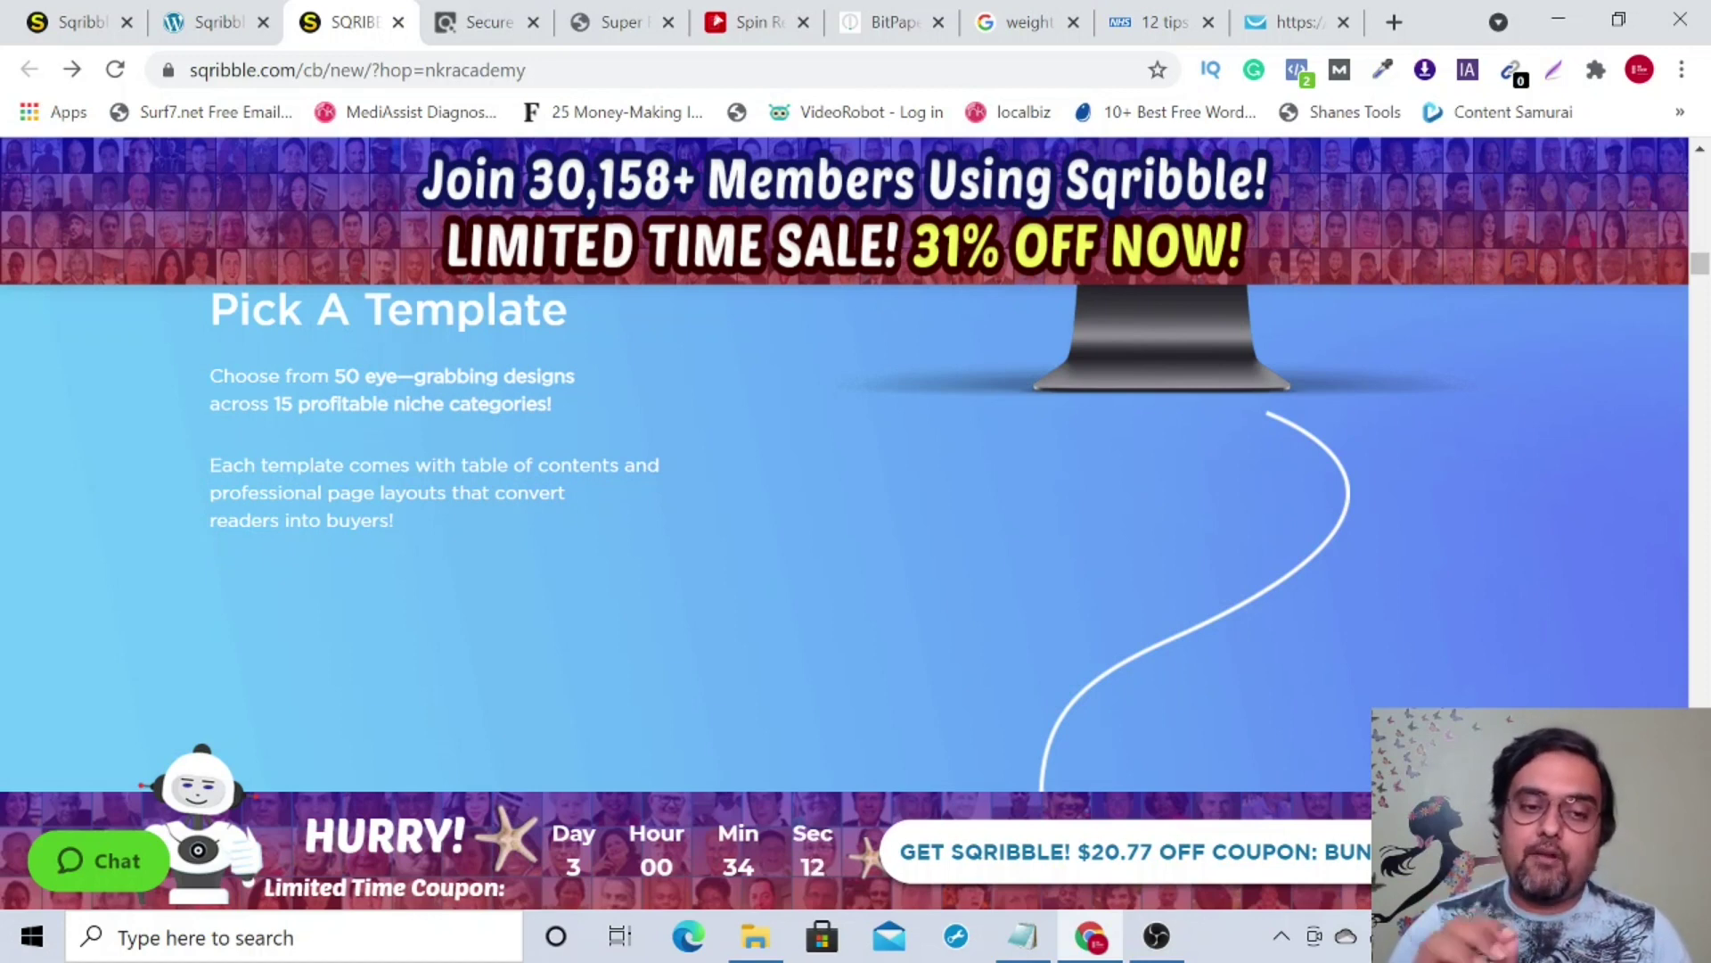
Scroll further down the sales page, then switch to the 'Do You Want To Make Money Online??' landing page.
{"action": "scroll", "coordinate": [845, 538], "scroll_direction": "down", "scroll_amount": 10}
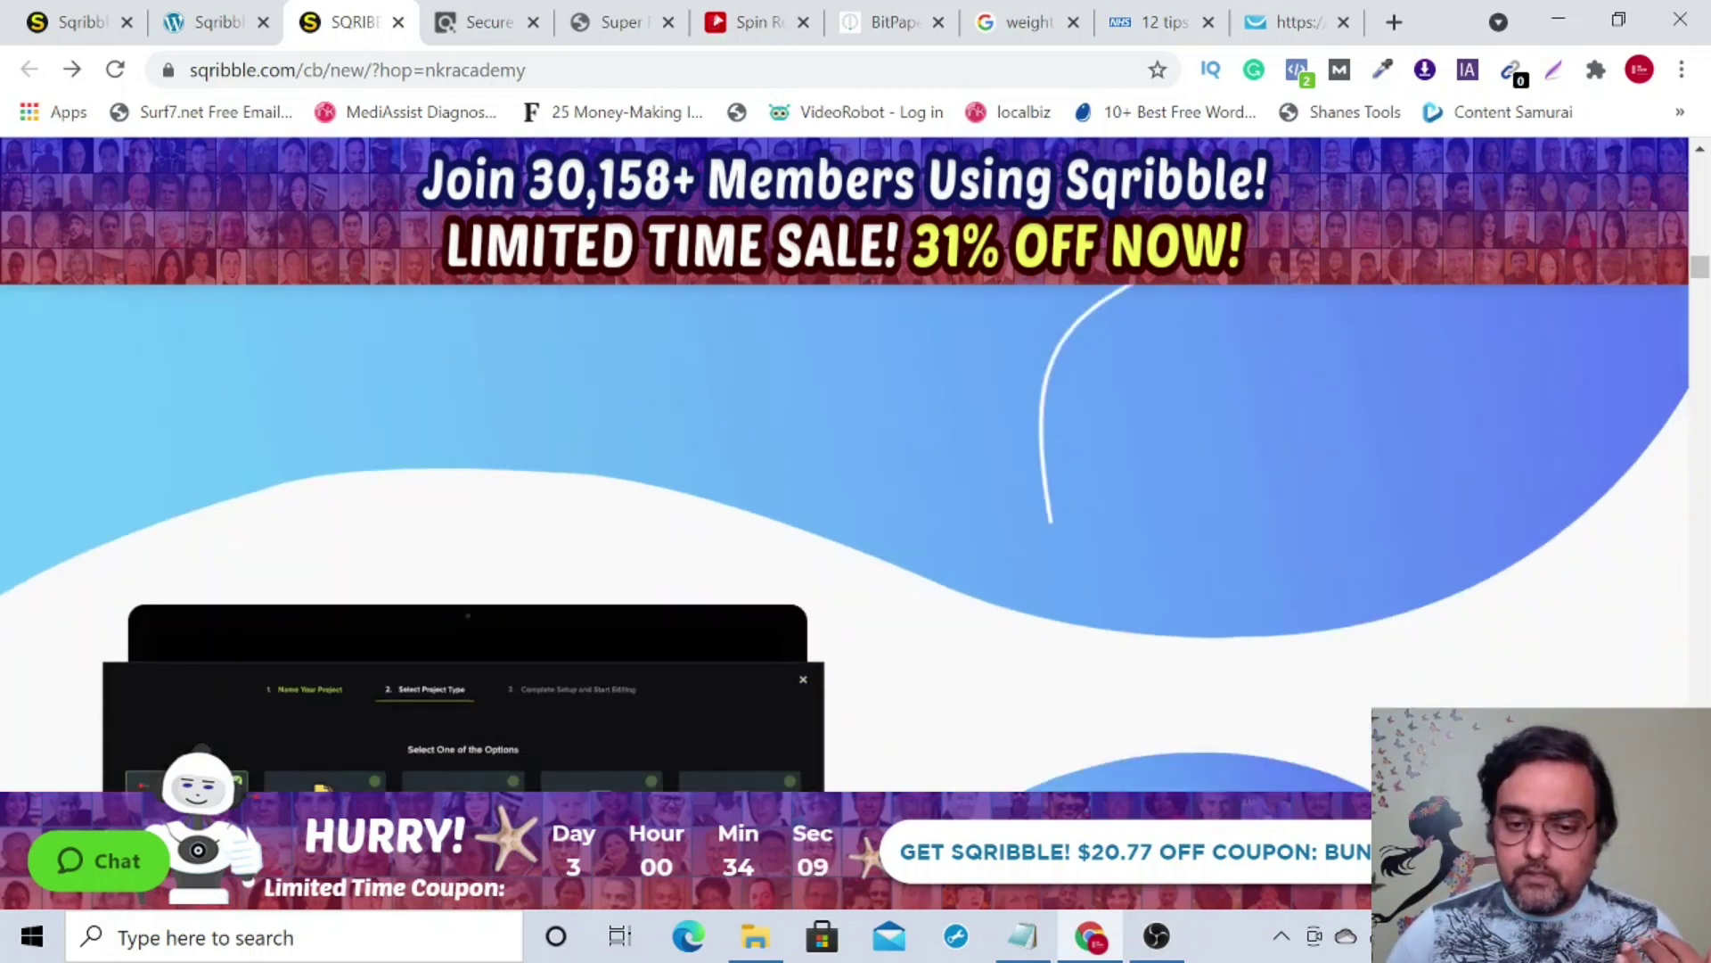
{"action": "scroll", "coordinate": [845, 537], "scroll_direction": "down", "scroll_amount": 5}
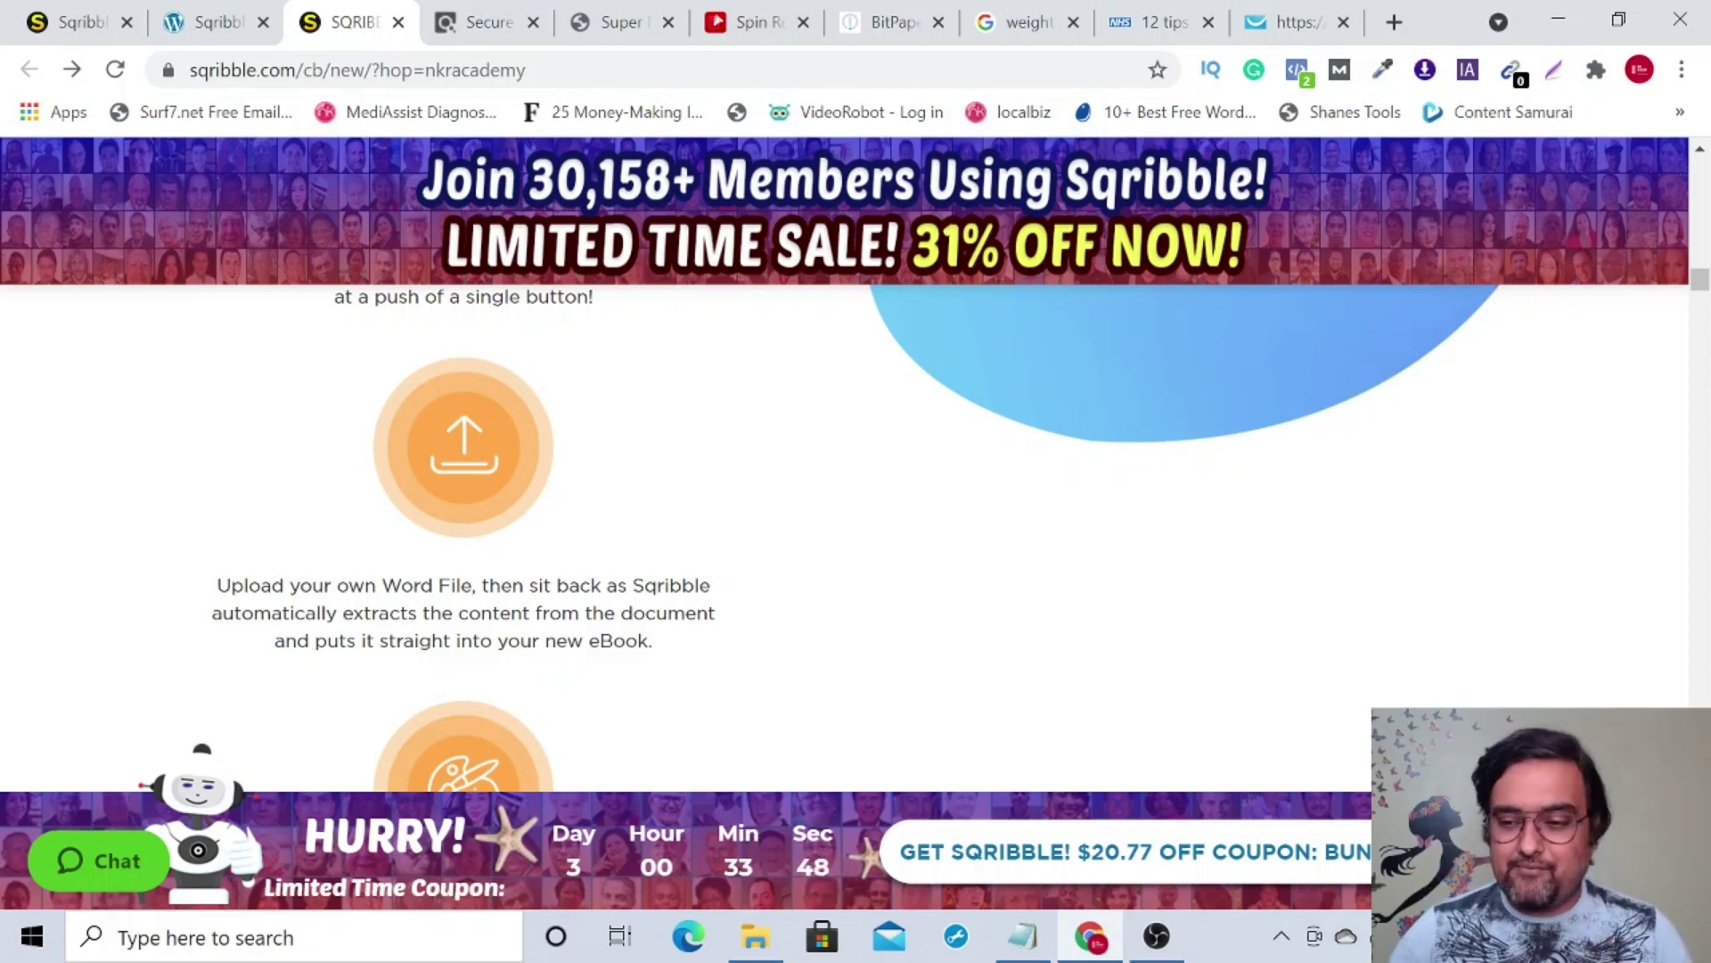
{"action": "scroll", "coordinate": [845, 534], "scroll_direction": "down", "scroll_amount": 10}
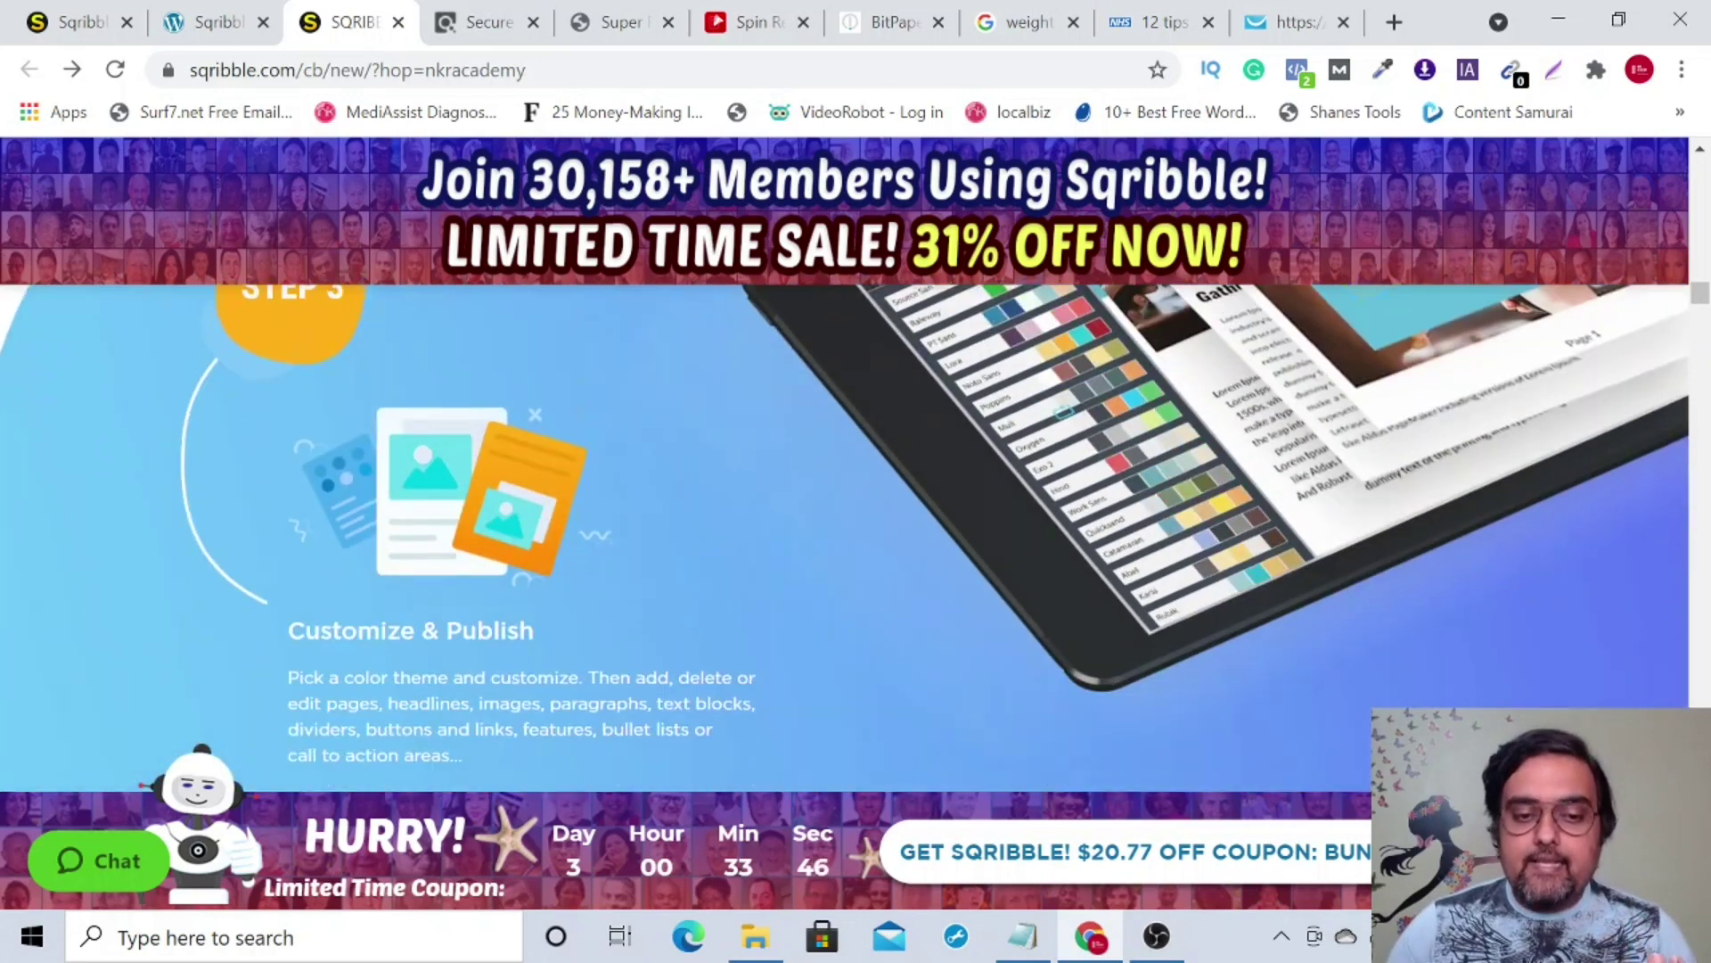
{"action": "scroll", "coordinate": [845, 534], "scroll_direction": "down", "scroll_amount": 3}
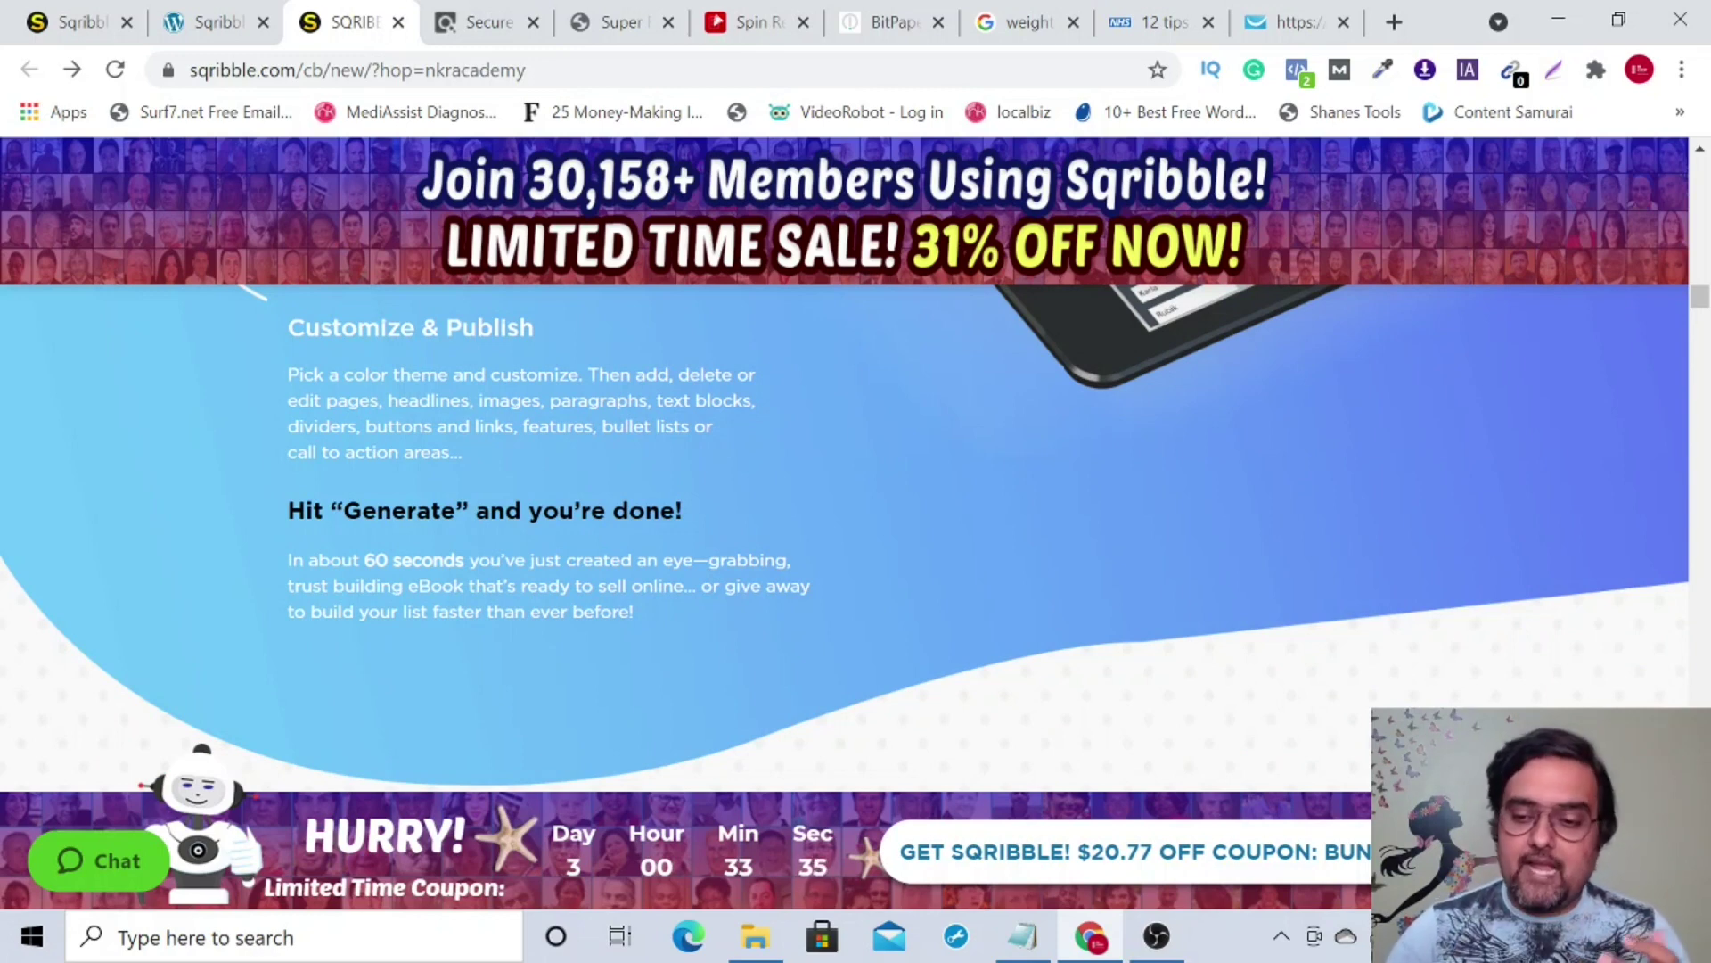
{"action": "scroll", "coordinate": [845, 534], "scroll_direction": "down", "scroll_amount": 3}
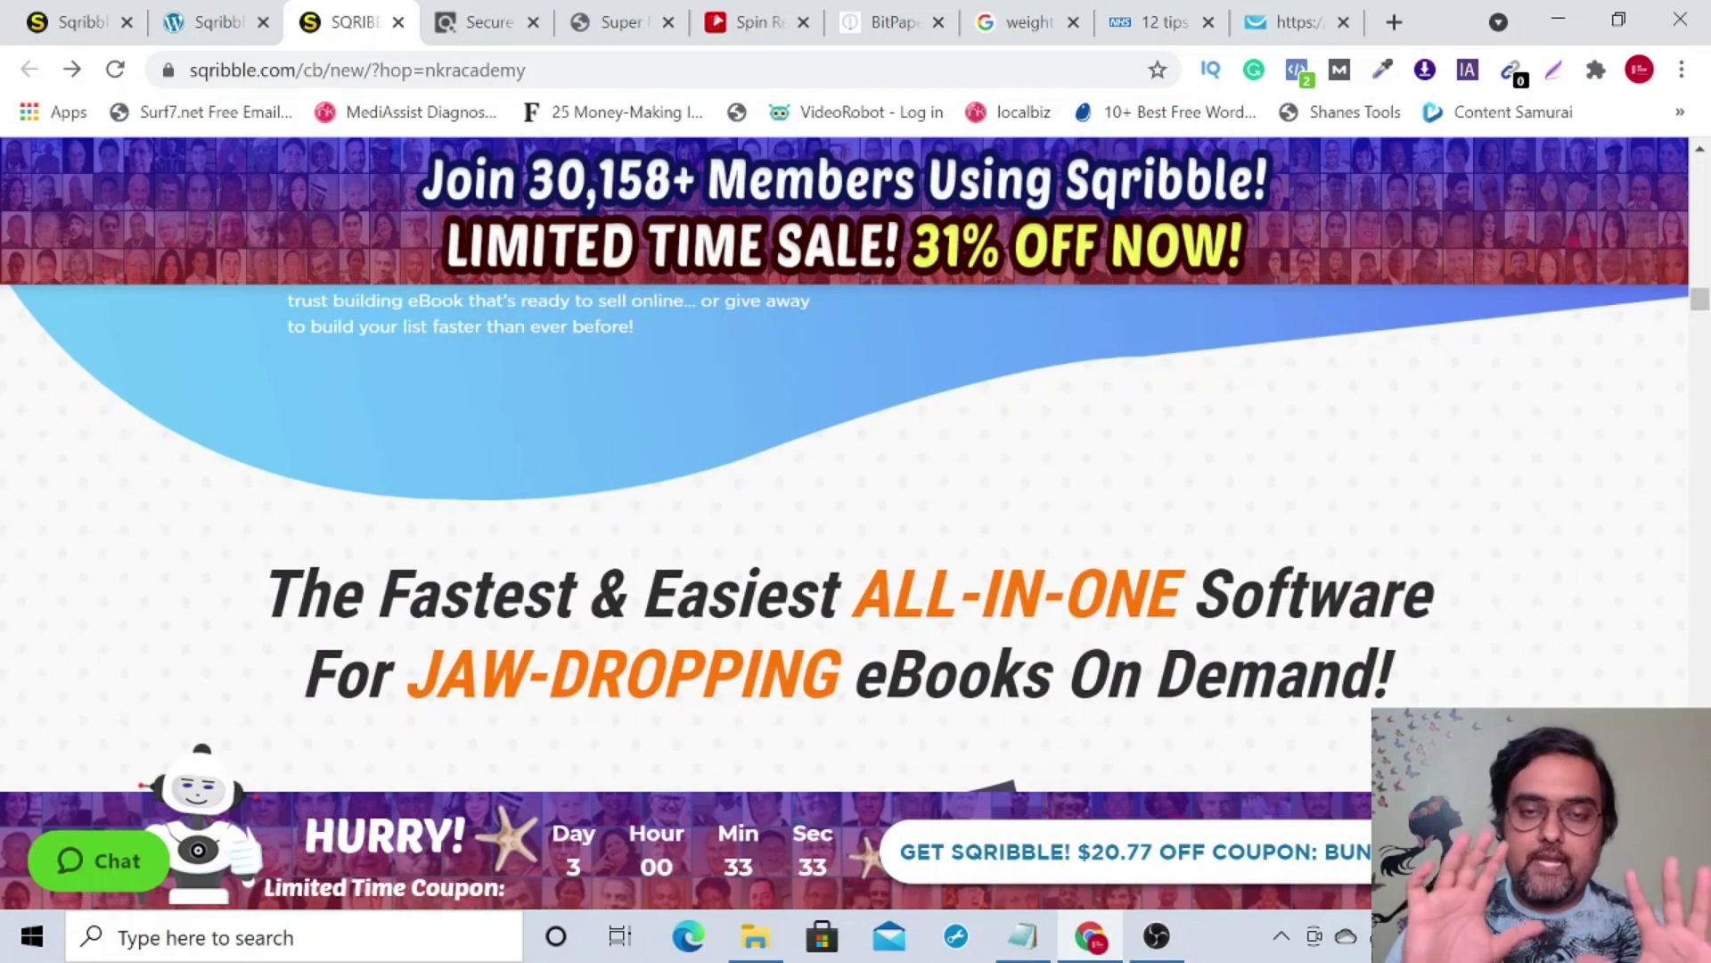
{"action": "scroll", "coordinate": [845, 534], "scroll_direction": "down", "scroll_amount": 3}
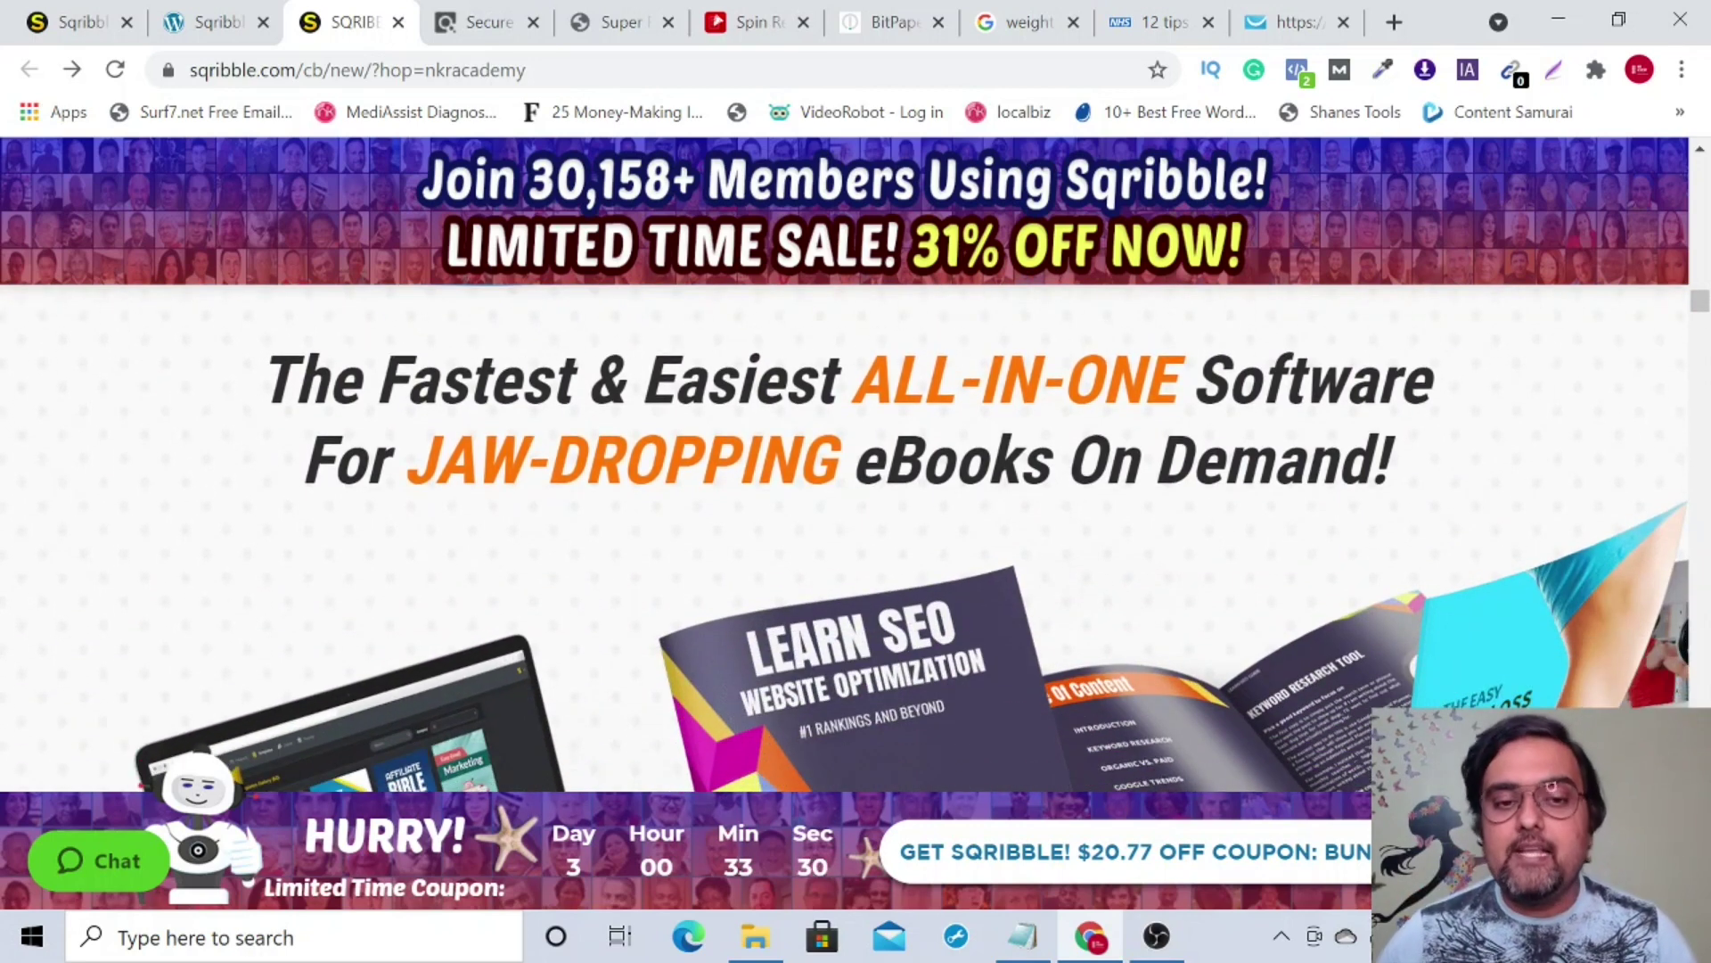
{"action": "scroll", "coordinate": [902, 580], "scroll_direction": "down", "scroll_amount": 1}
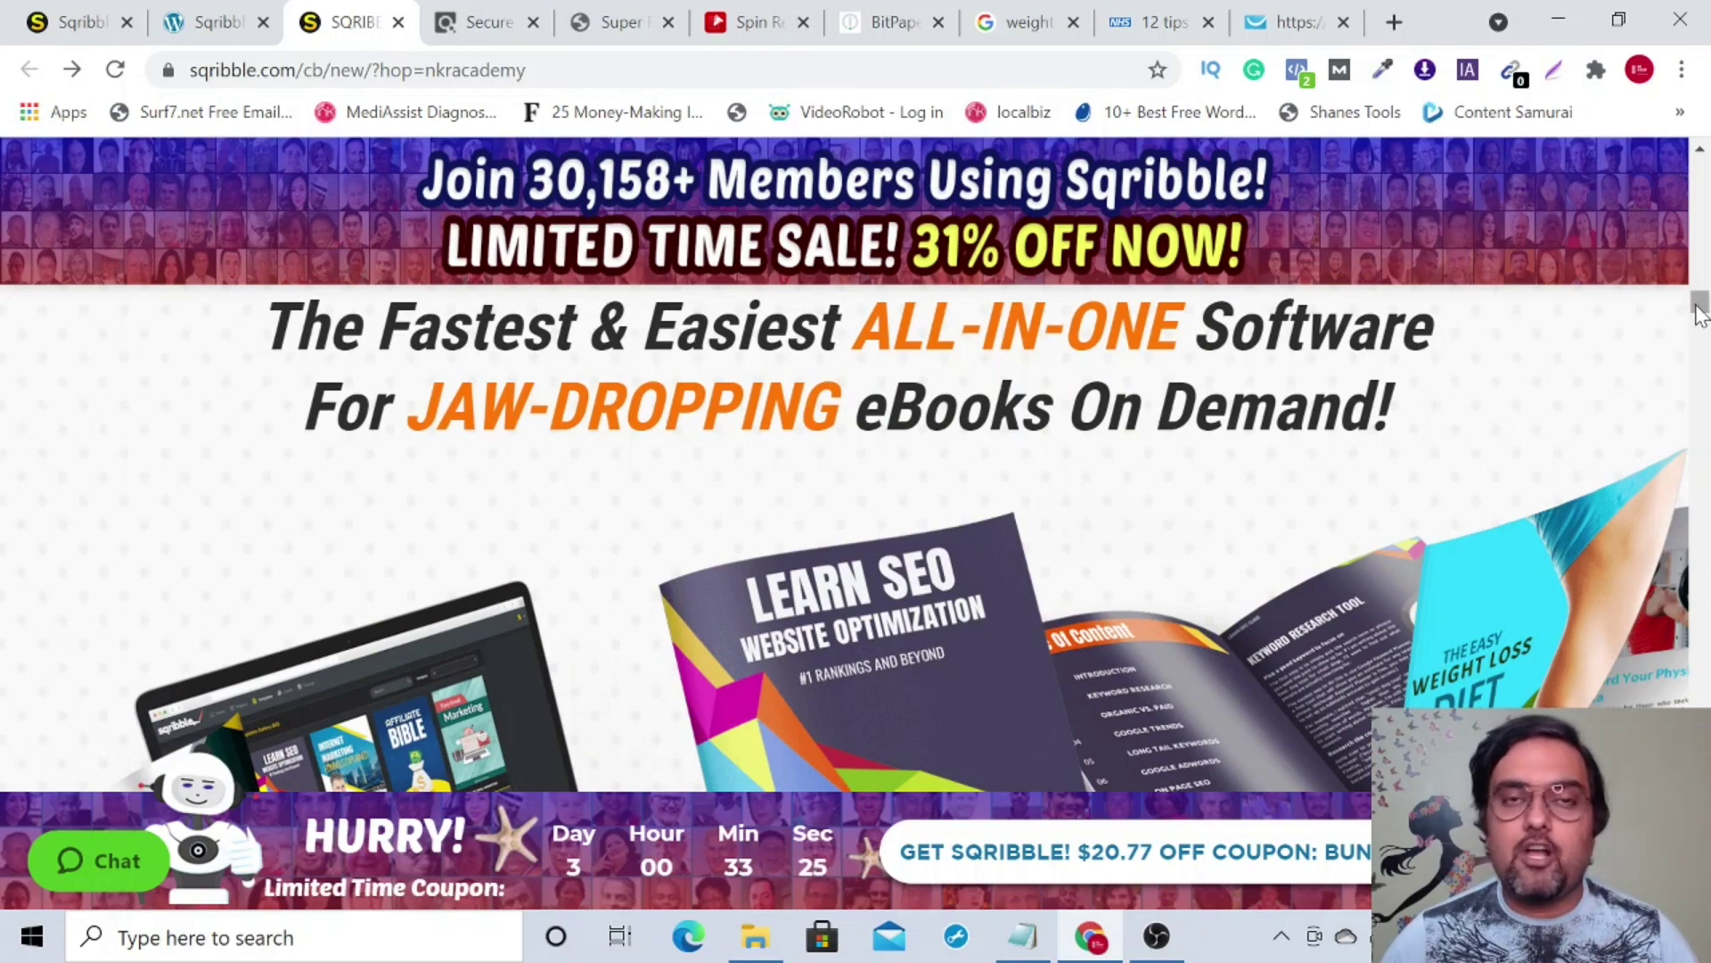
{"action": "left_click_drag", "start_coordinate": [1699, 312], "coordinate": [1704, 357]}
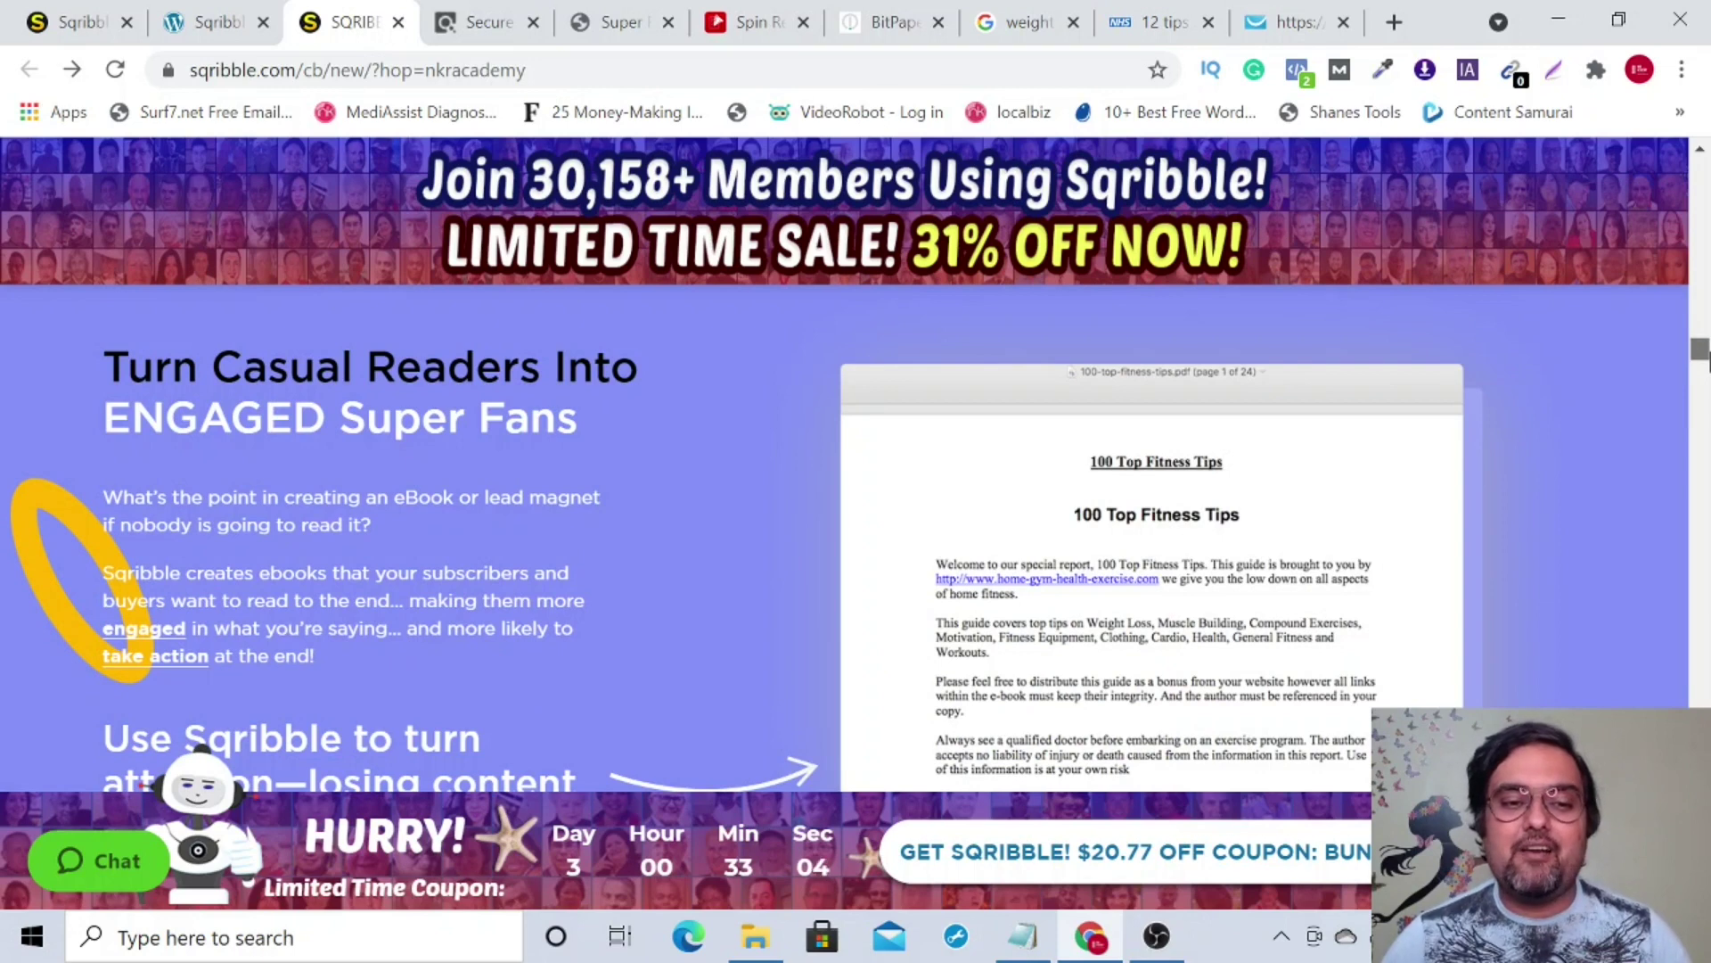
{"action": "scroll", "coordinate": [1705, 357], "scroll_direction": "down", "scroll_amount": 1}
{"action": "scroll", "coordinate": [1704, 355], "scroll_direction": "down", "scroll_amount": 1}
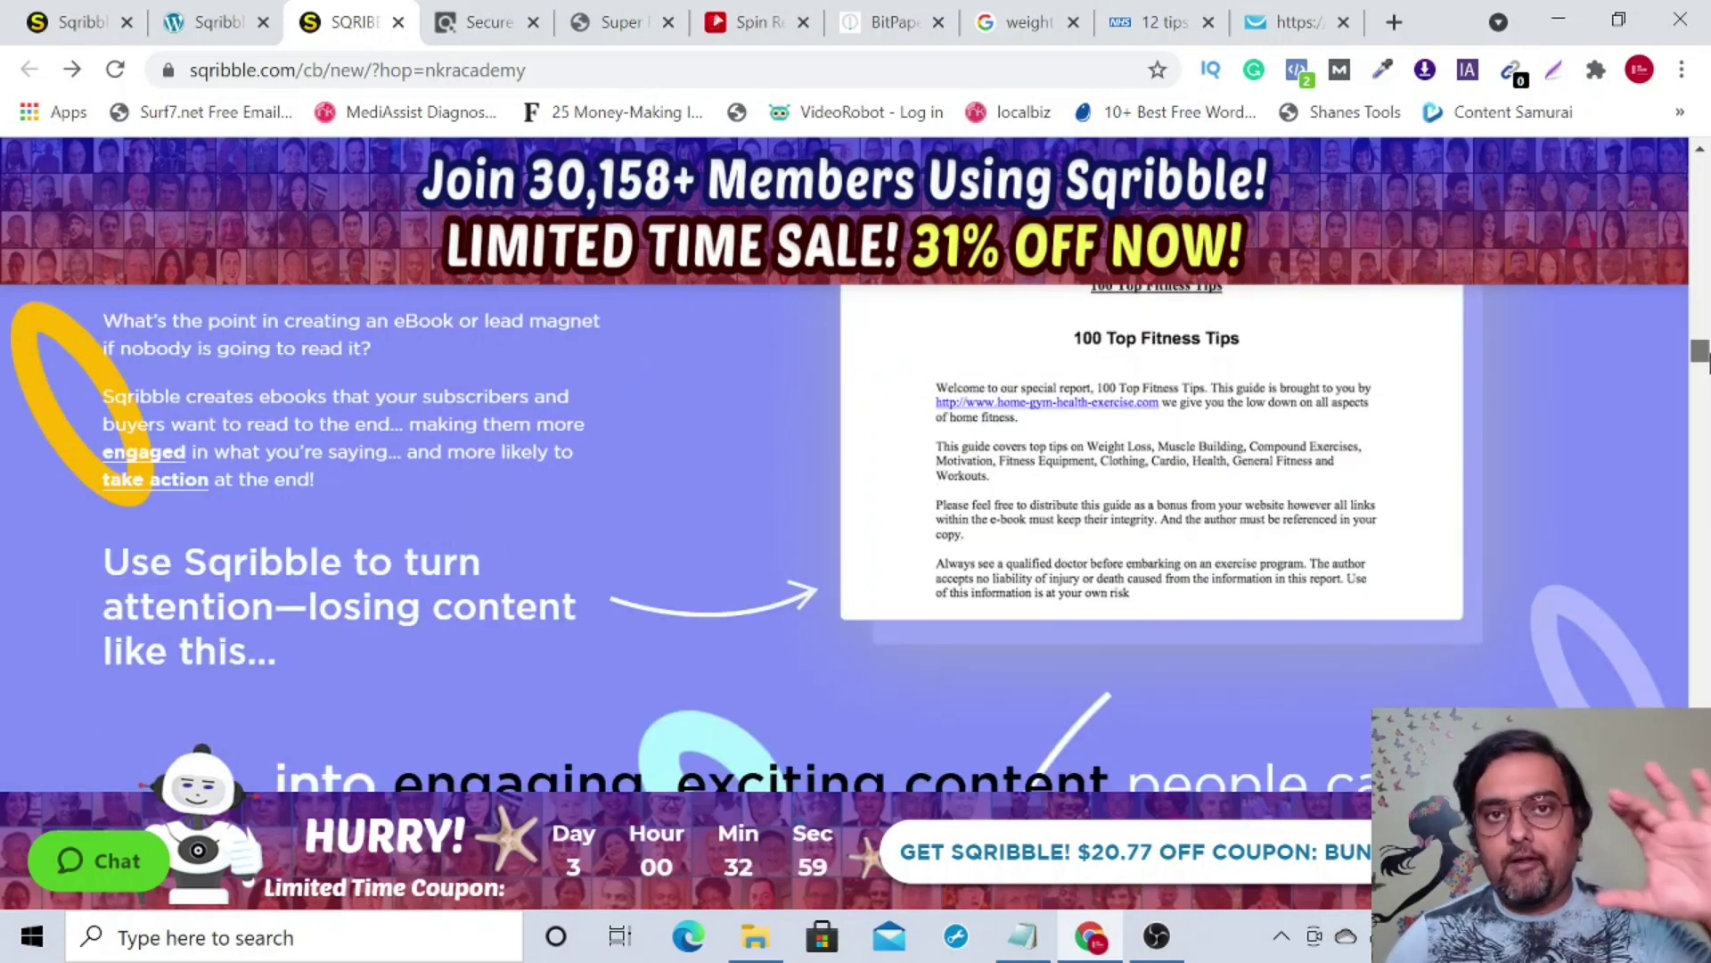
{"action": "scroll", "coordinate": [1704, 355], "scroll_direction": "down", "scroll_amount": 5}
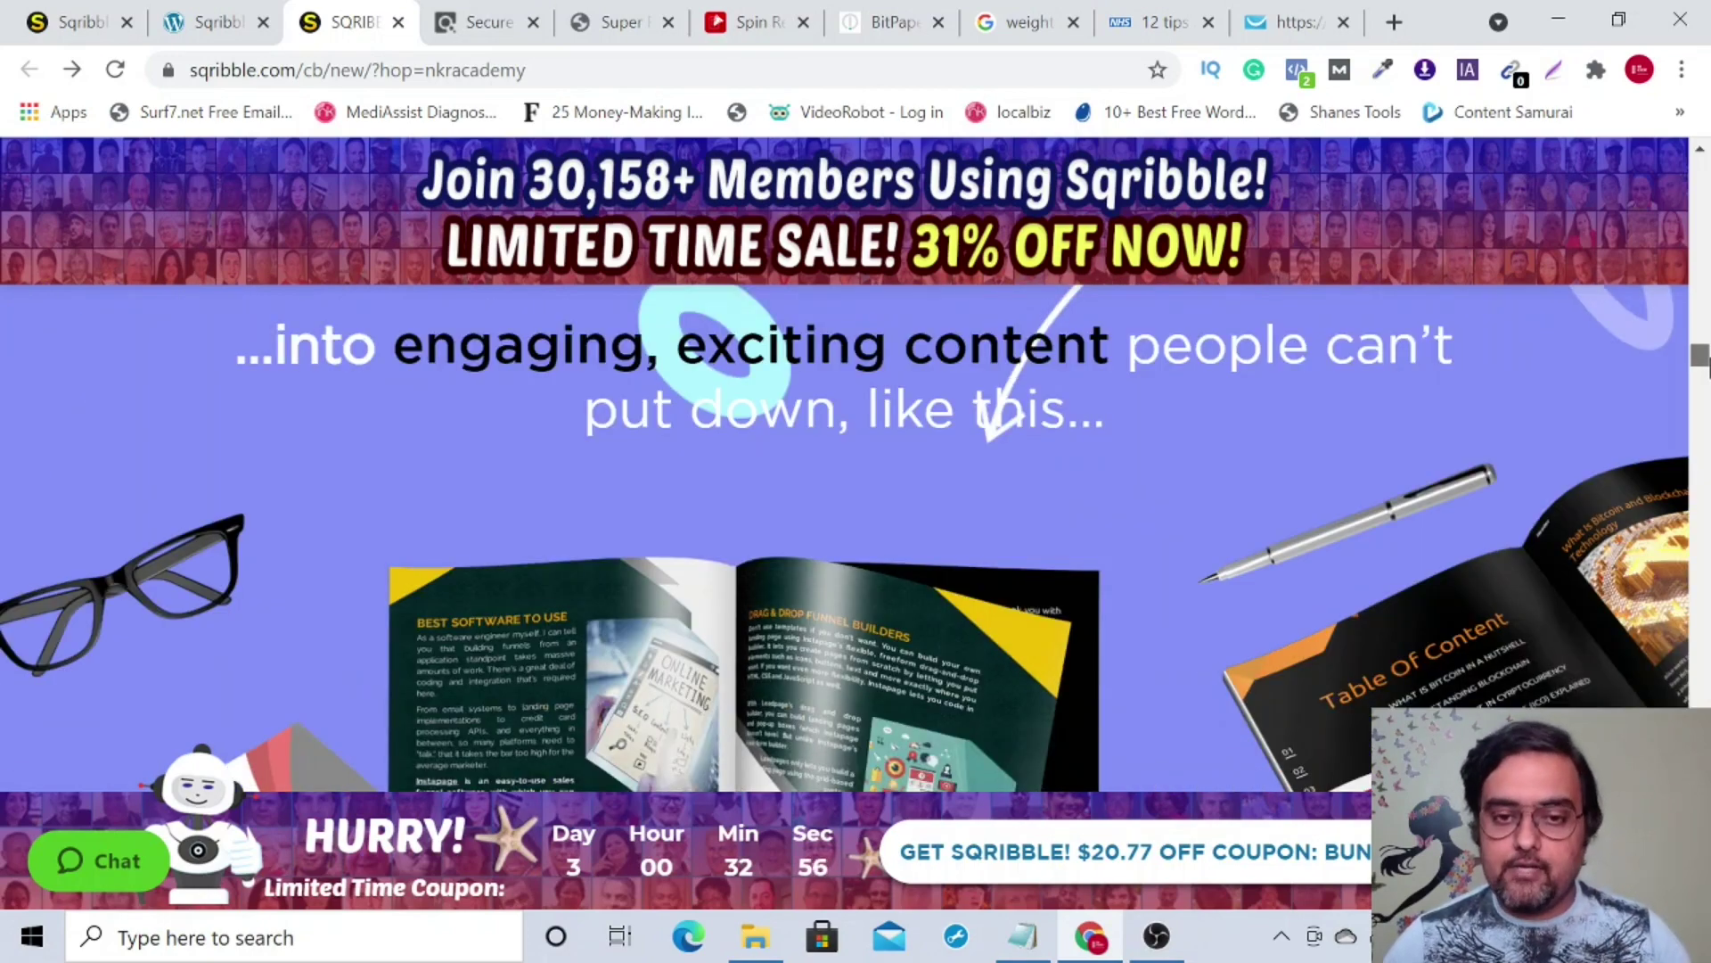
{"action": "scroll", "coordinate": [1704, 355], "scroll_direction": "down", "scroll_amount": 3}
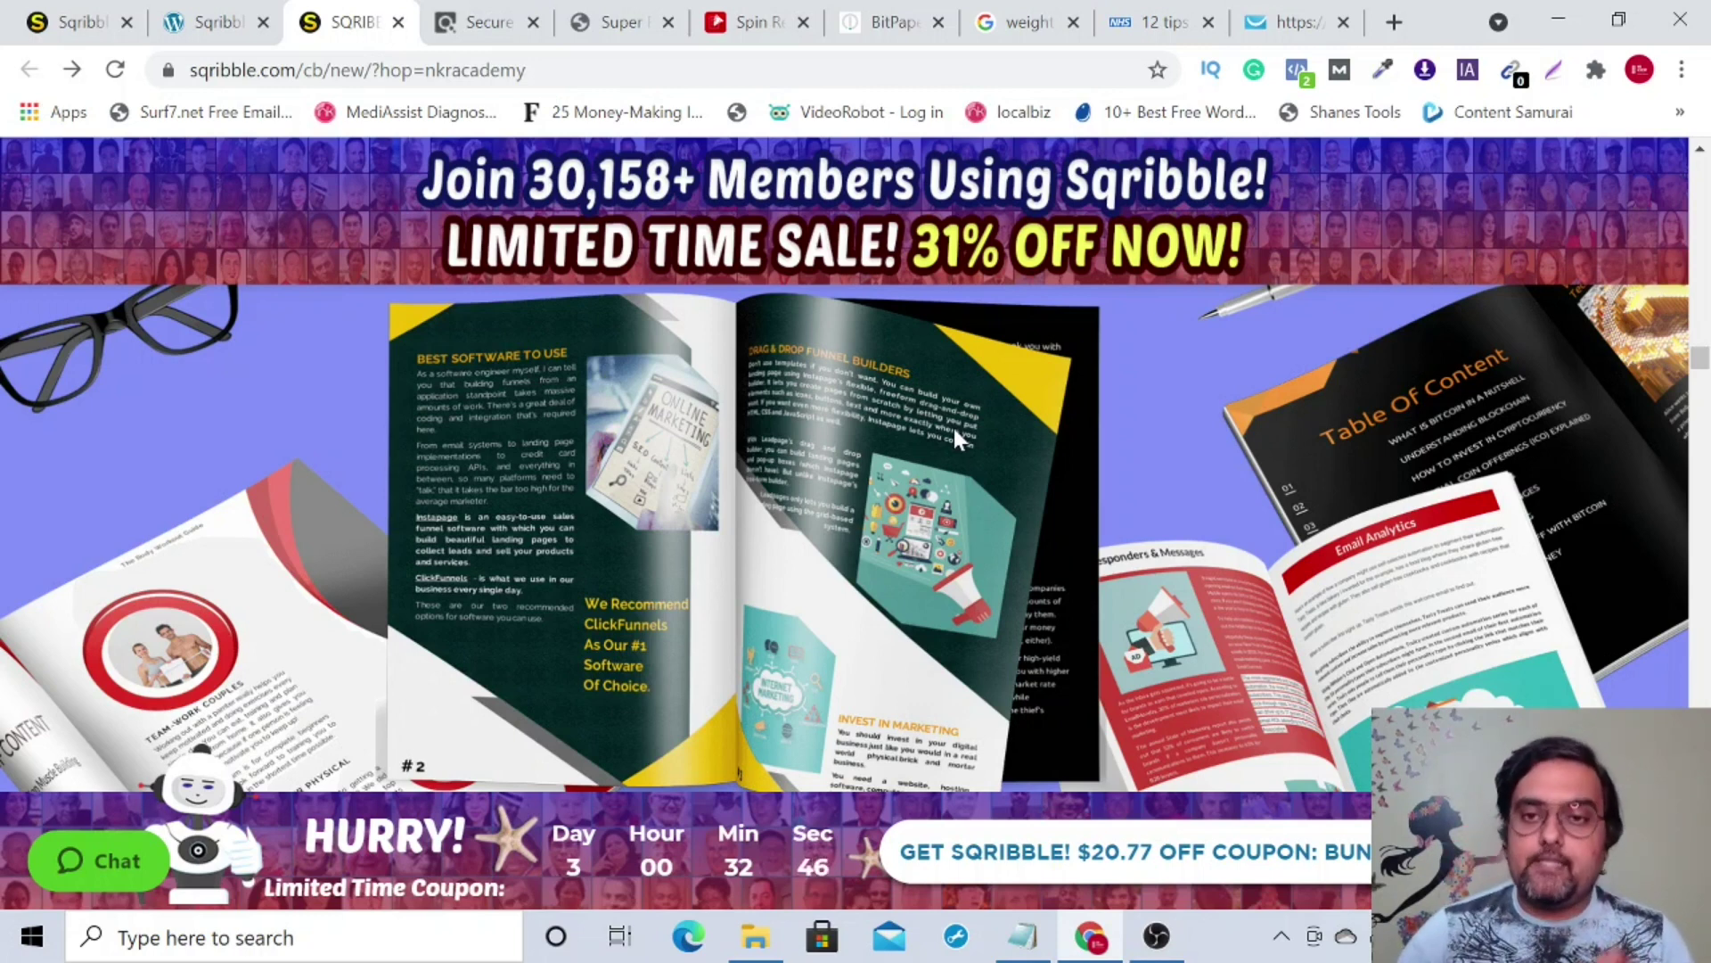
{"action": "left_click", "coordinate": [1281, 26]}
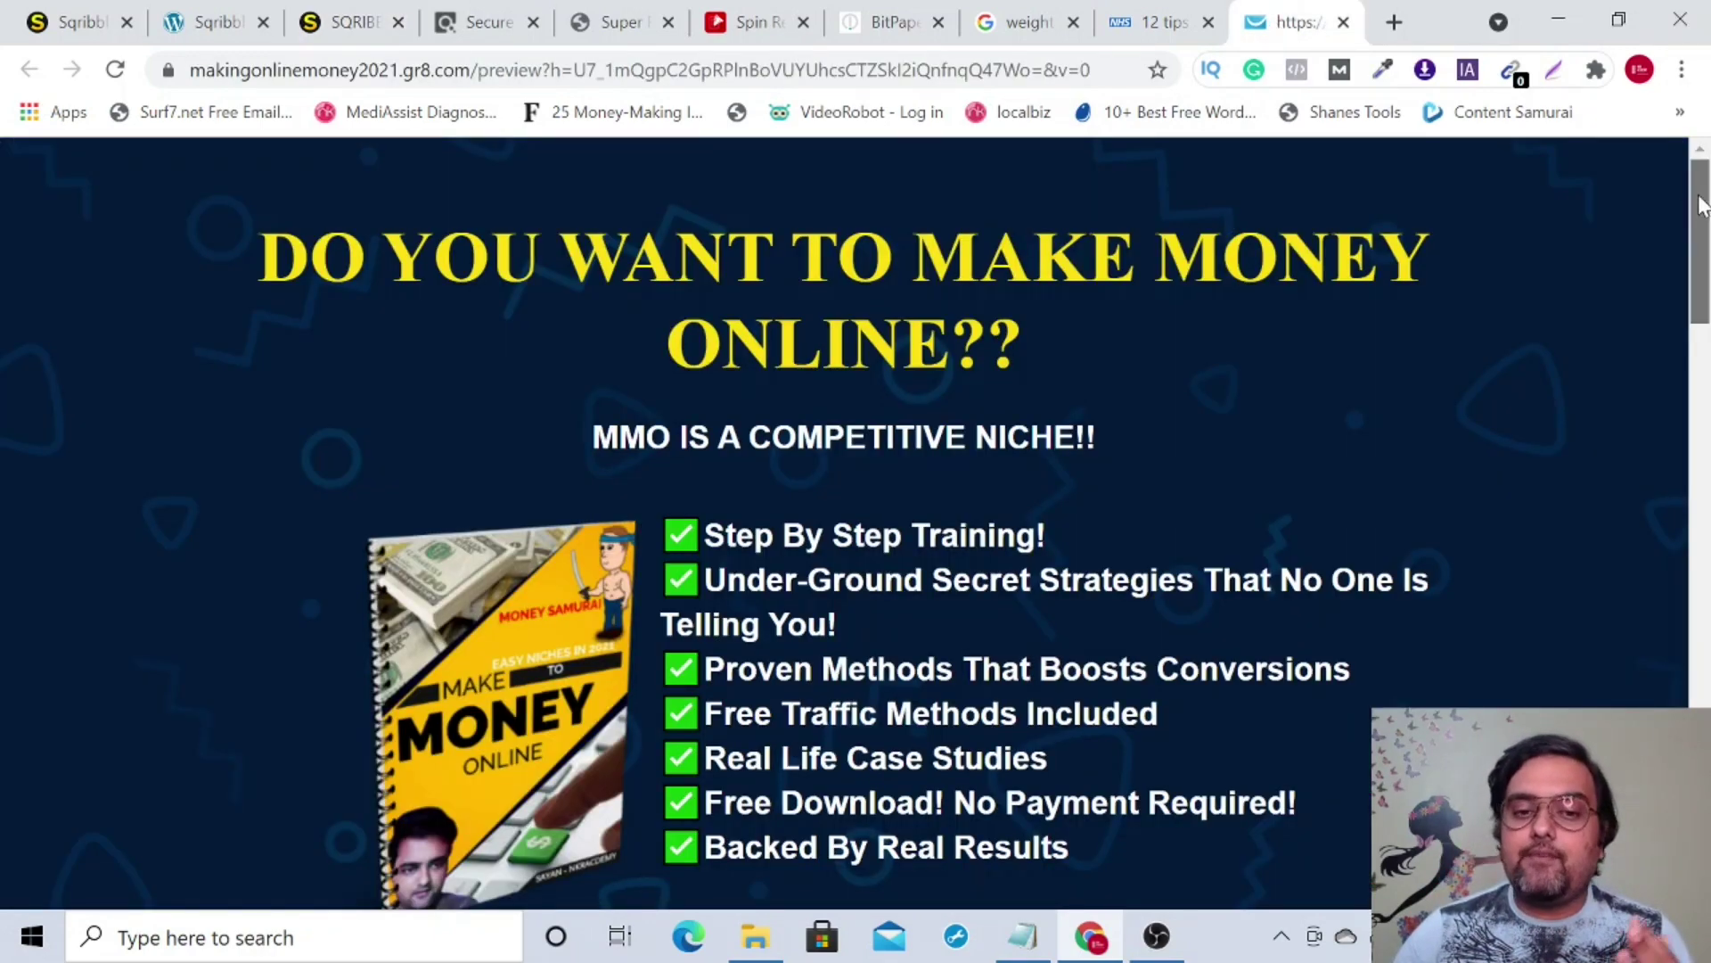
Scroll the landing page and flip the ebook preview back to its cover.
{"action": "mouse_move", "coordinate": [1702, 205]}
{"action": "left_mouse_down"}
{"action": "mouse_move", "coordinate": [1707, 289]}
{"action": "mouse_move", "coordinate": [1707, 219]}
{"action": "left_mouse_up"}
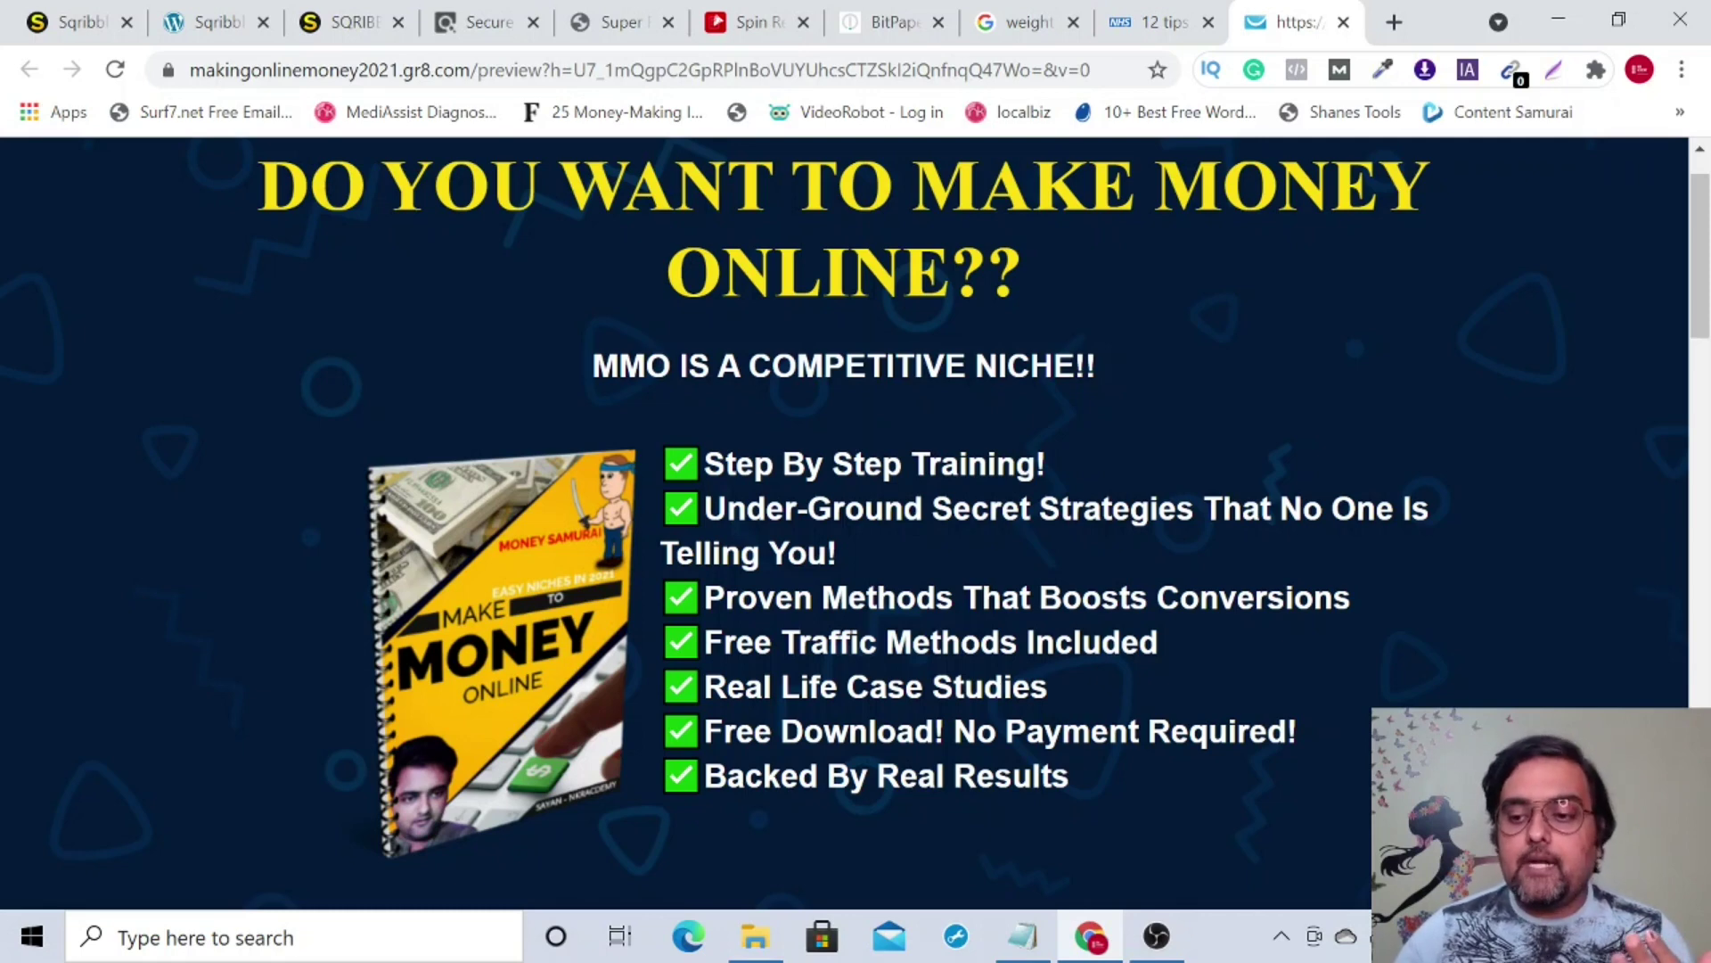
{"action": "scroll", "coordinate": [844, 517], "scroll_direction": "down", "scroll_amount": 2}
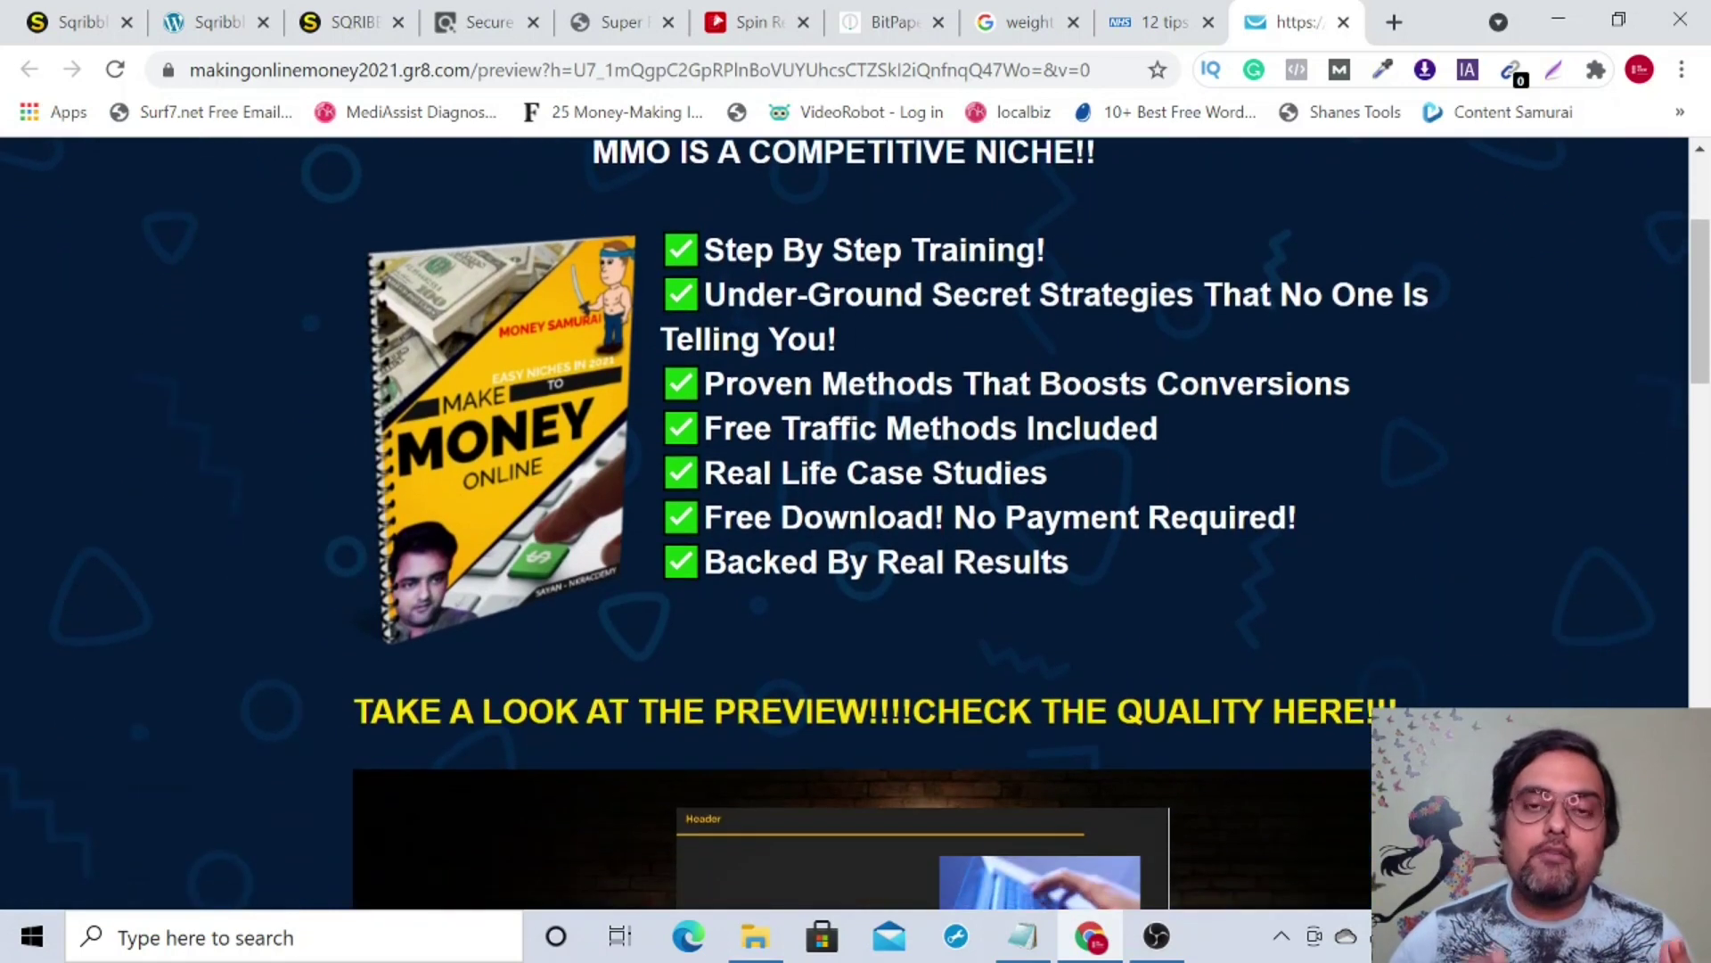
{"action": "scroll", "coordinate": [844, 524], "scroll_direction": "down", "scroll_amount": 5}
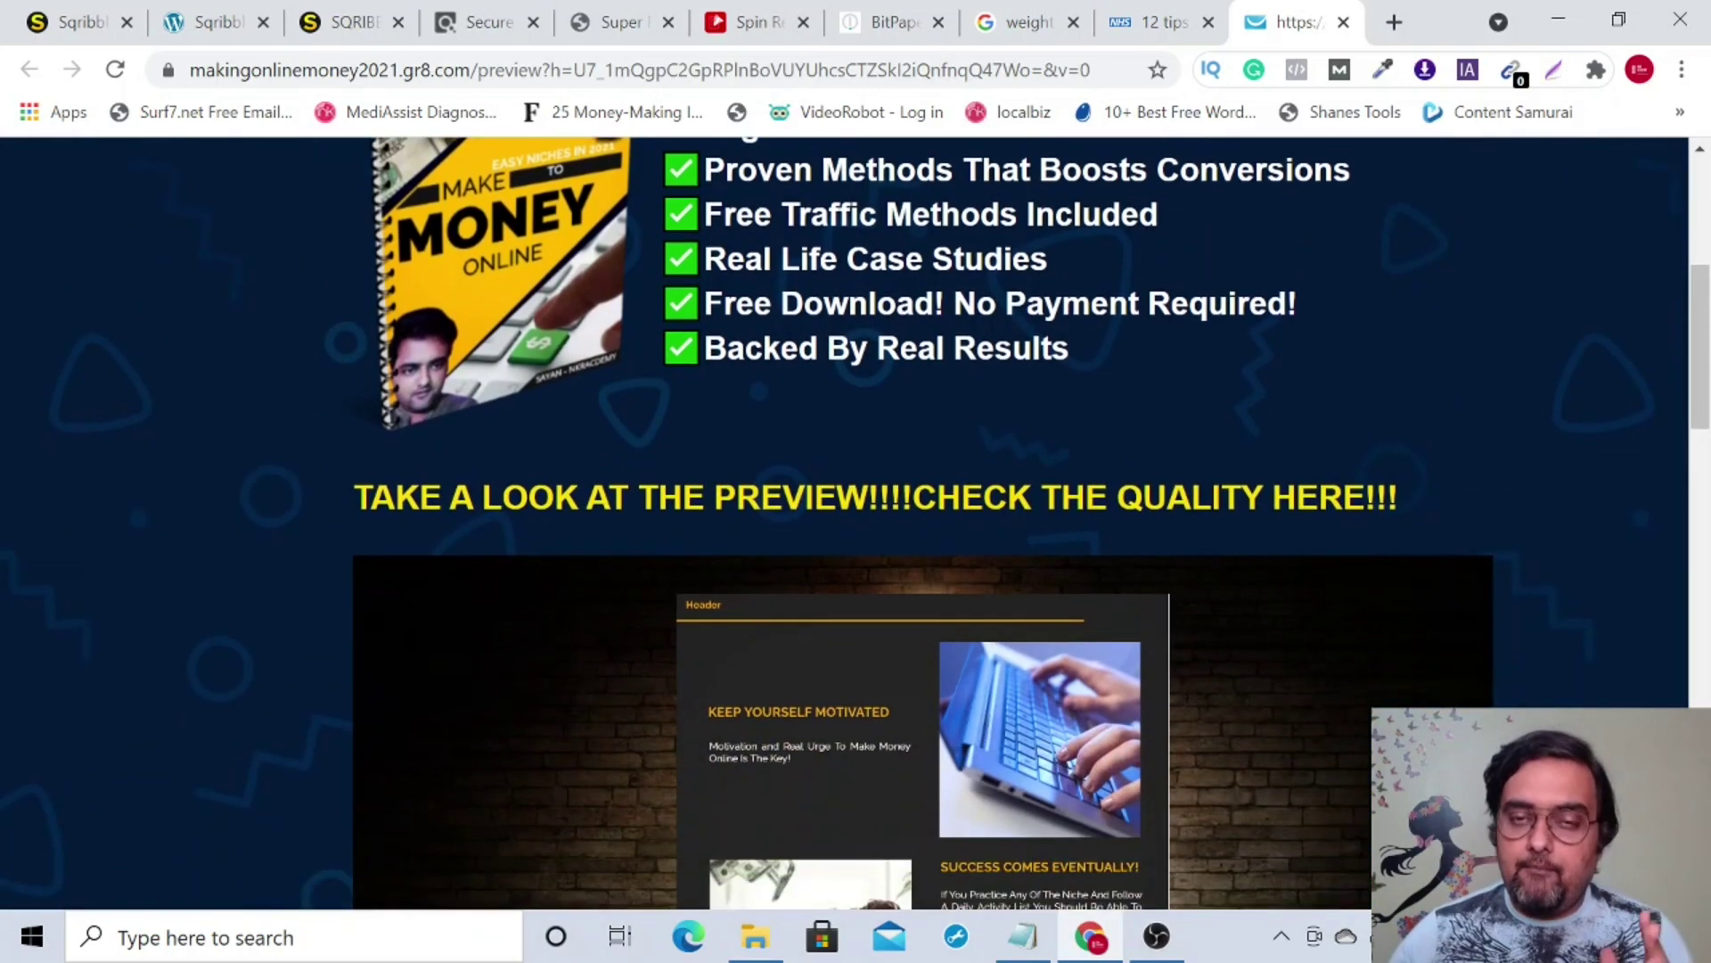
{"action": "scroll", "coordinate": [1120, 661], "scroll_direction": "down", "scroll_amount": 1}
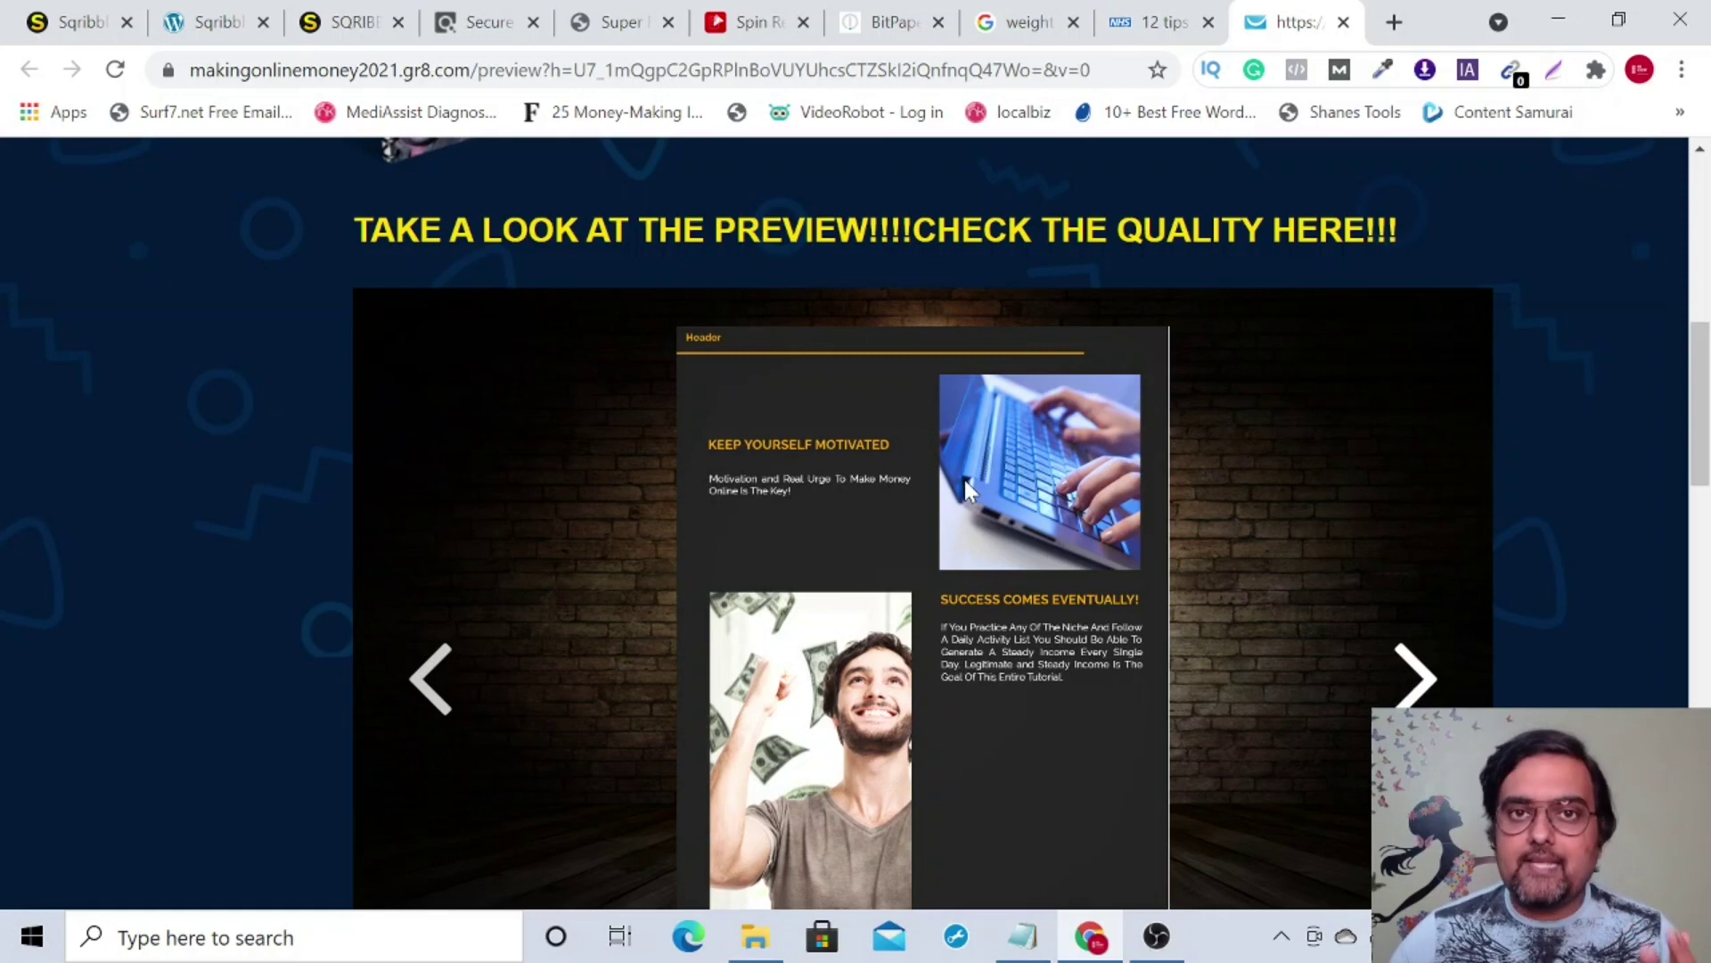
{"action": "left_click", "coordinate": [426, 679]}
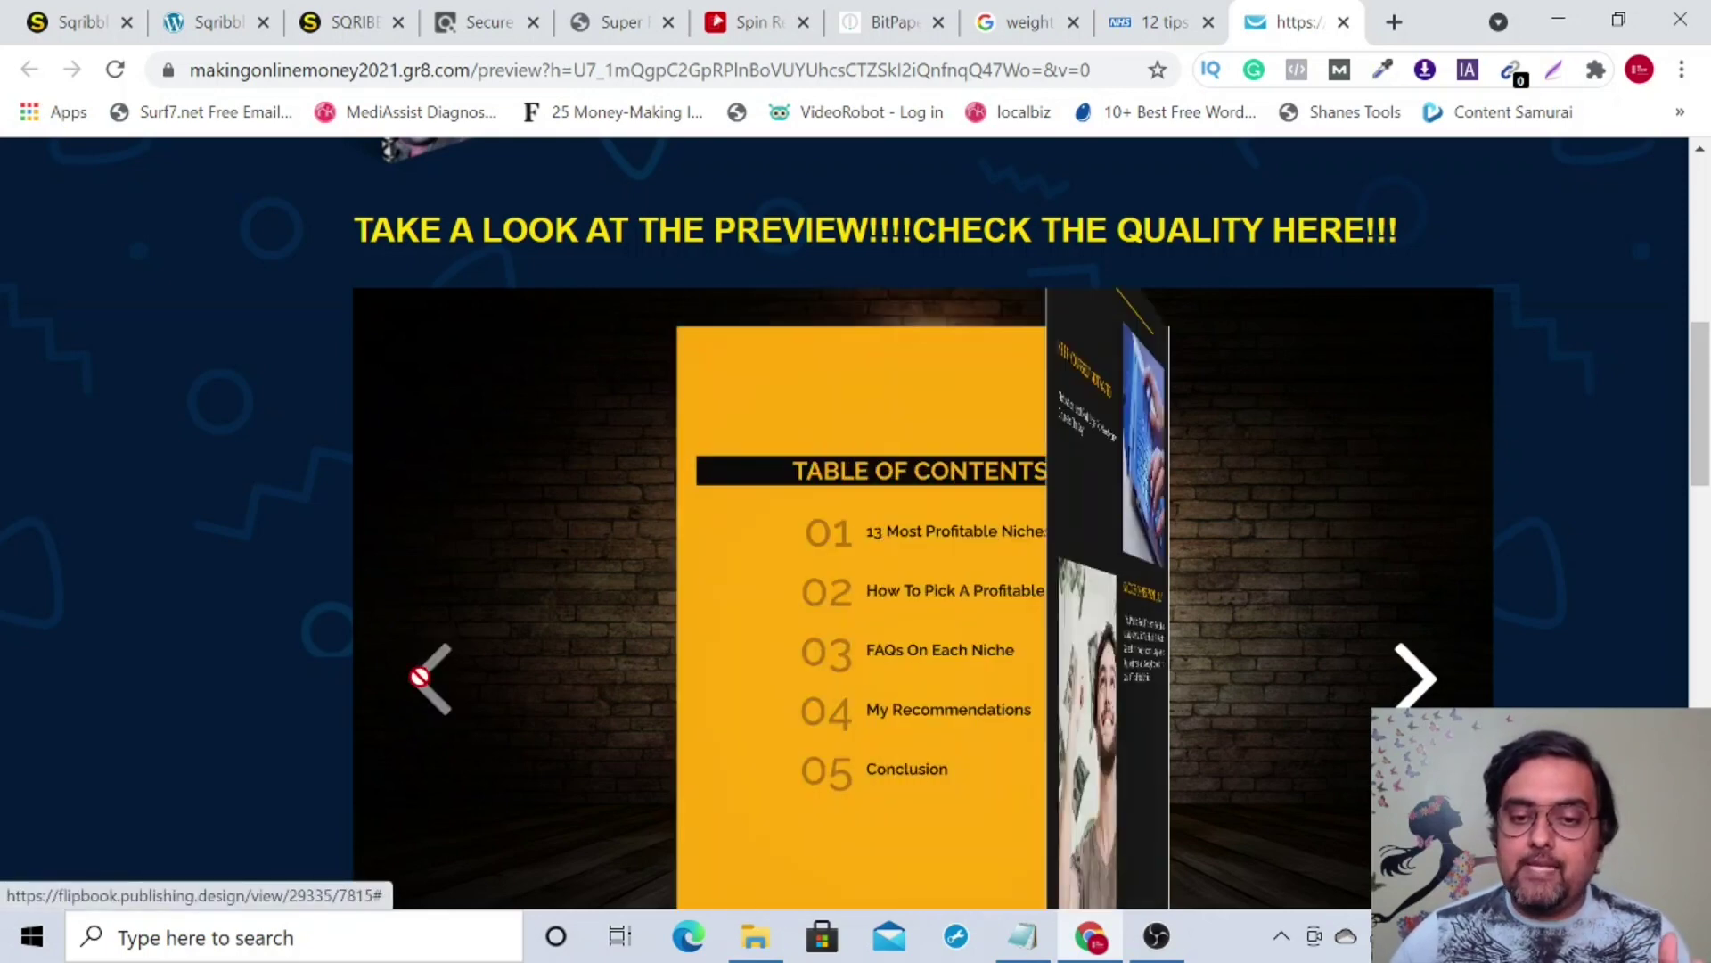
{"action": "left_click", "coordinate": [426, 679]}
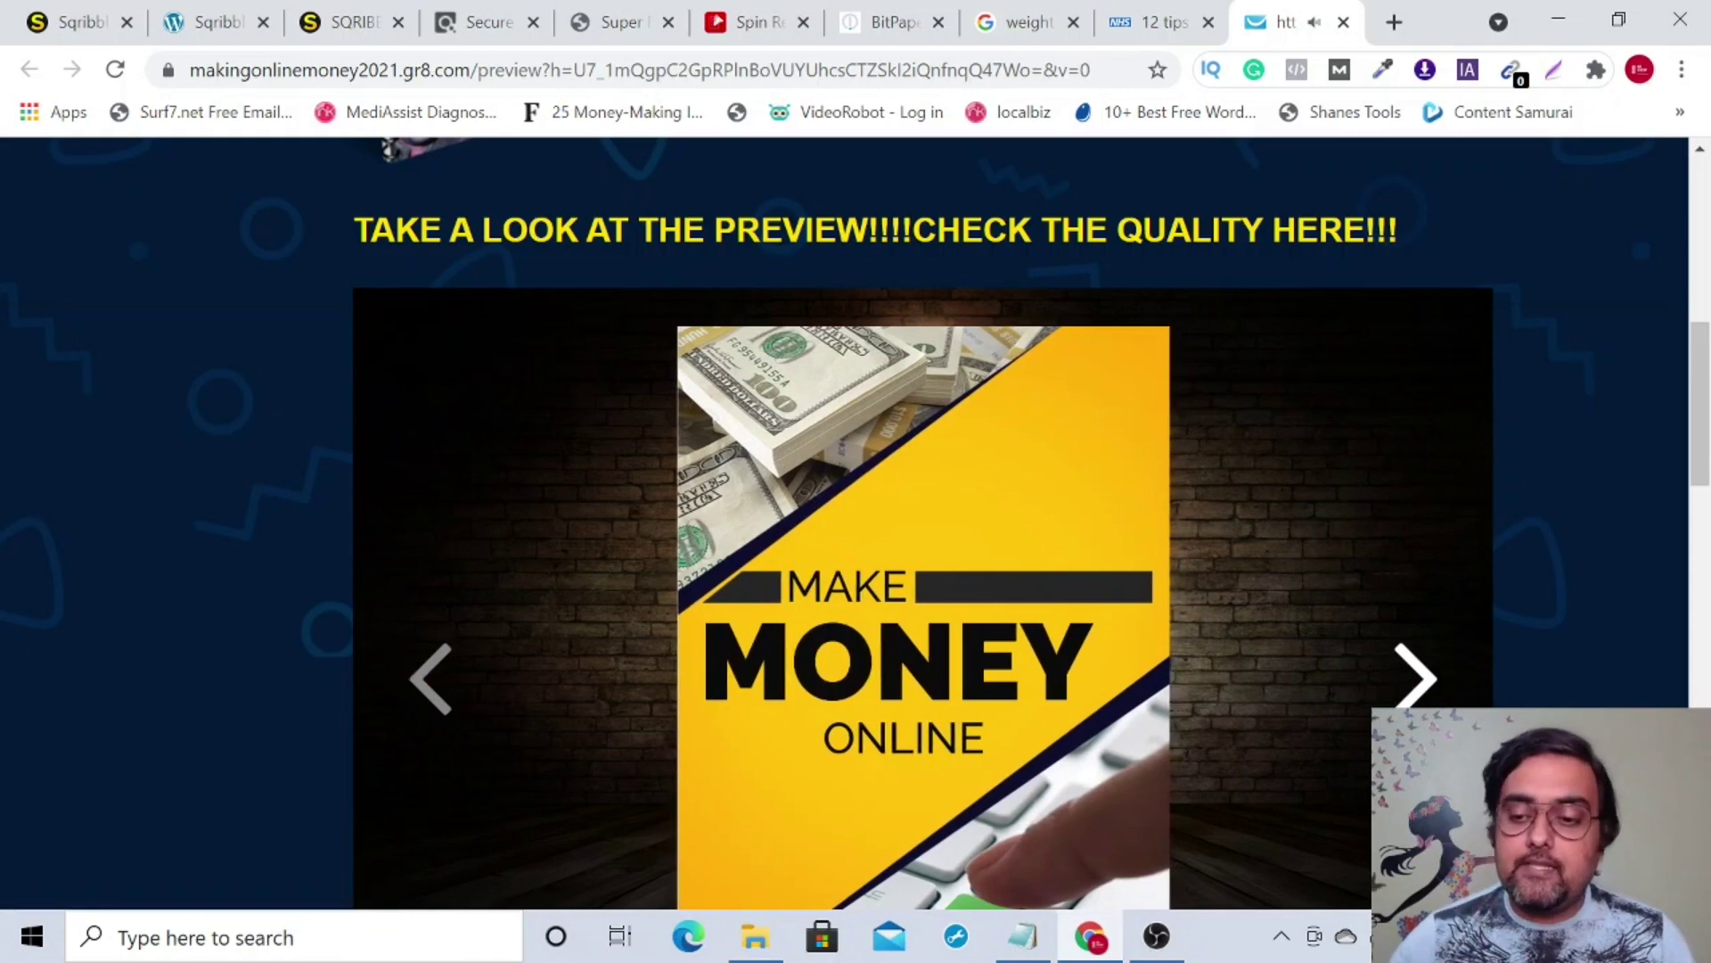
Scroll down to the free eBook signup form, then return to the Sqribble sales page.
{"action": "scroll", "coordinate": [856, 523], "scroll_direction": "down", "scroll_amount": 4}
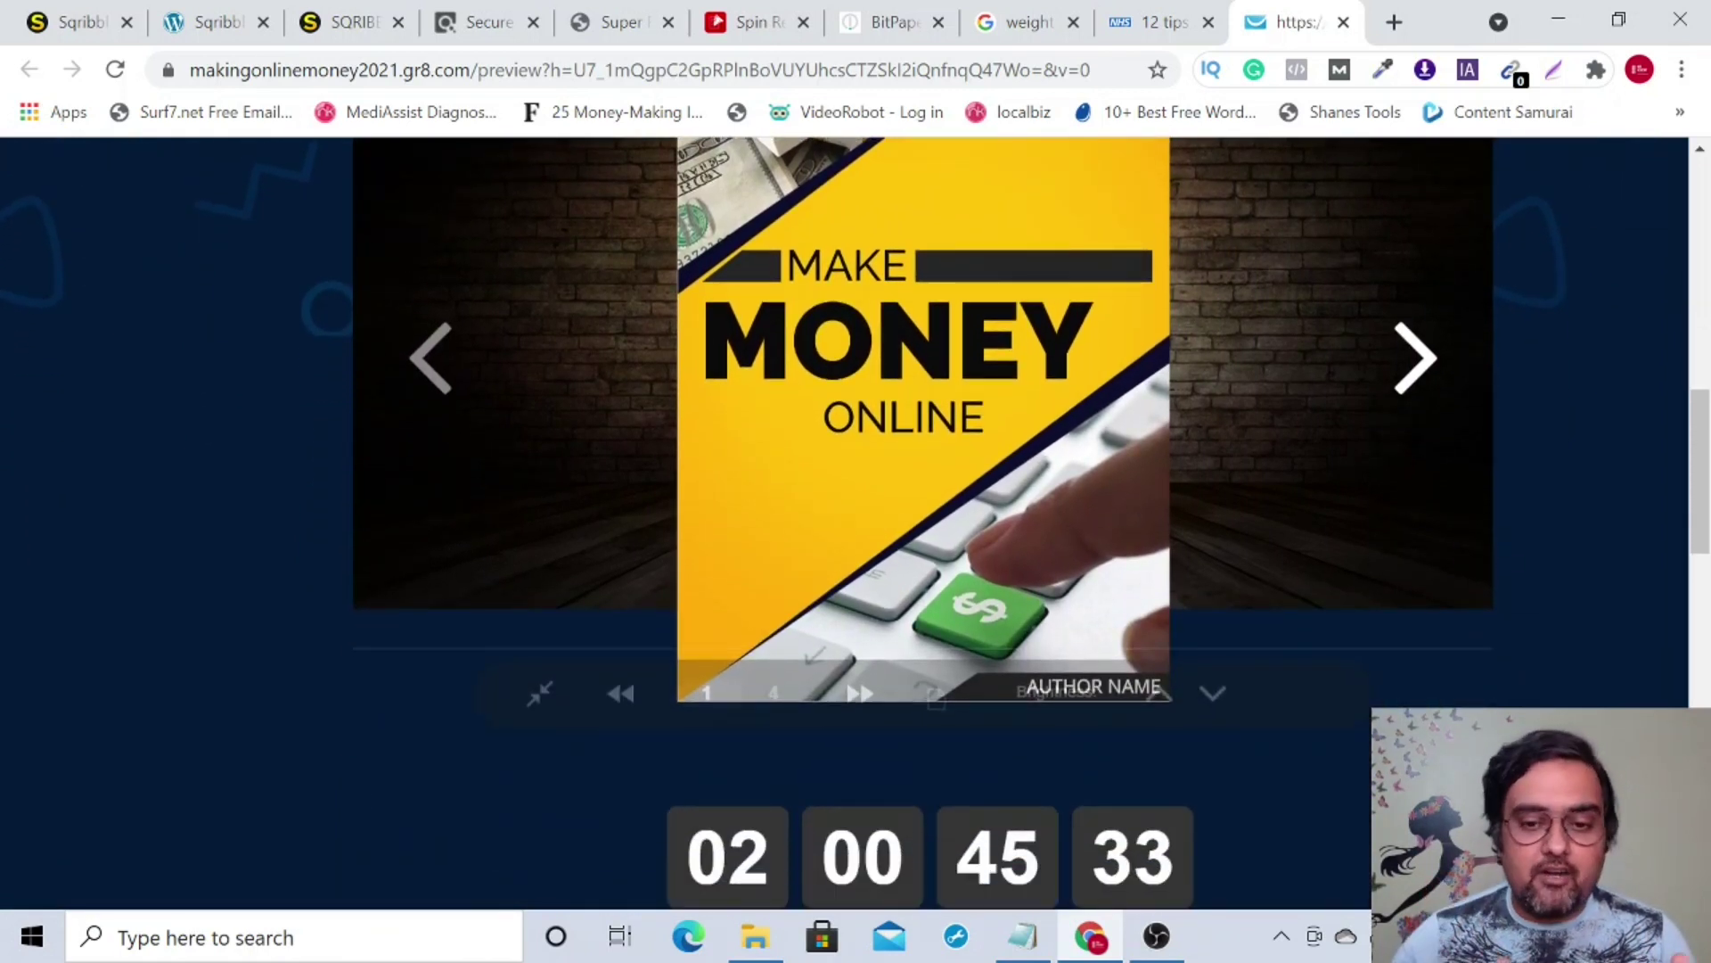
{"action": "scroll", "coordinate": [647, 664], "scroll_direction": "down", "scroll_amount": 2}
{"action": "scroll", "coordinate": [647, 665], "scroll_direction": "down", "scroll_amount": 5}
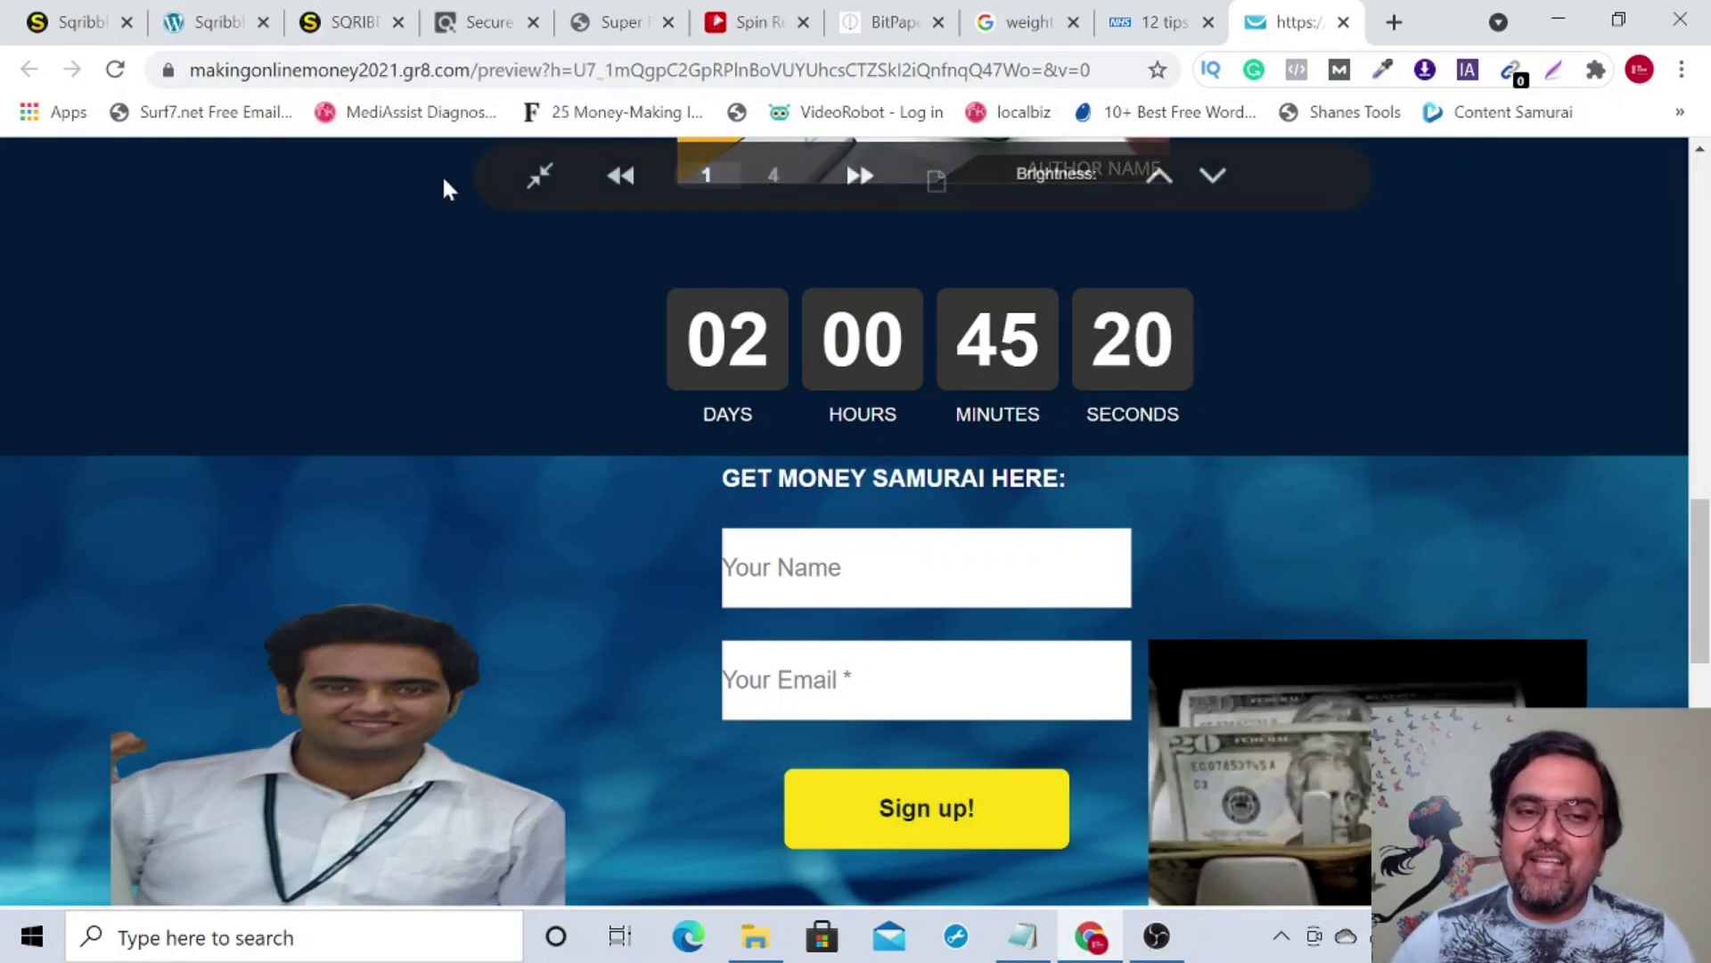
{"action": "left_click", "coordinate": [348, 25]}
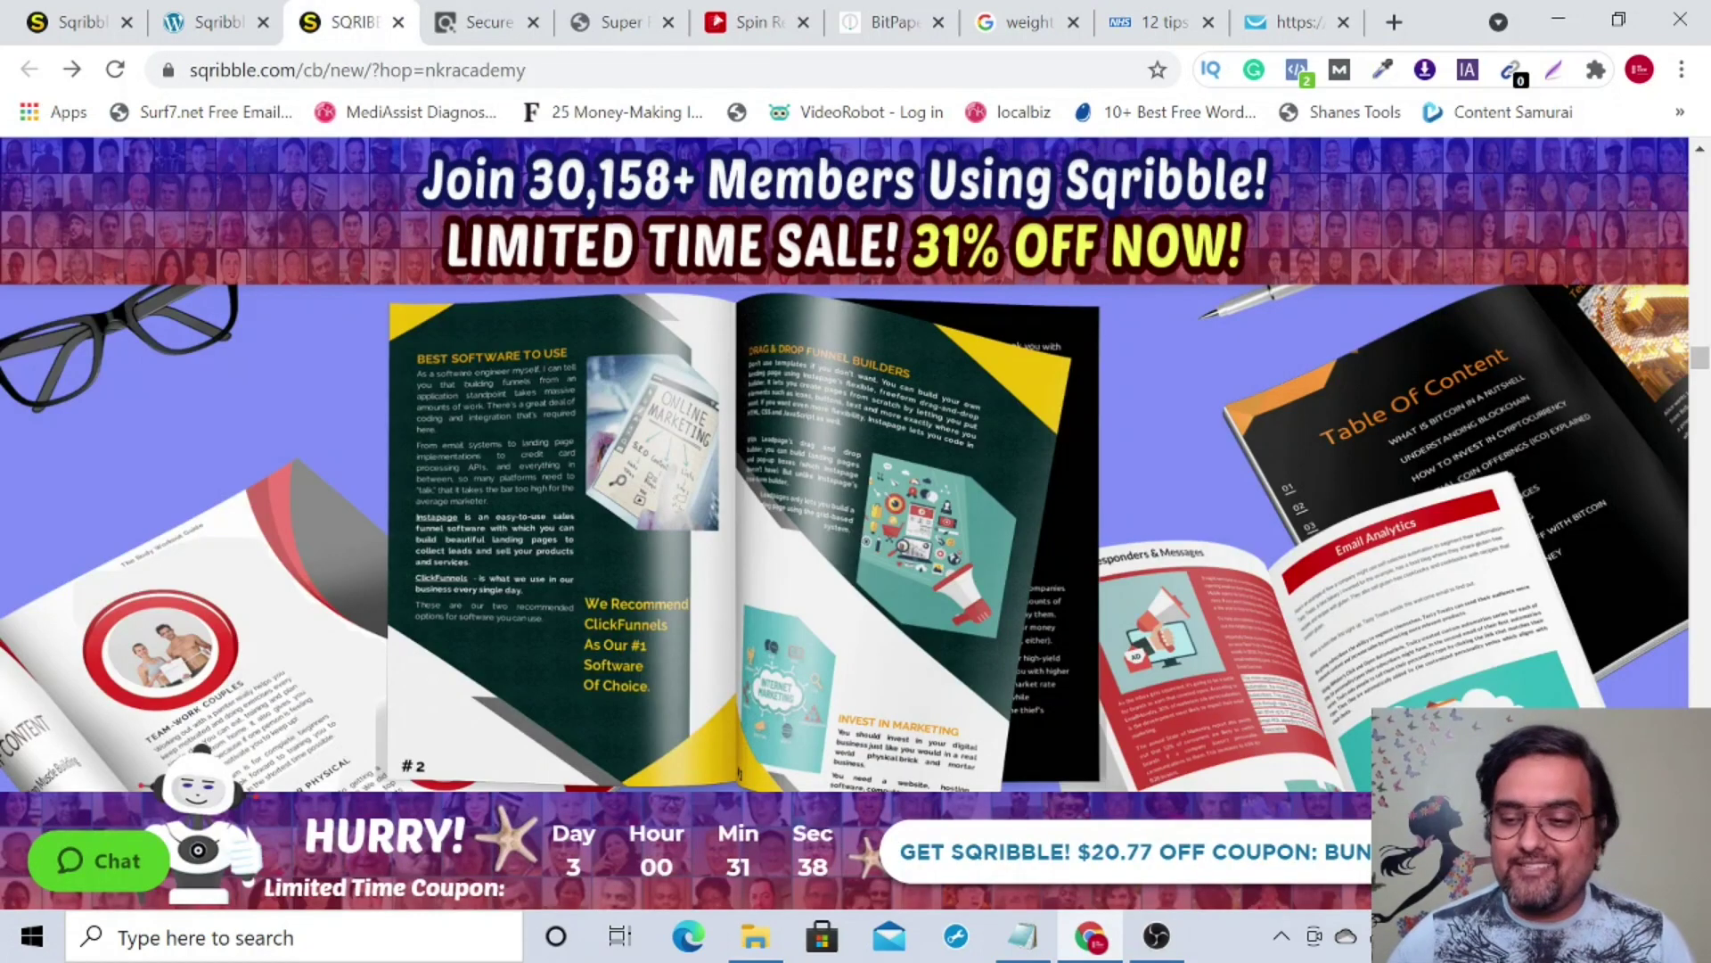
Scroll through the sales page features, then switch to the sqribble.net dashboard with its welcome video.
{"action": "scroll", "coordinate": [845, 535], "scroll_direction": "down", "scroll_amount": 10}
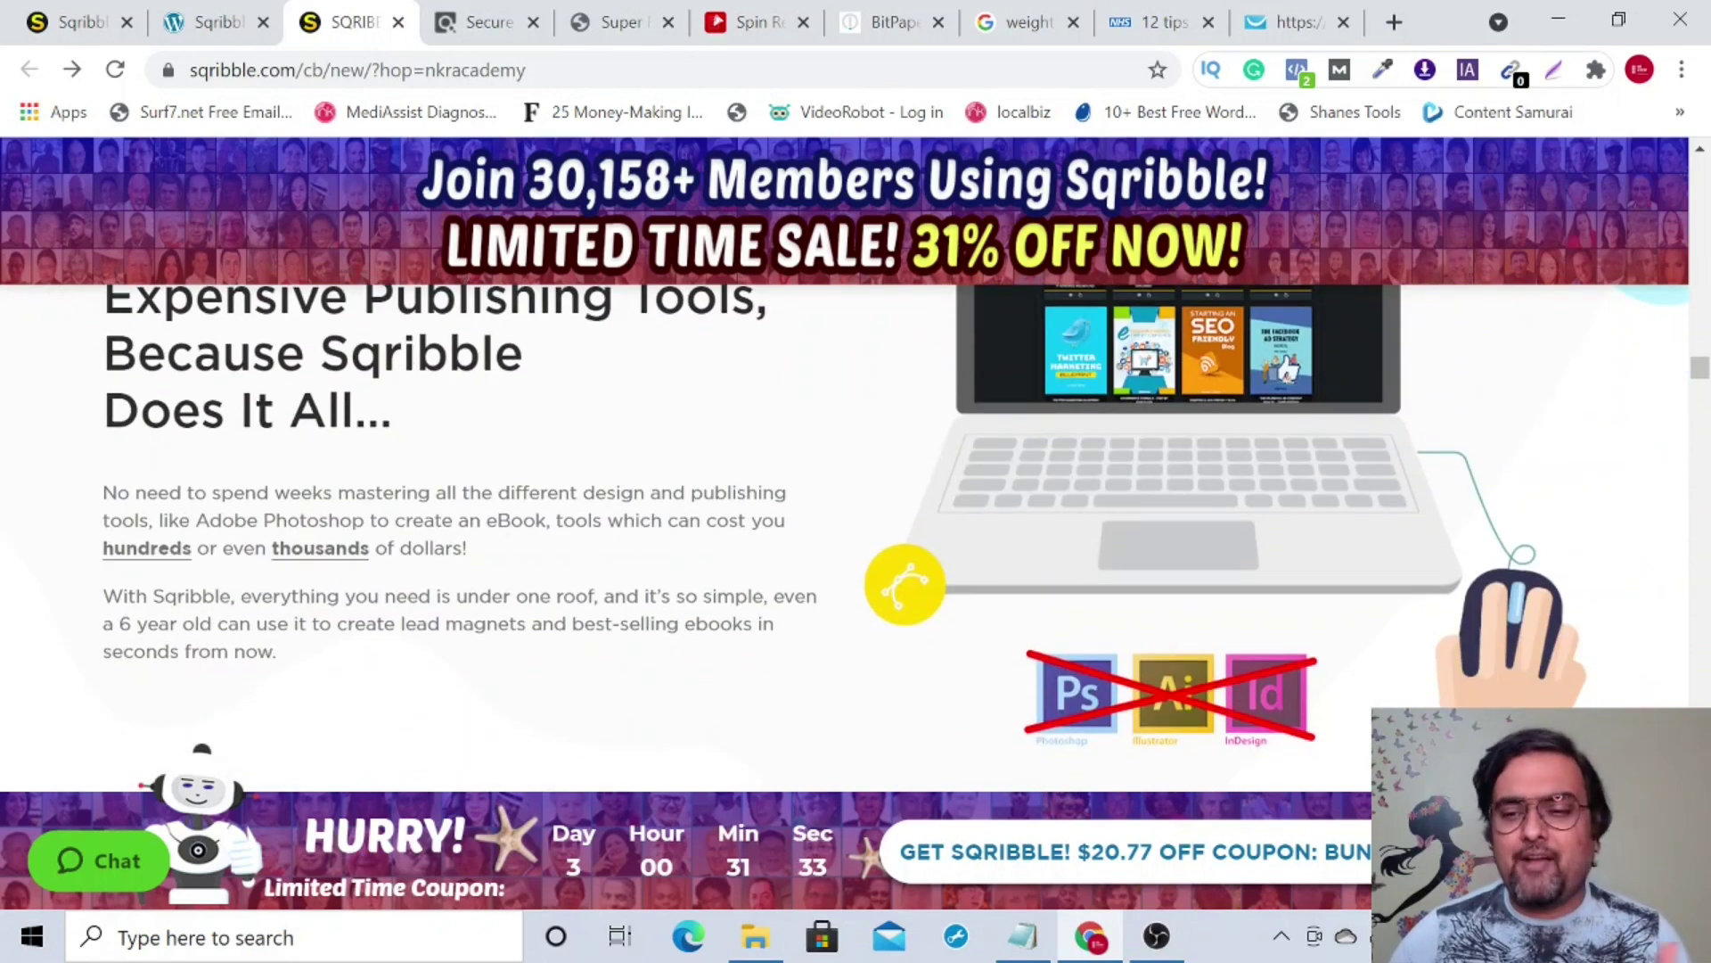
{"action": "scroll", "coordinate": [845, 535], "scroll_direction": "down", "scroll_amount": 6}
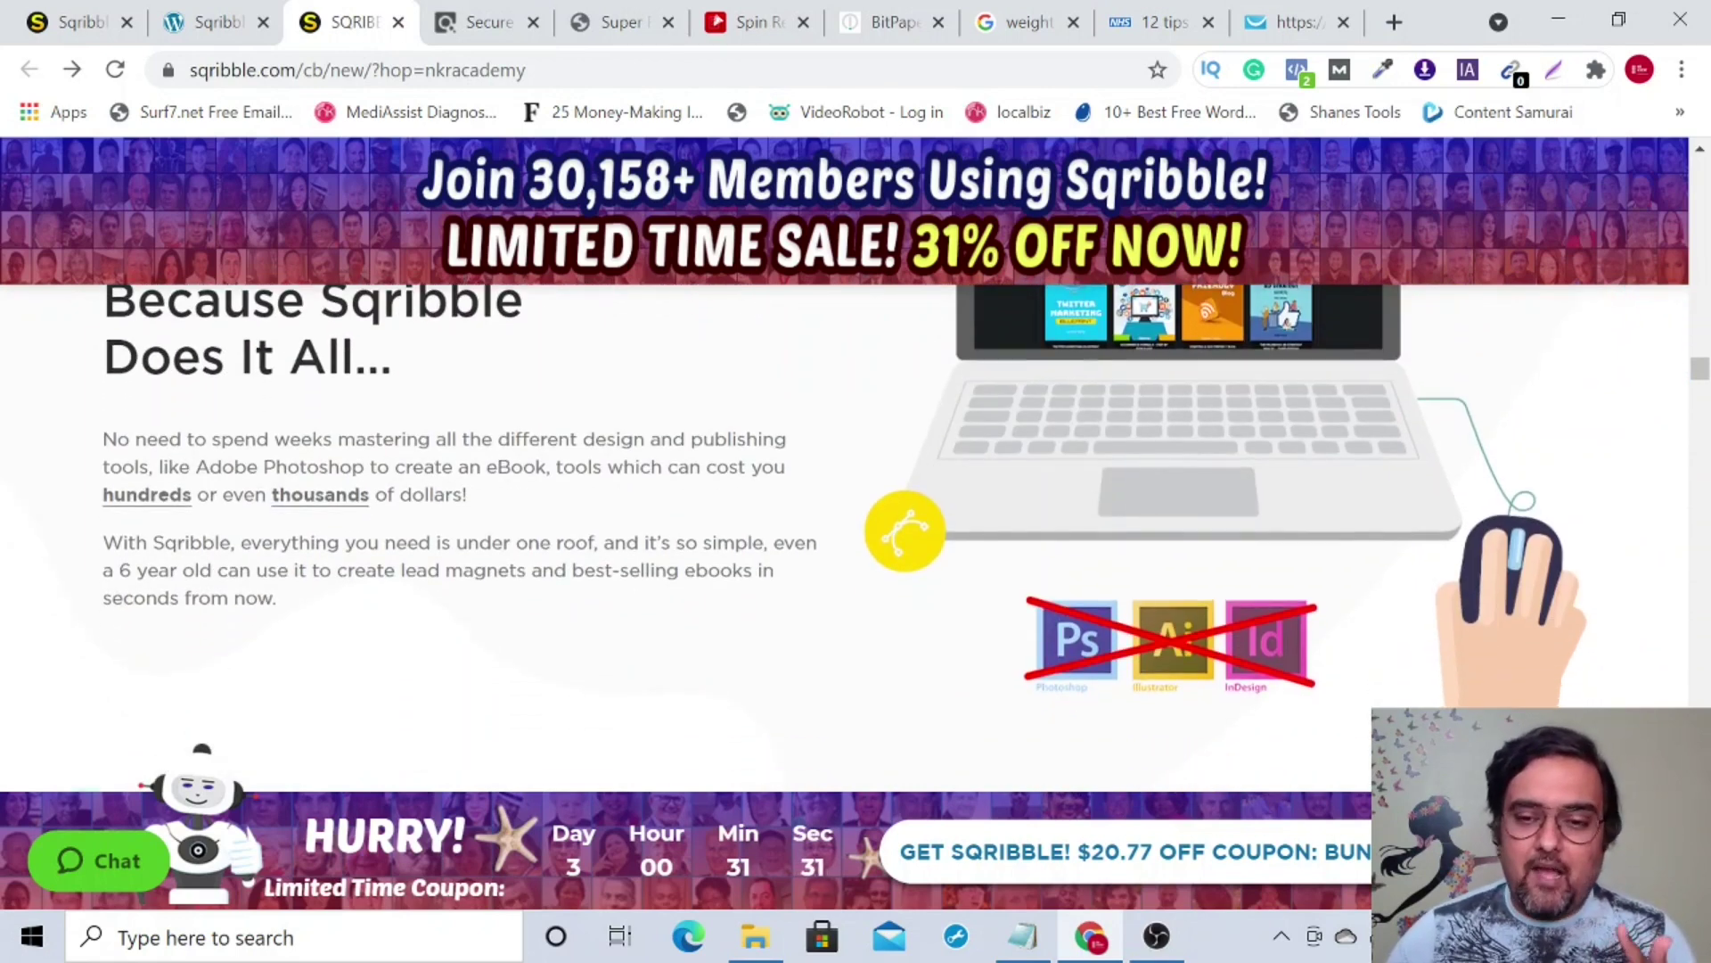
{"action": "scroll", "coordinate": [845, 535], "scroll_direction": "down", "scroll_amount": 8}
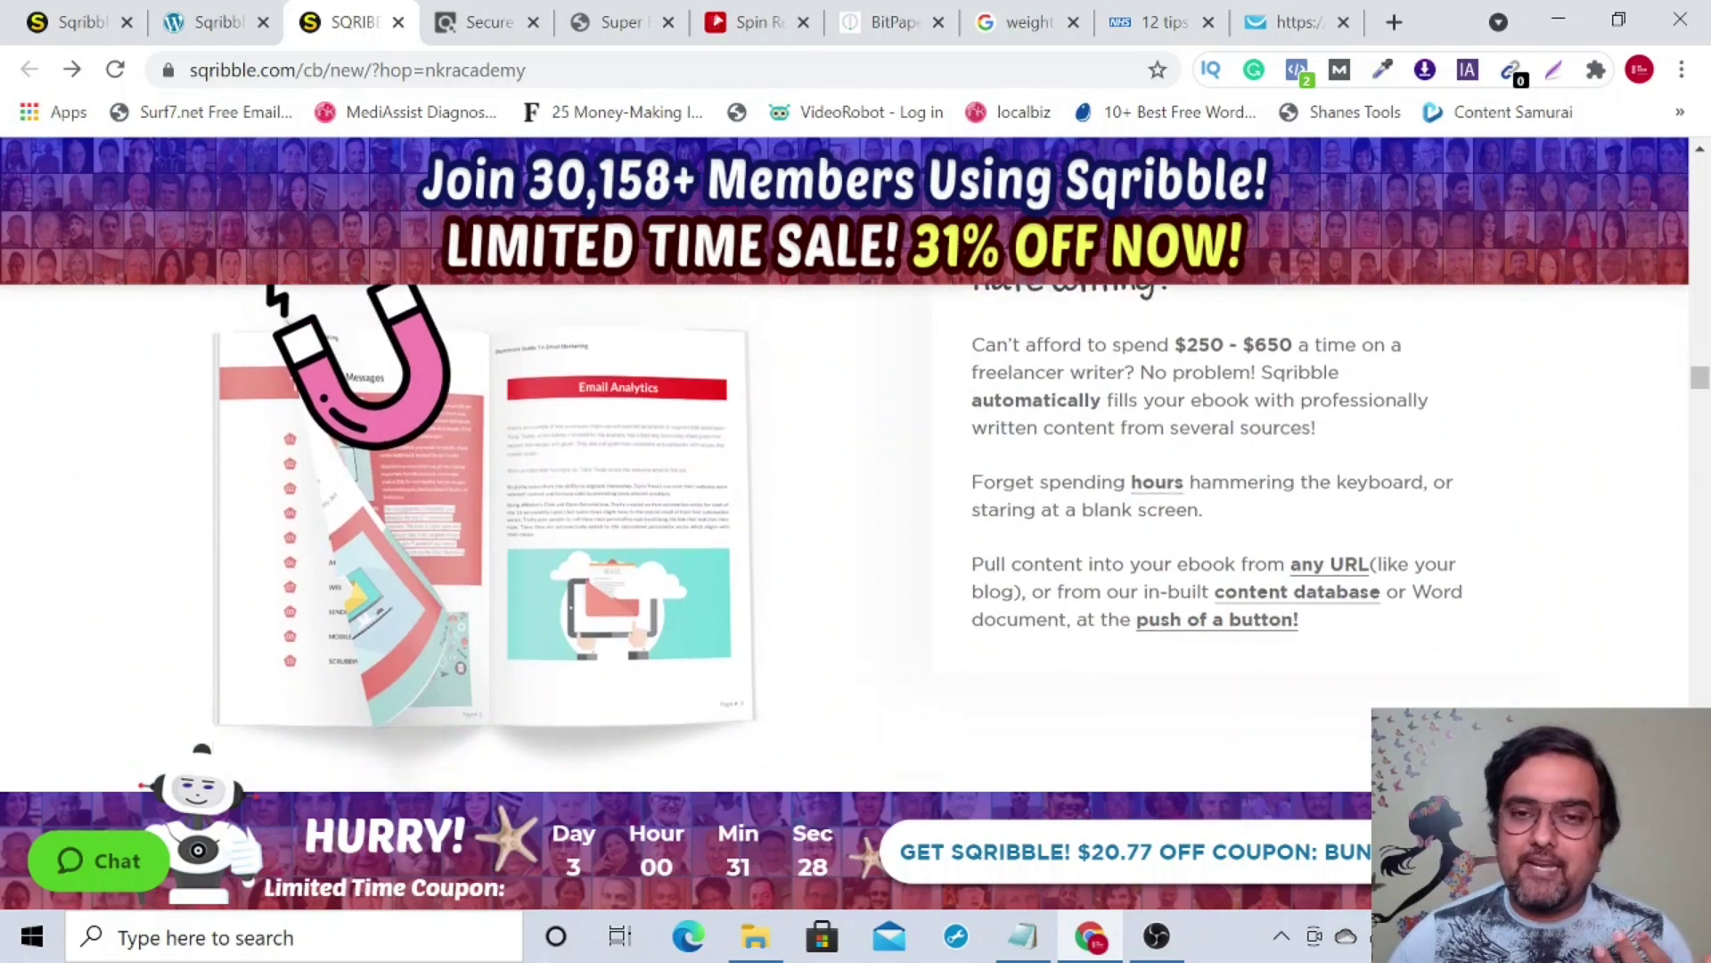
{"action": "scroll", "coordinate": [845, 535], "scroll_direction": "down", "scroll_amount": 3}
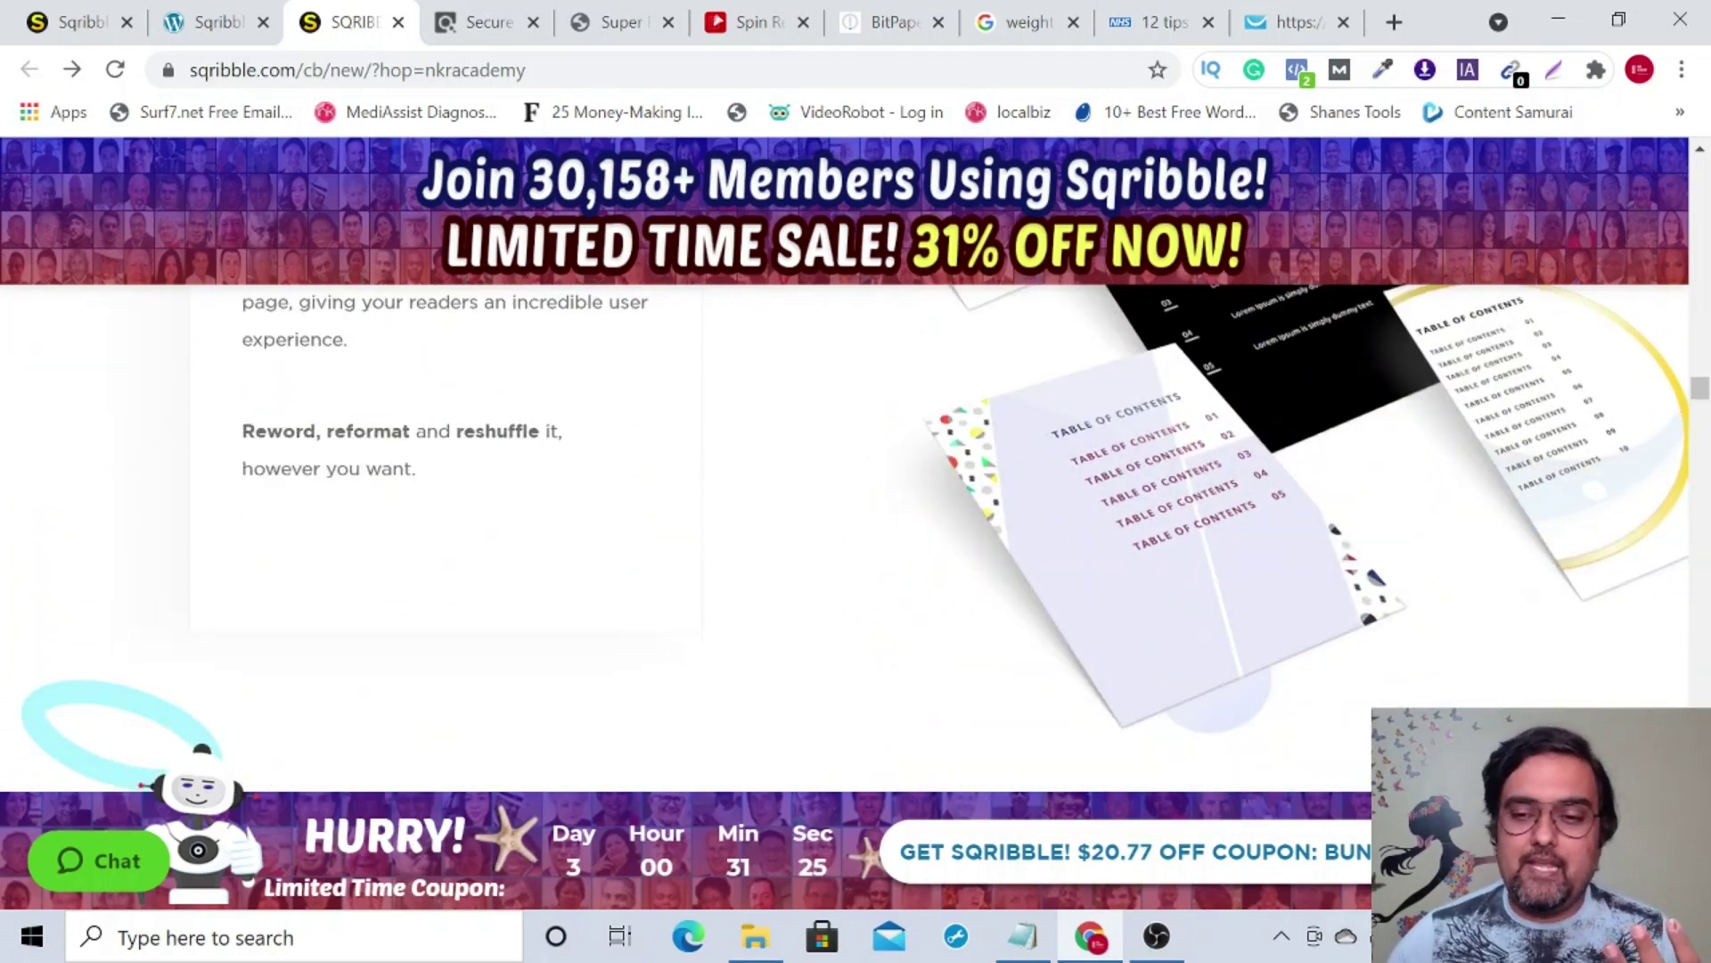
{"action": "scroll", "coordinate": [845, 534], "scroll_direction": "down", "scroll_amount": 10}
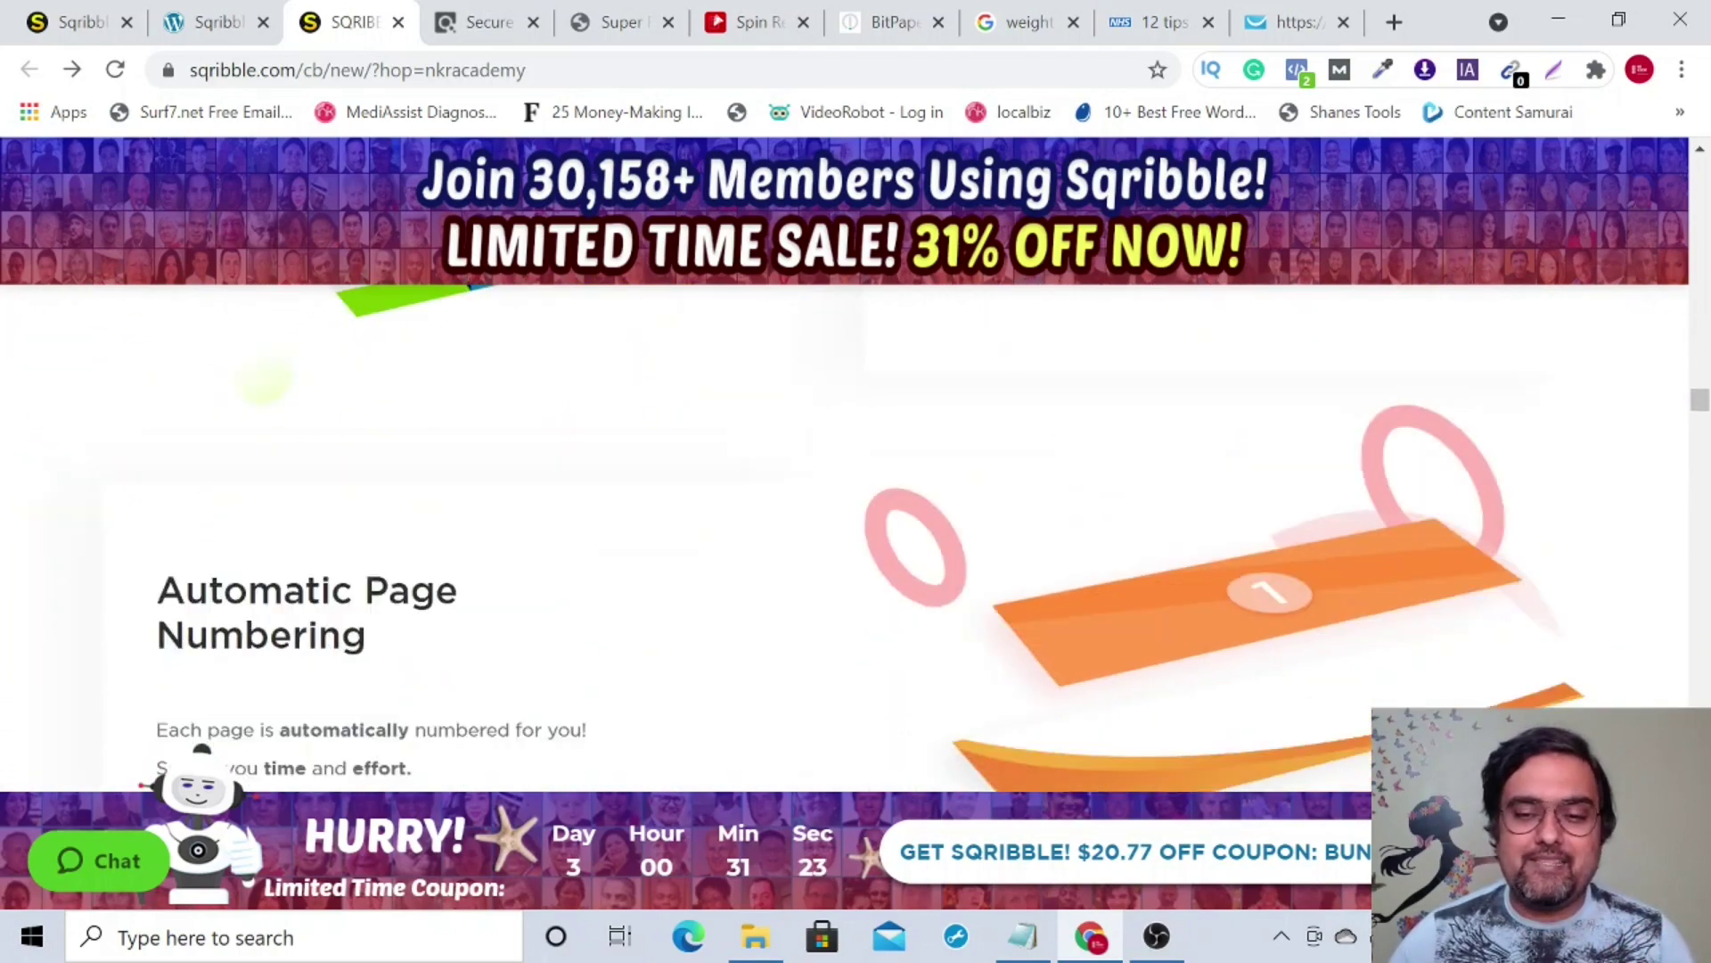
{"action": "scroll", "coordinate": [845, 535], "scroll_direction": "down", "scroll_amount": 10}
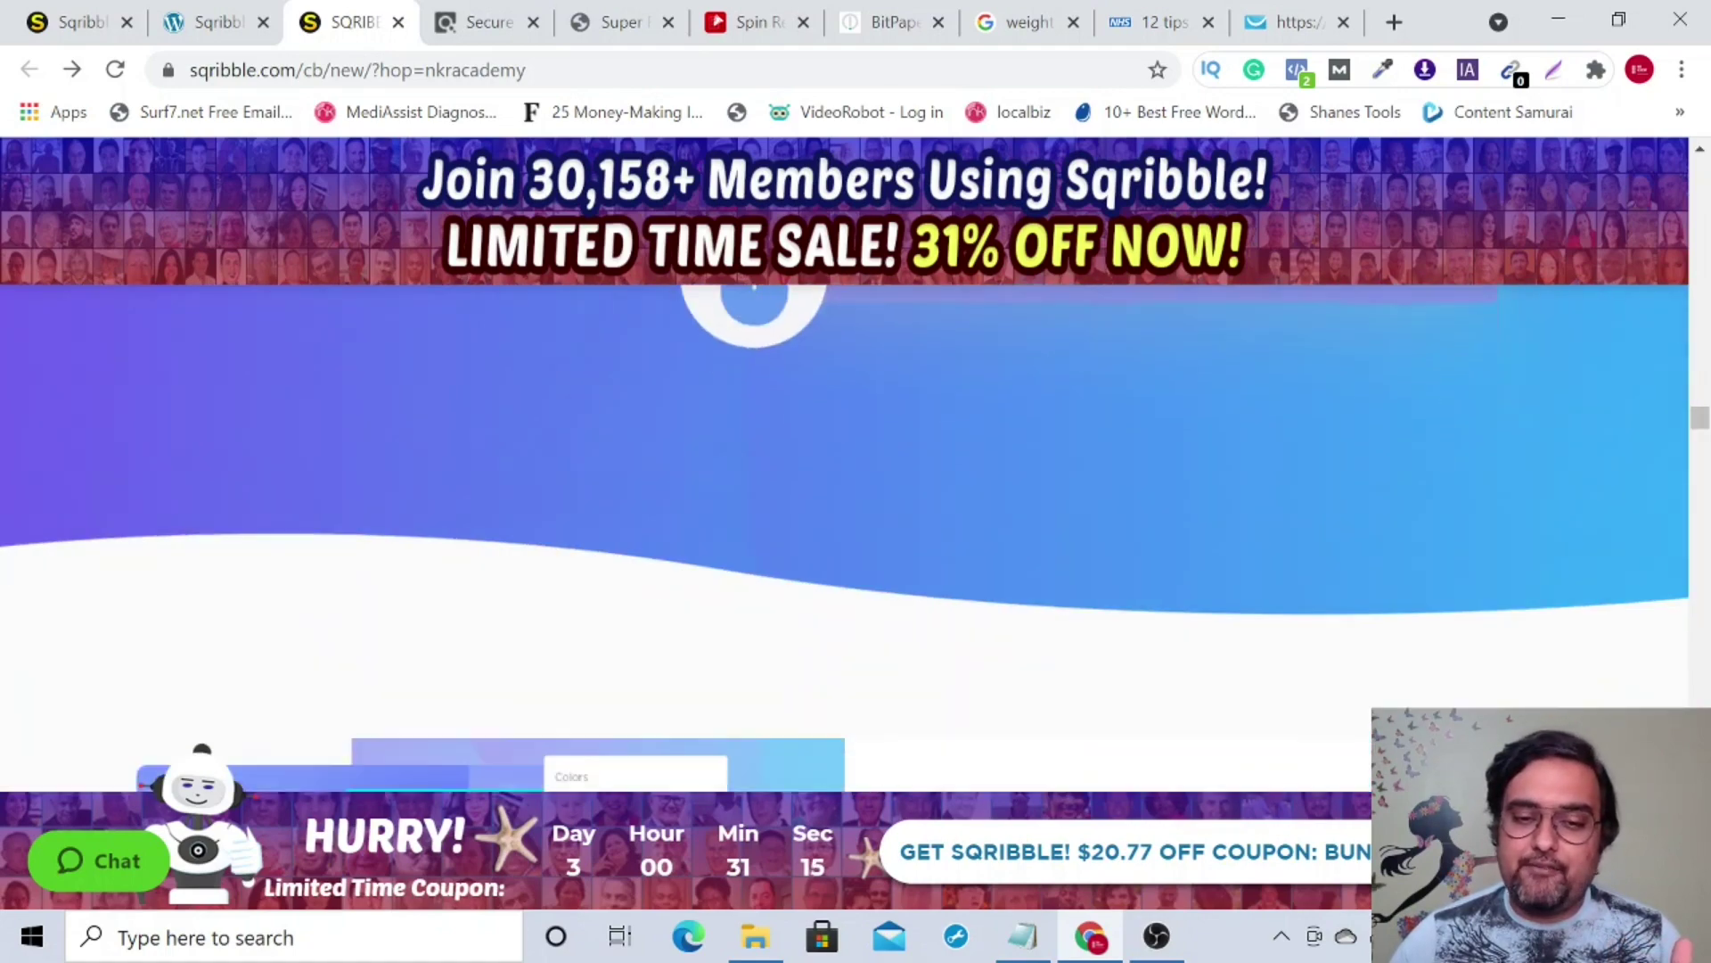
{"action": "scroll", "coordinate": [844, 534], "scroll_direction": "down", "scroll_amount": 12}
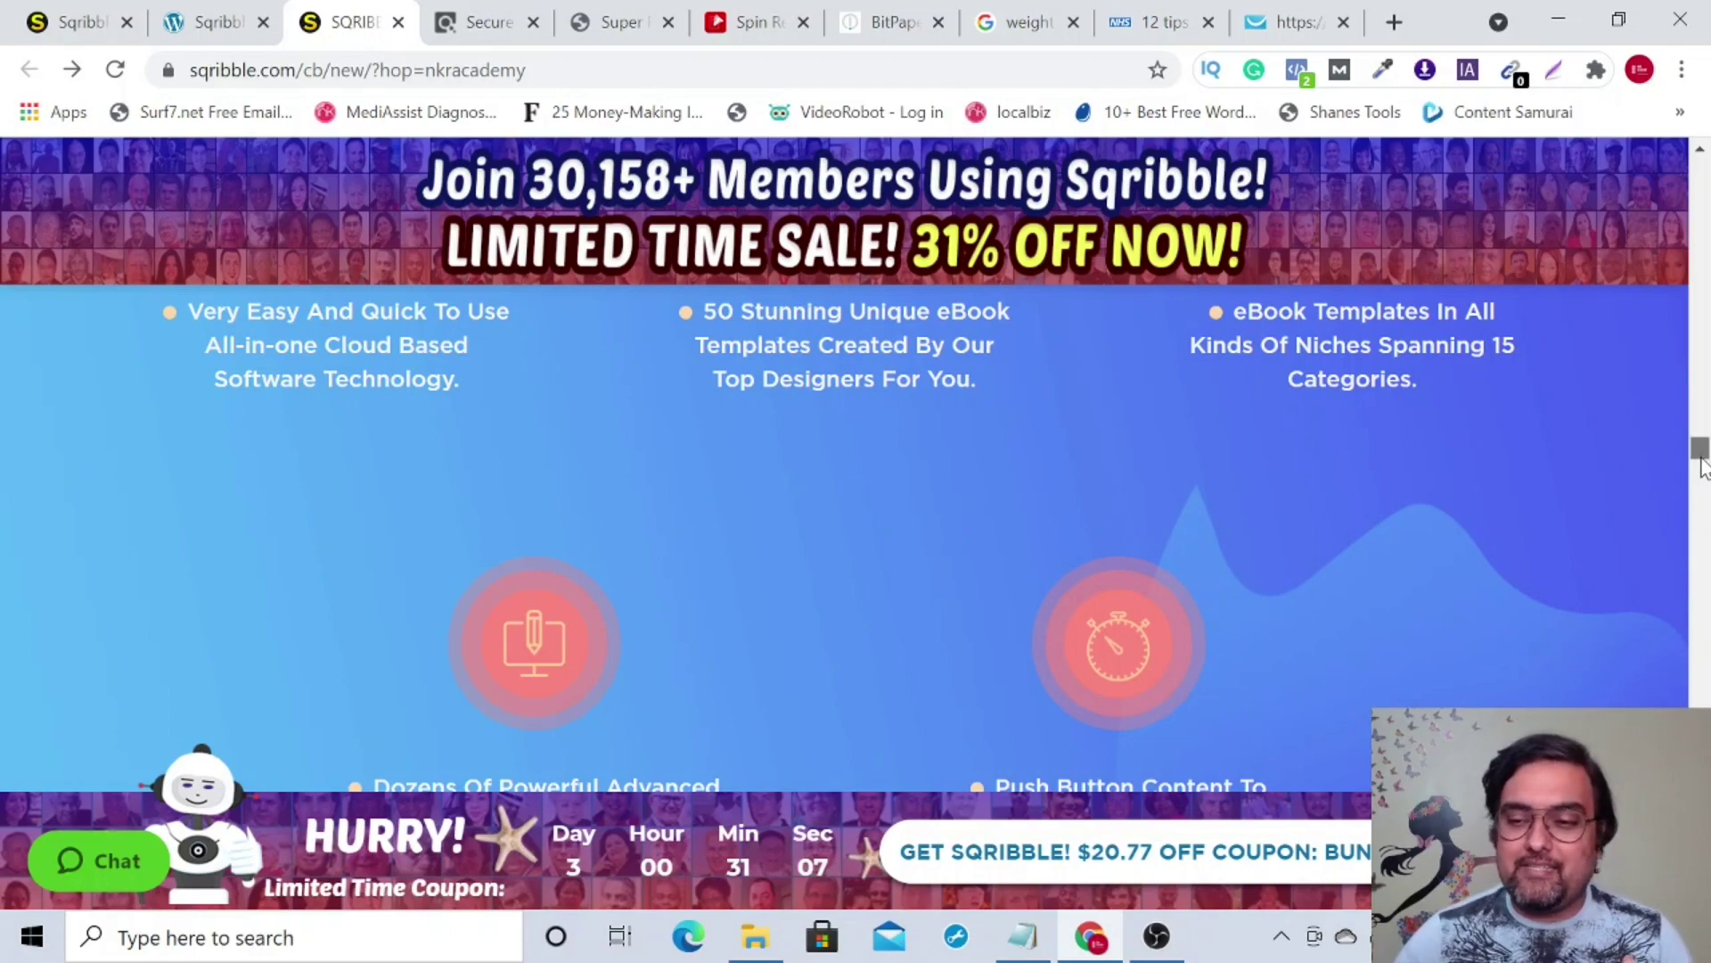
{"action": "left_click_drag", "start_coordinate": [1702, 463], "coordinate": [1702, 169]}
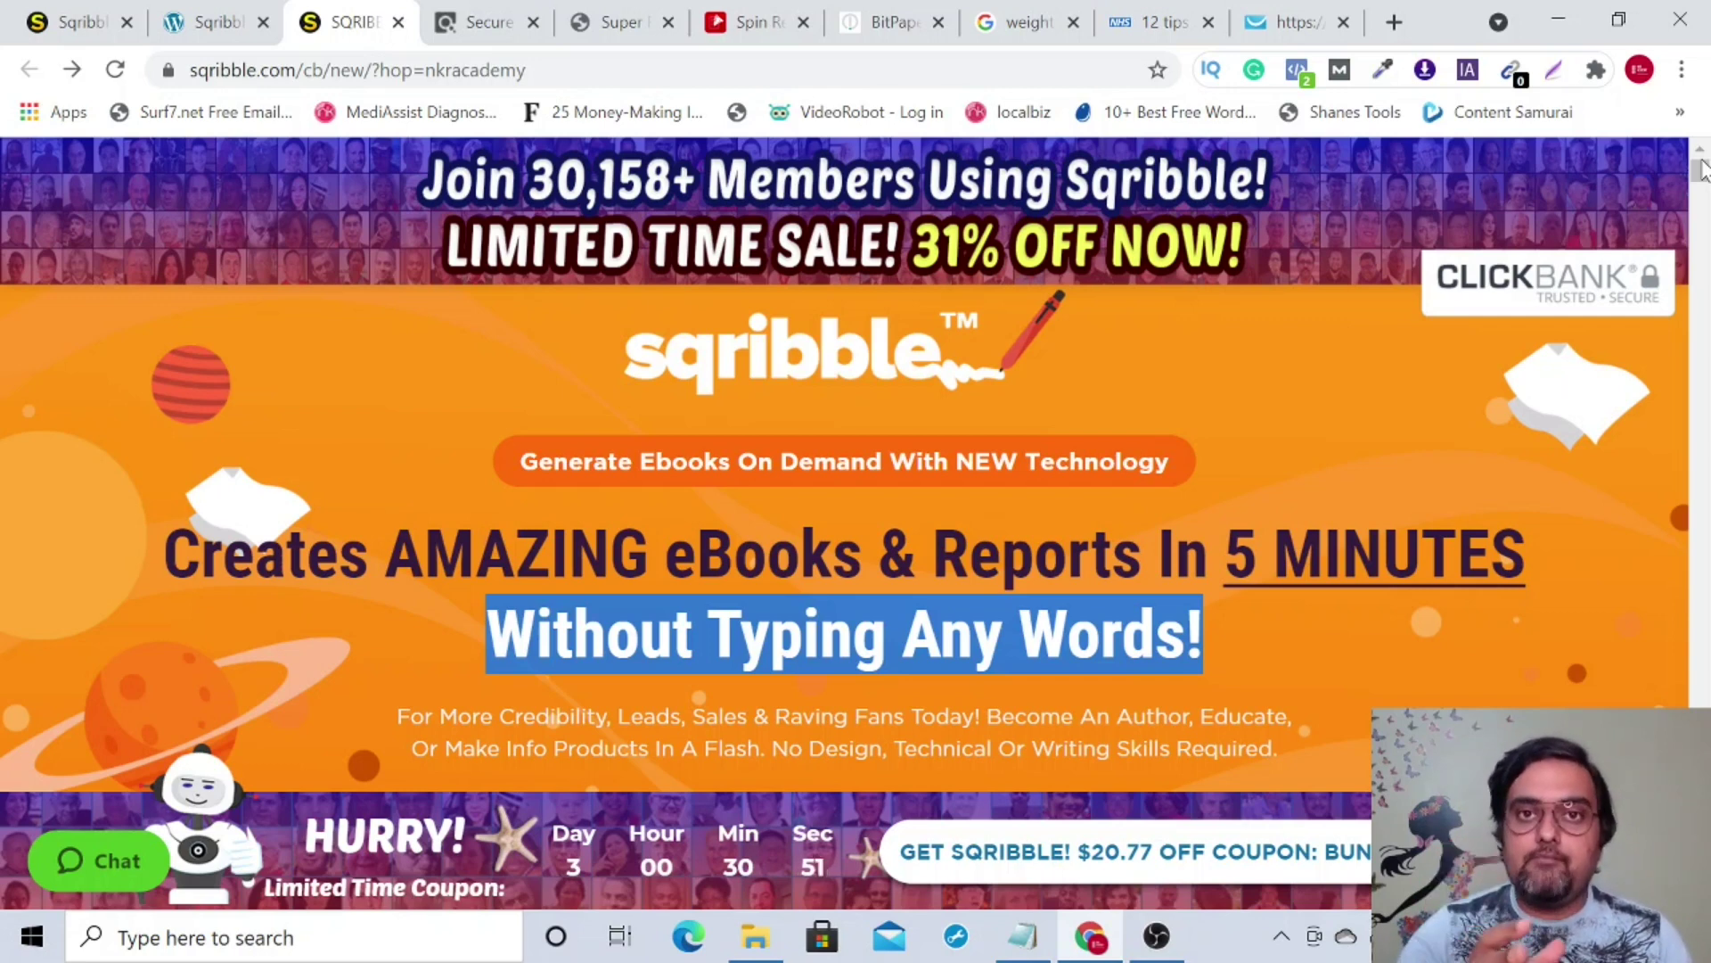
{"action": "left_click", "coordinate": [78, 19]}
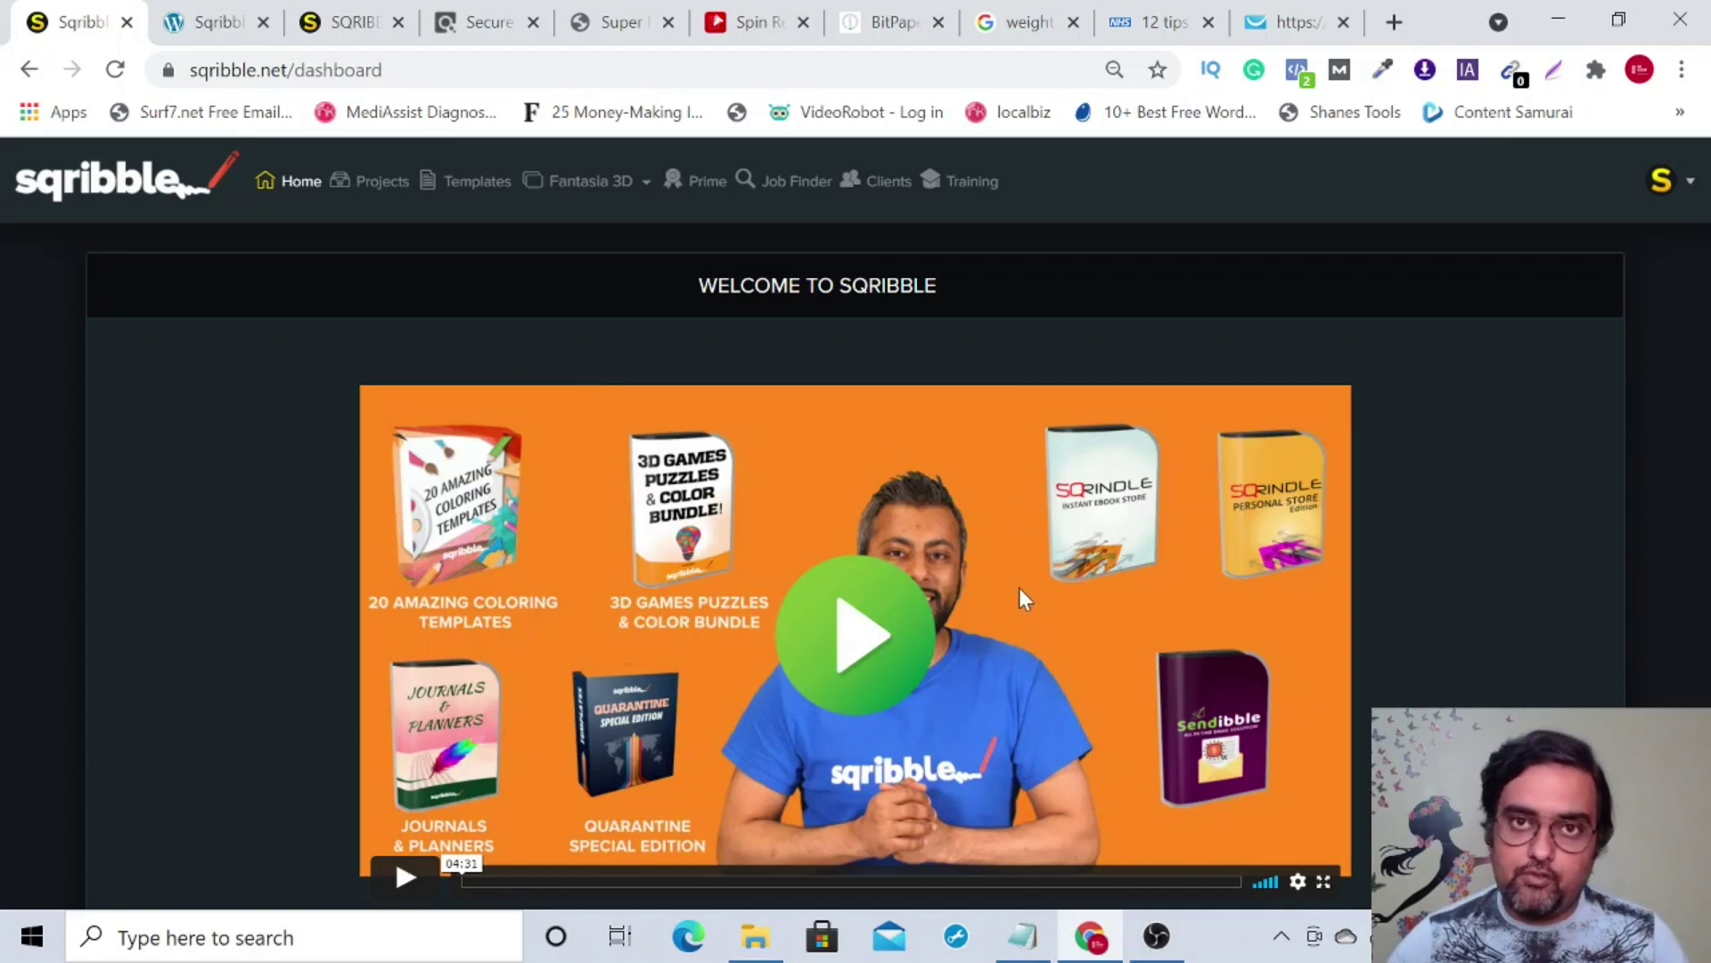
Open Projects to view the five saved ebooks, then open and dismiss the weight-loss project's options menu.
{"action": "left_click", "coordinate": [382, 181]}
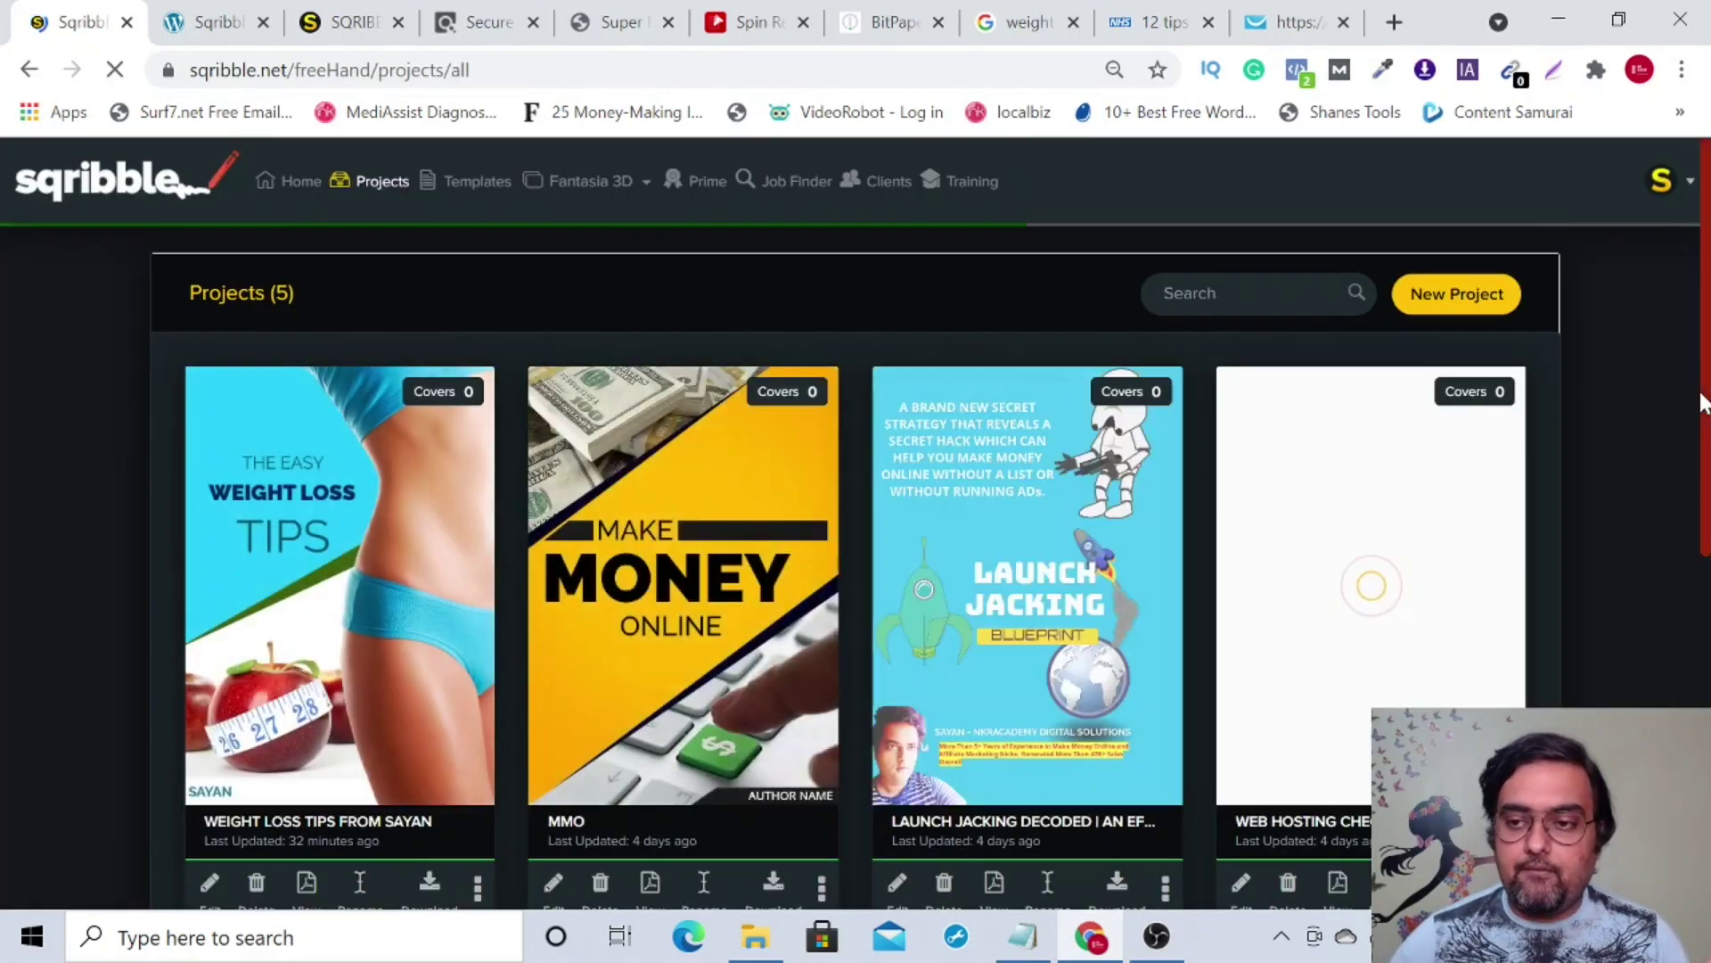
{"action": "scroll", "coordinate": [1693, 383], "scroll_direction": "down", "scroll_amount": 5}
{"action": "scroll", "coordinate": [1696, 415], "scroll_direction": "up", "scroll_amount": 5}
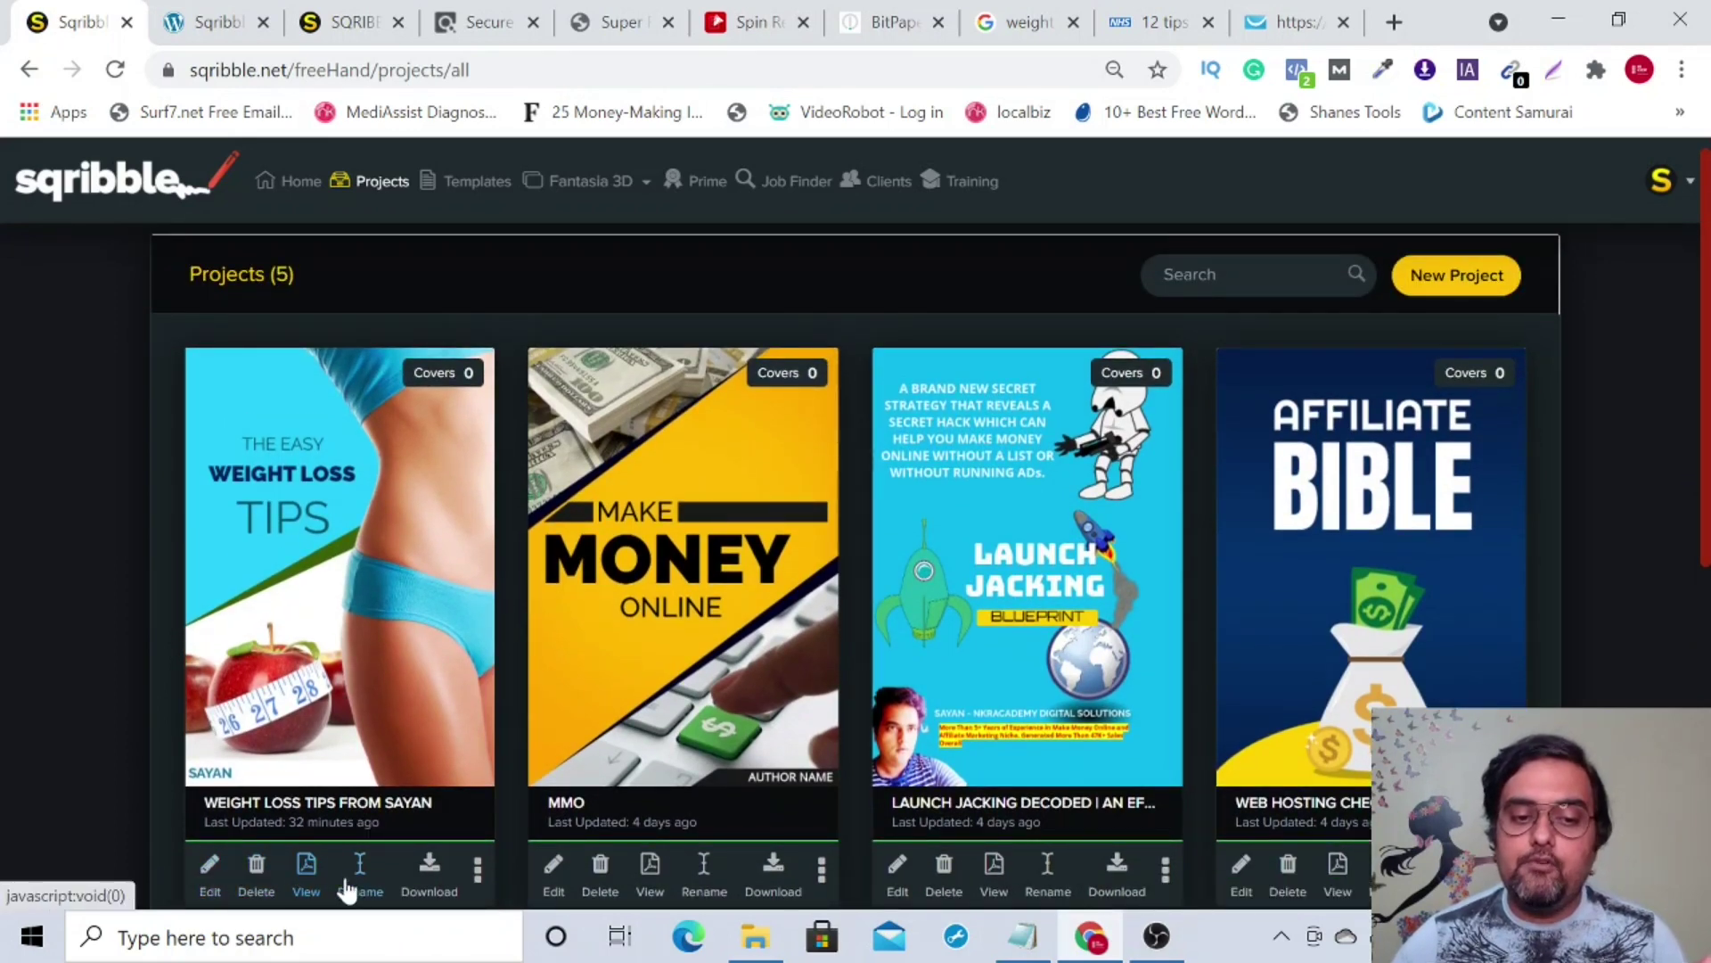
{"action": "left_click", "coordinate": [477, 869]}
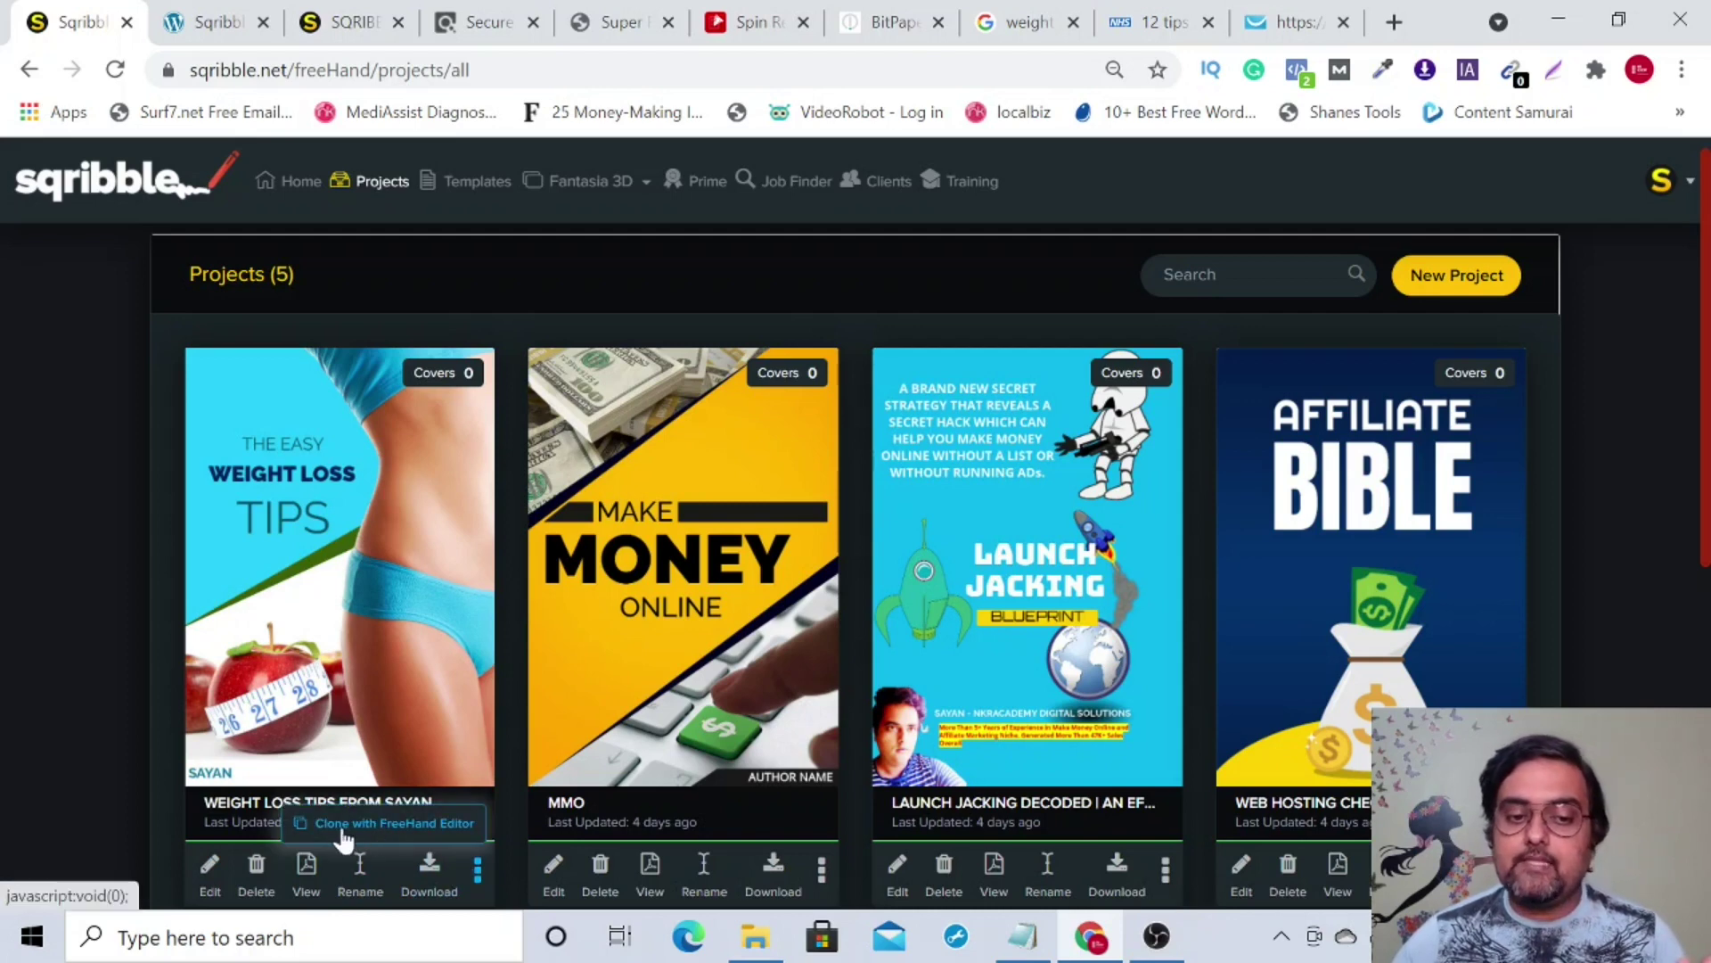
{"action": "left_click", "coordinate": [95, 727]}
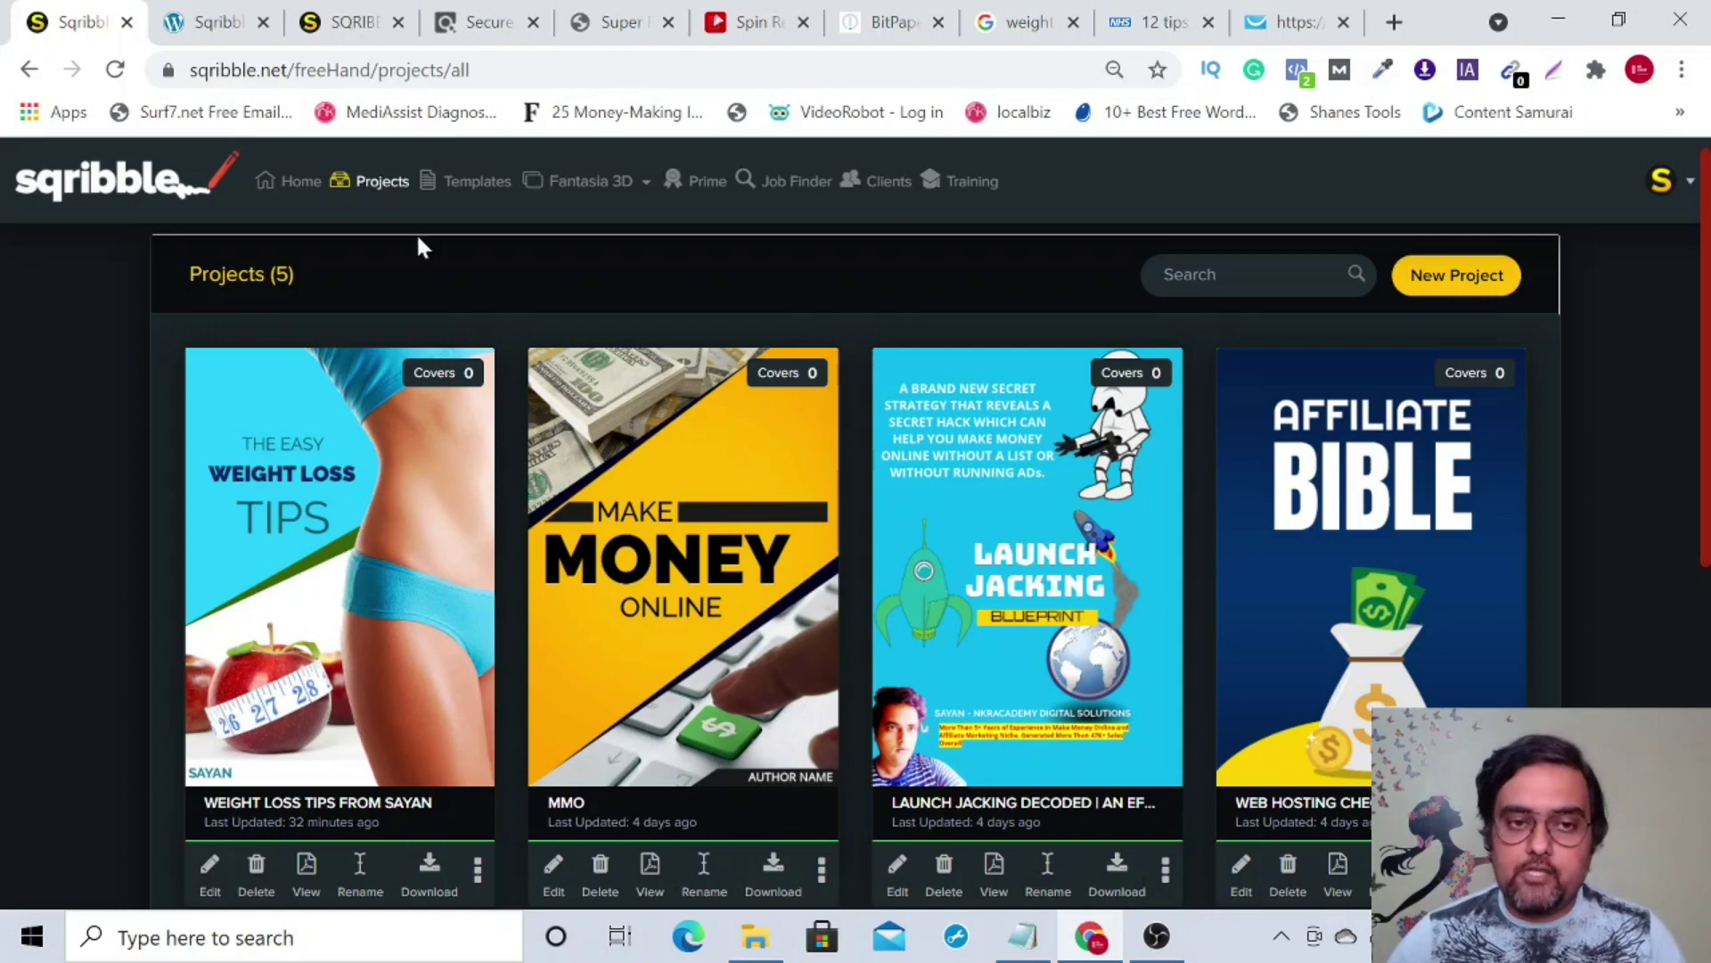
Browse the Prime Gallery templates, then go back to the main 210-design Templates Gallery.
{"action": "left_click", "coordinate": [476, 184]}
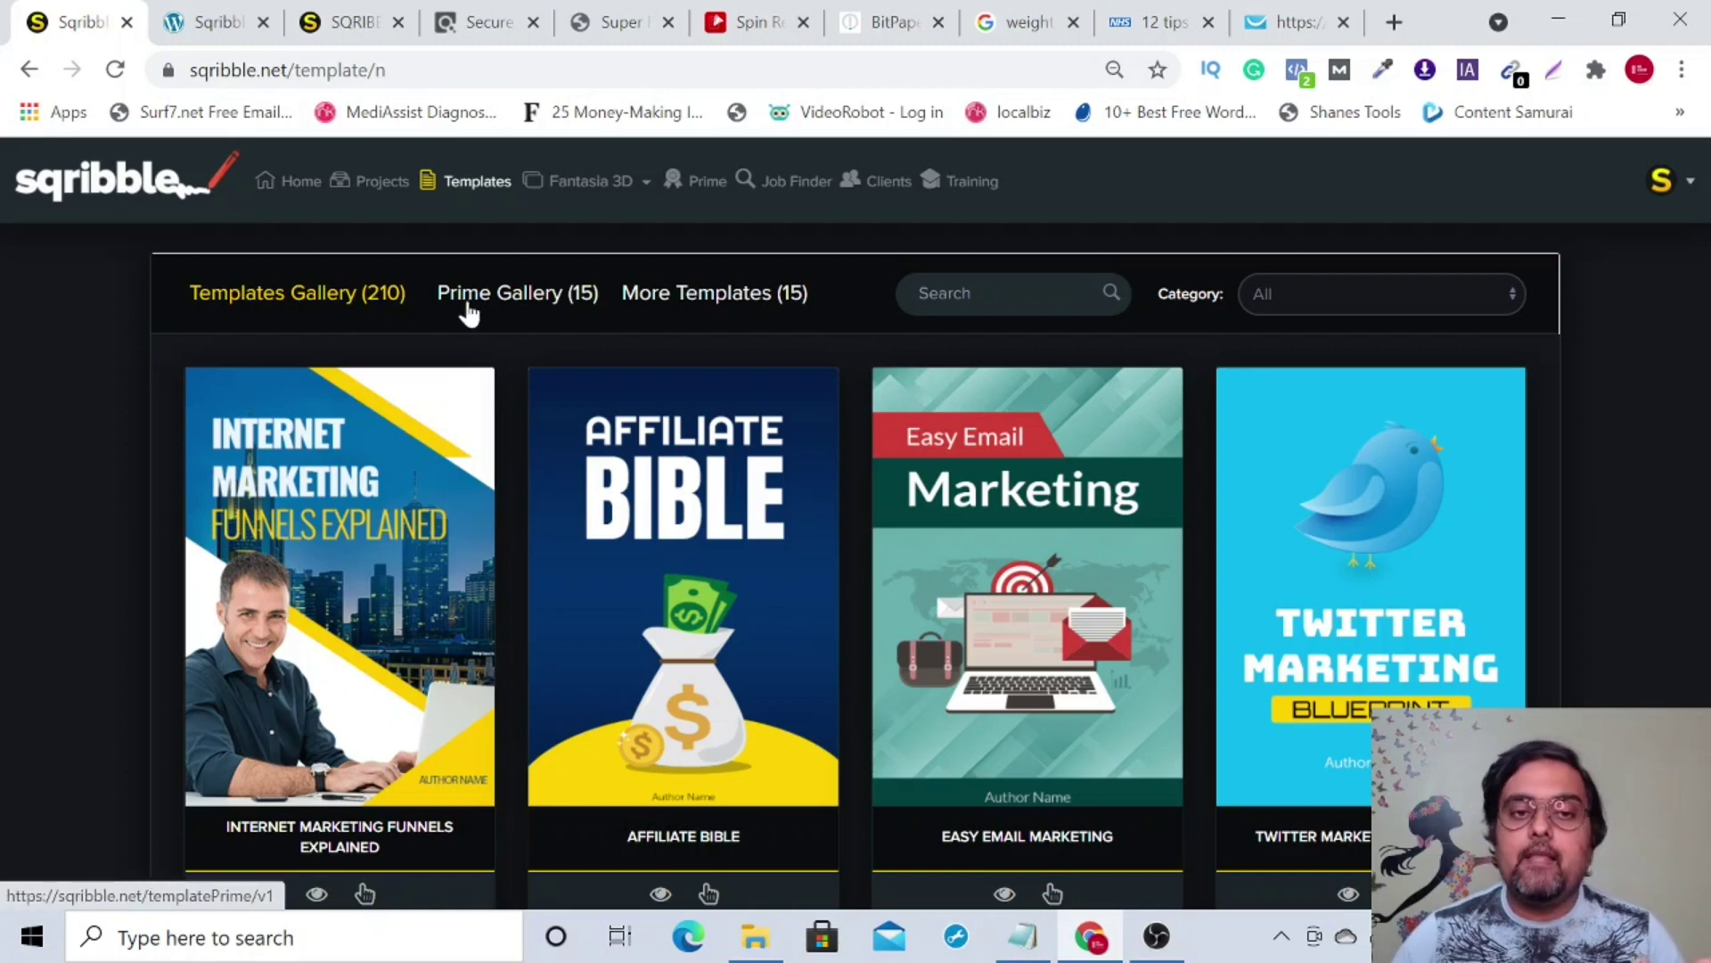
{"action": "left_click", "coordinate": [490, 307]}
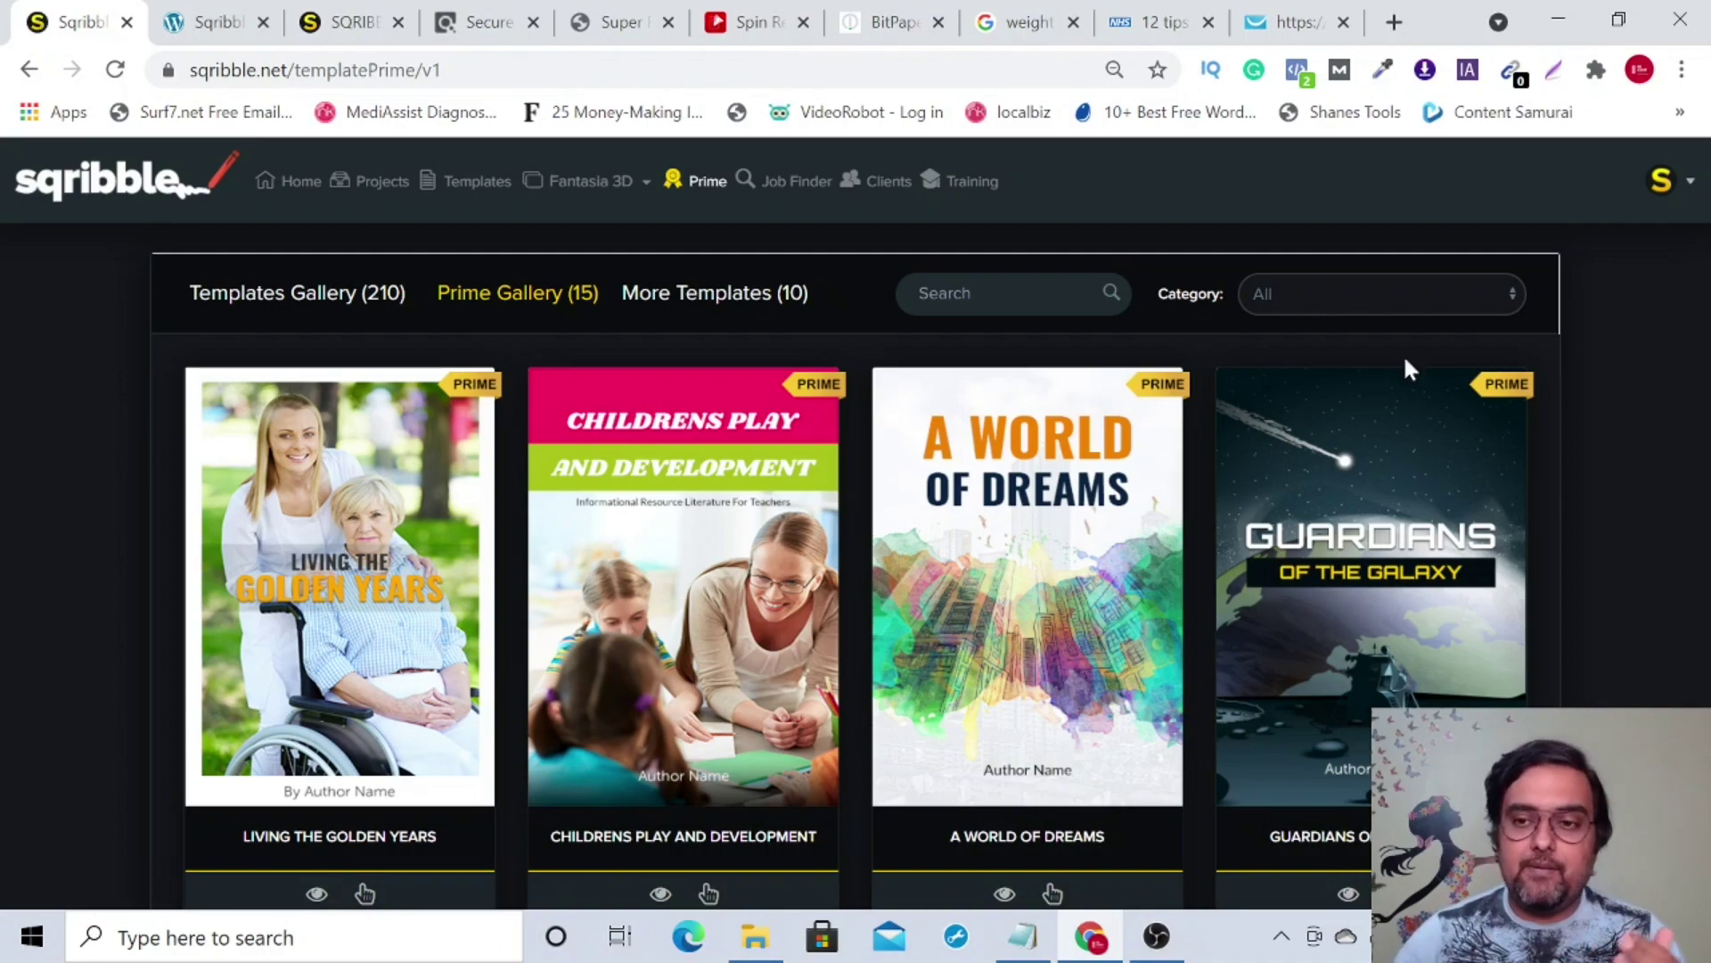
{"action": "scroll", "coordinate": [855, 534], "scroll_direction": "down", "scroll_amount": 15}
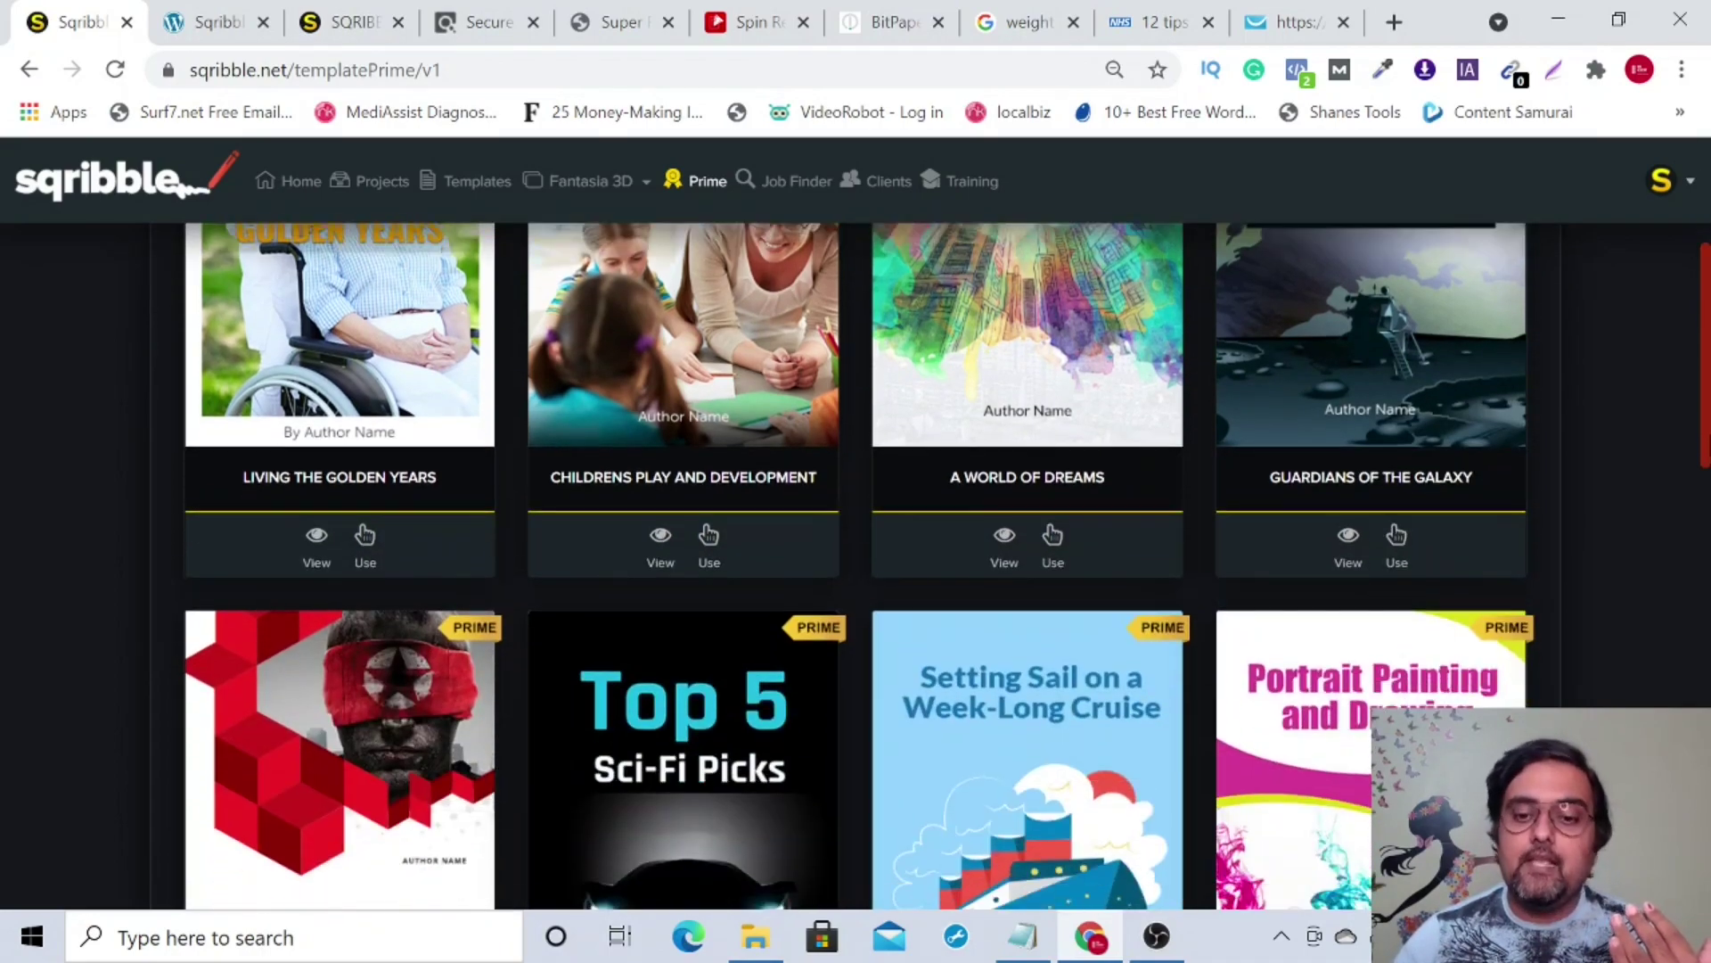
{"action": "scroll", "coordinate": [856, 535], "scroll_direction": "down", "scroll_amount": 5}
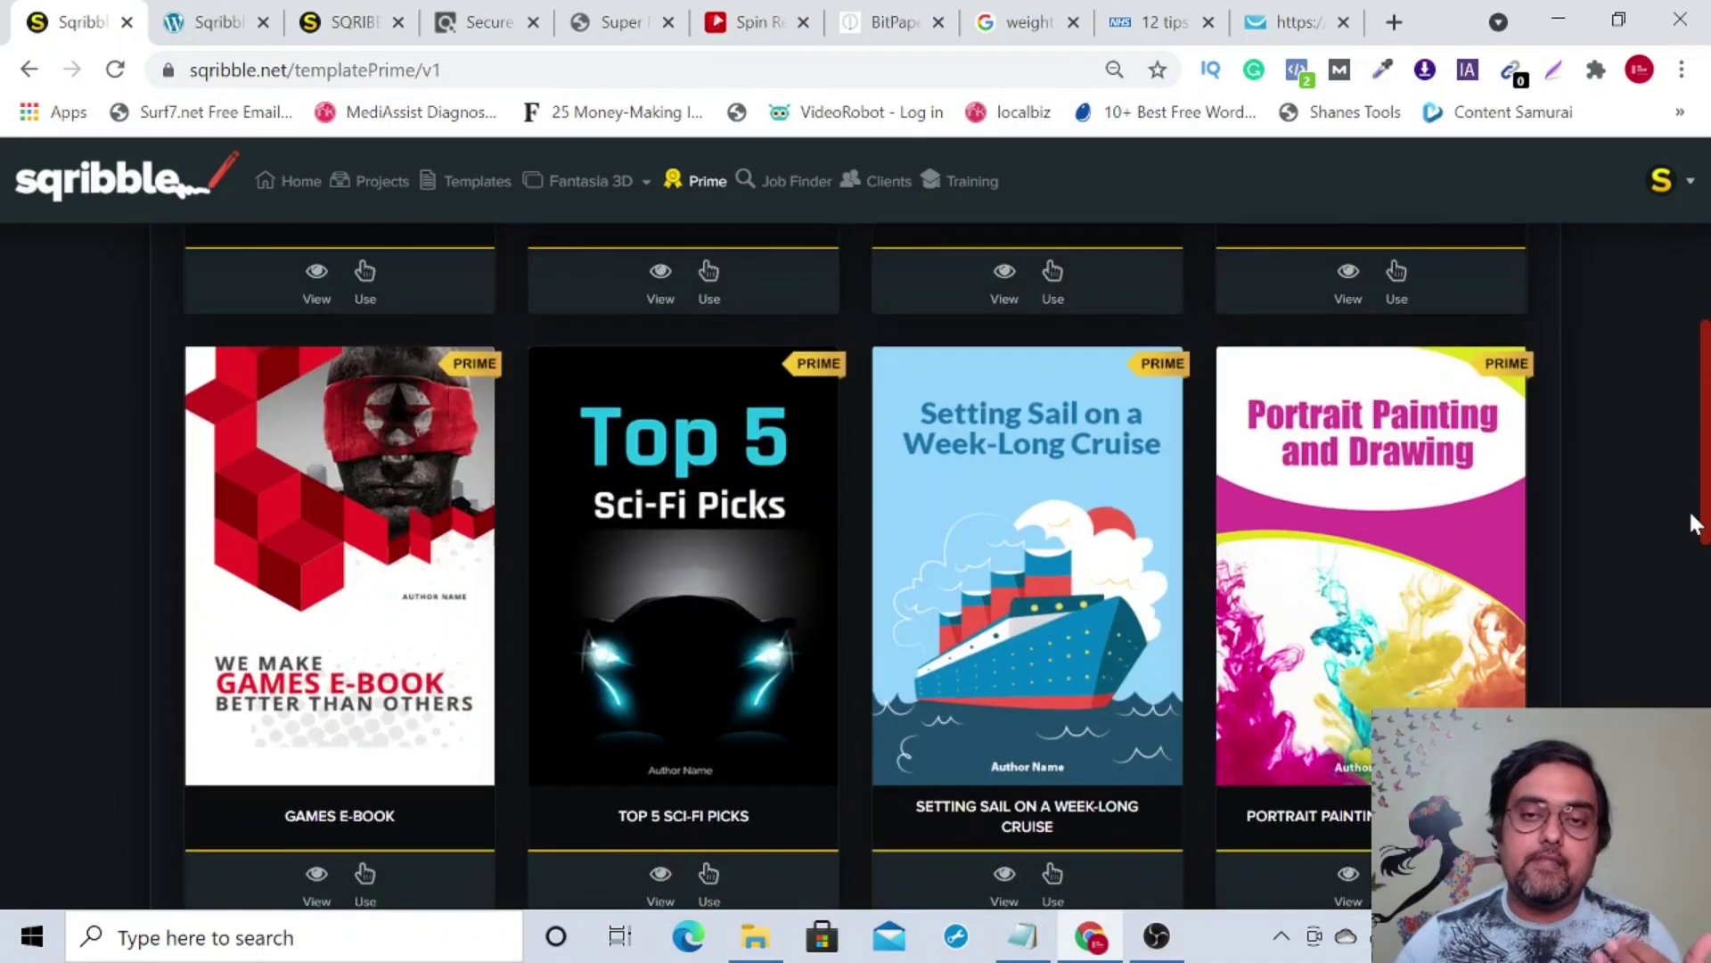
{"action": "scroll", "coordinate": [855, 535], "scroll_direction": "up", "scroll_amount": 20}
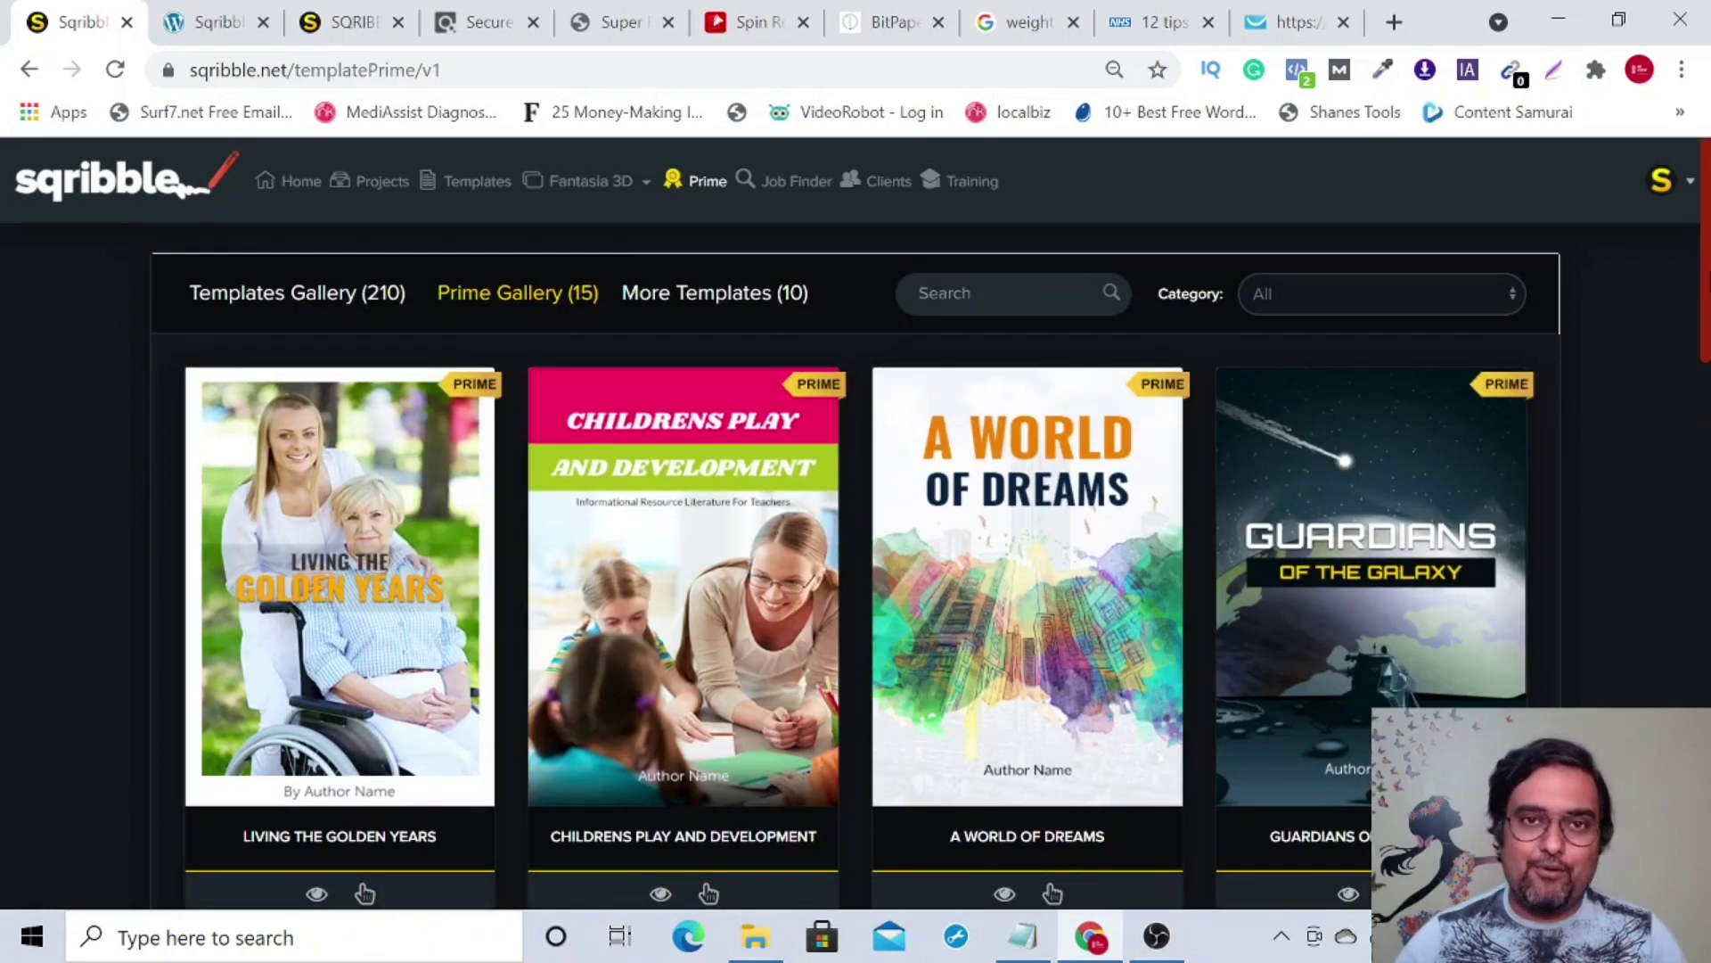
{"action": "left_click", "coordinate": [294, 303]}
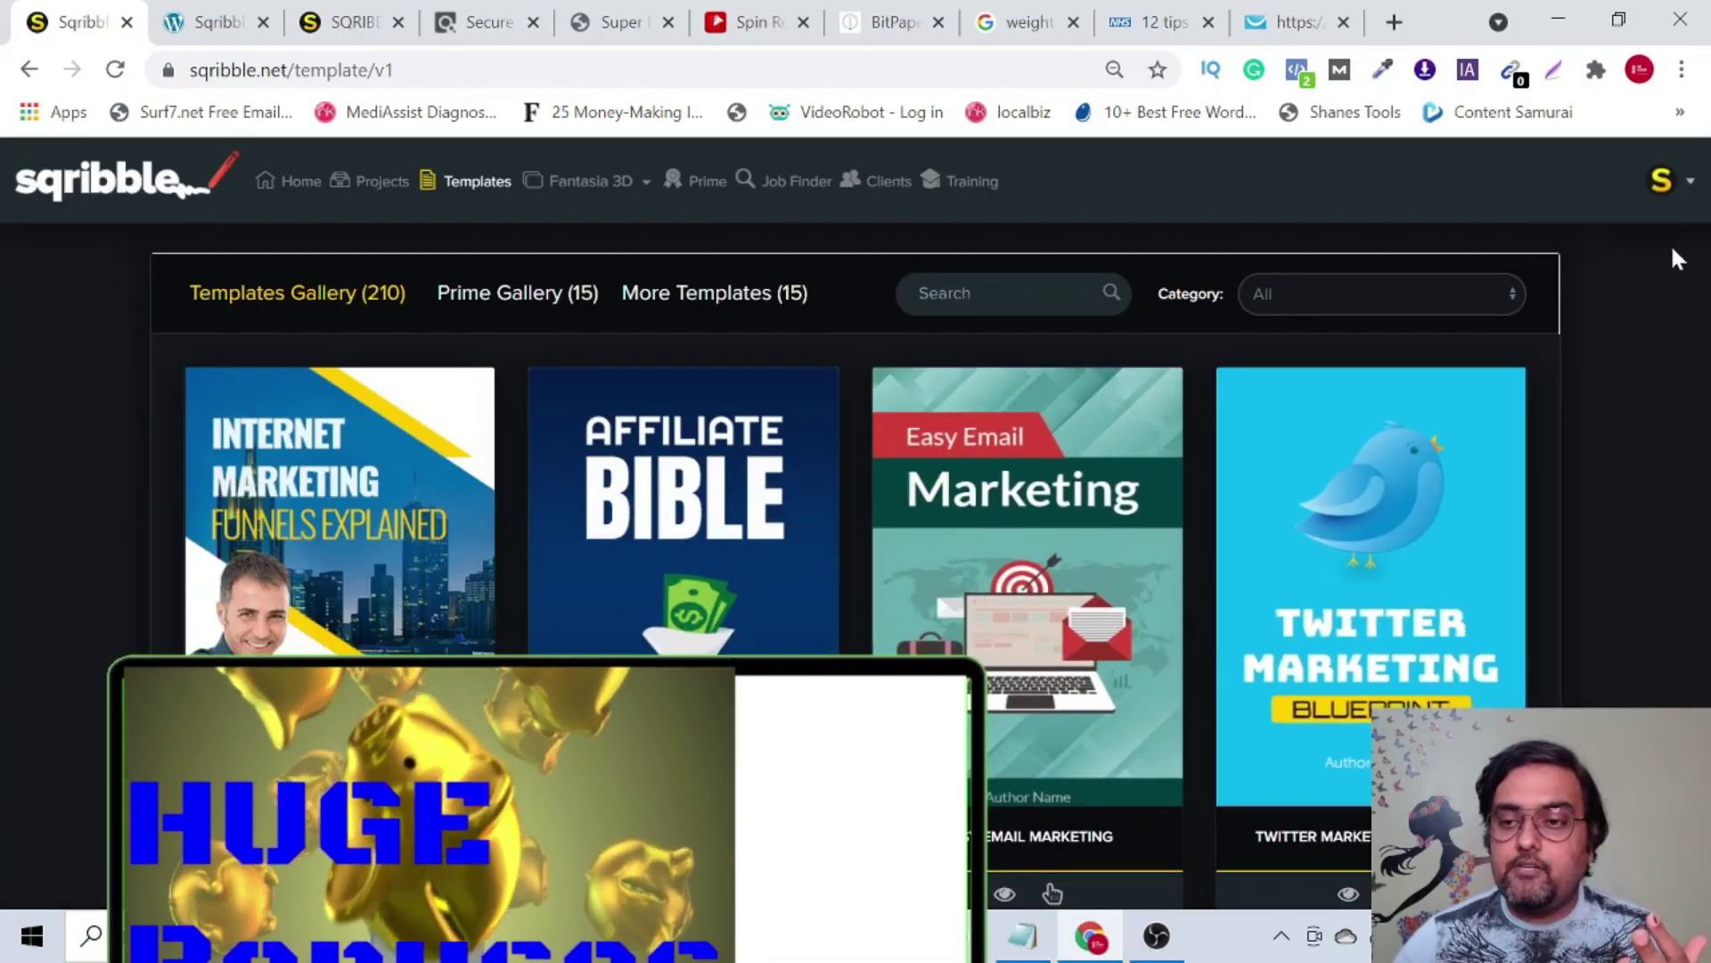
Scroll the Templates Gallery (210) down to The Easy Weight Loss Diet template.
{"action": "left_click_drag", "start_coordinate": [1705, 160], "coordinate": [1705, 236]}
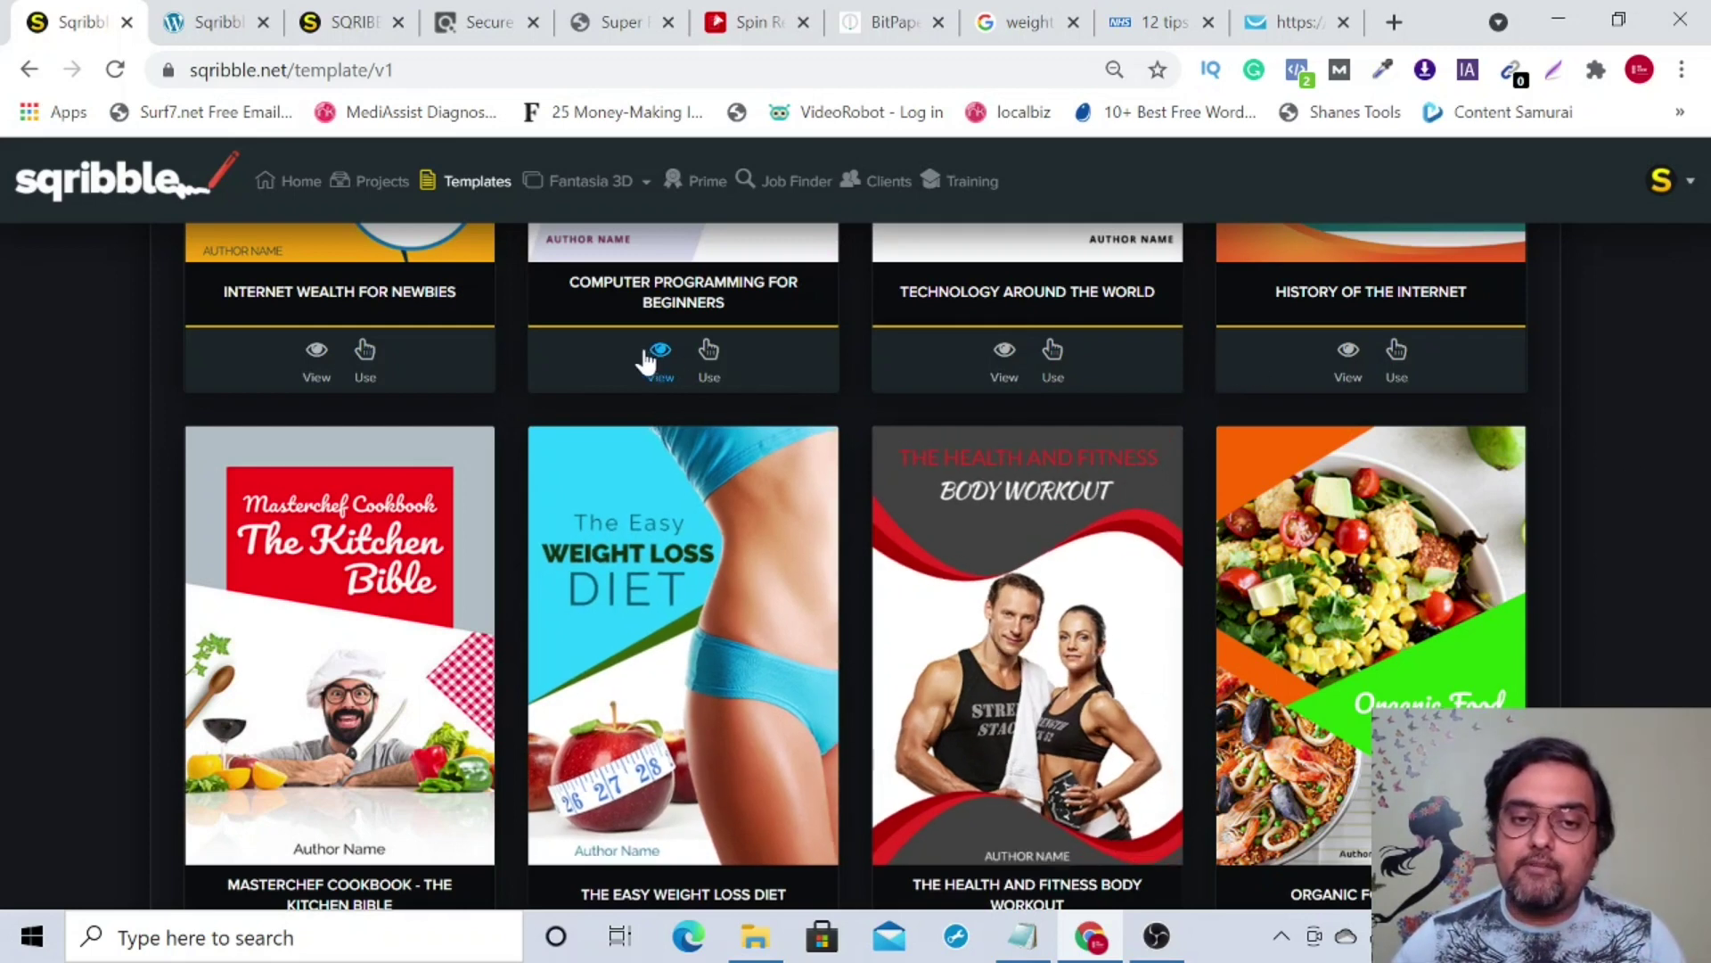
{"action": "left_click", "coordinate": [314, 352]}
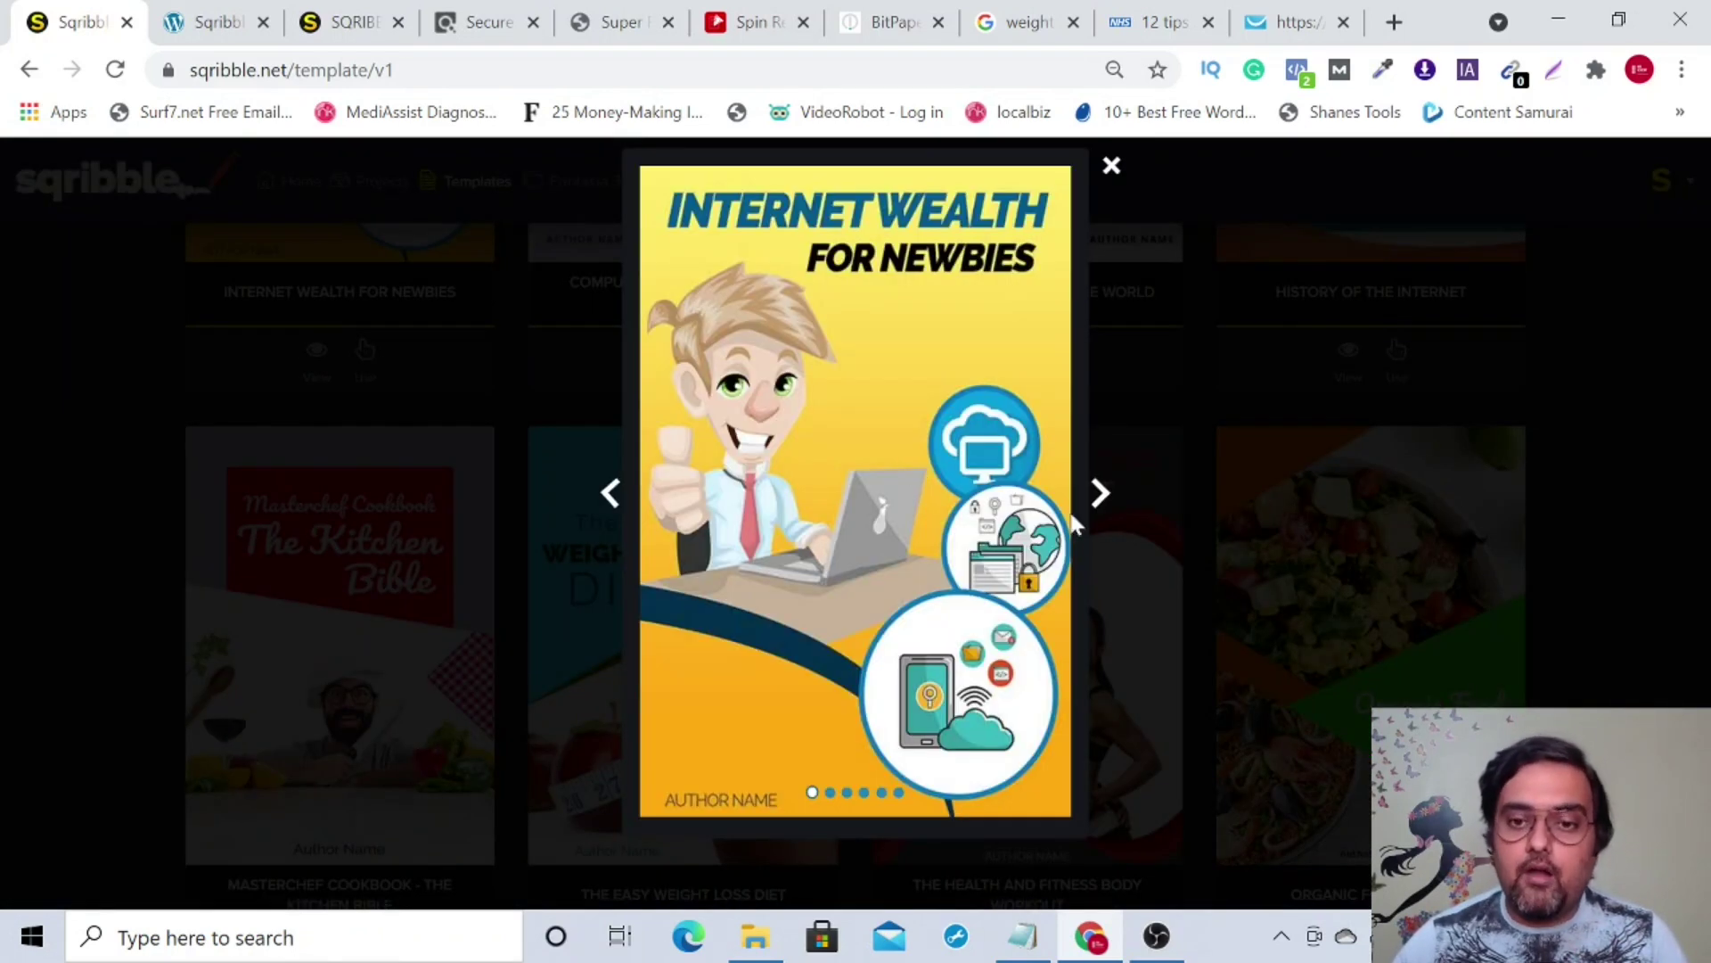
{"action": "left_click", "coordinate": [1100, 493]}
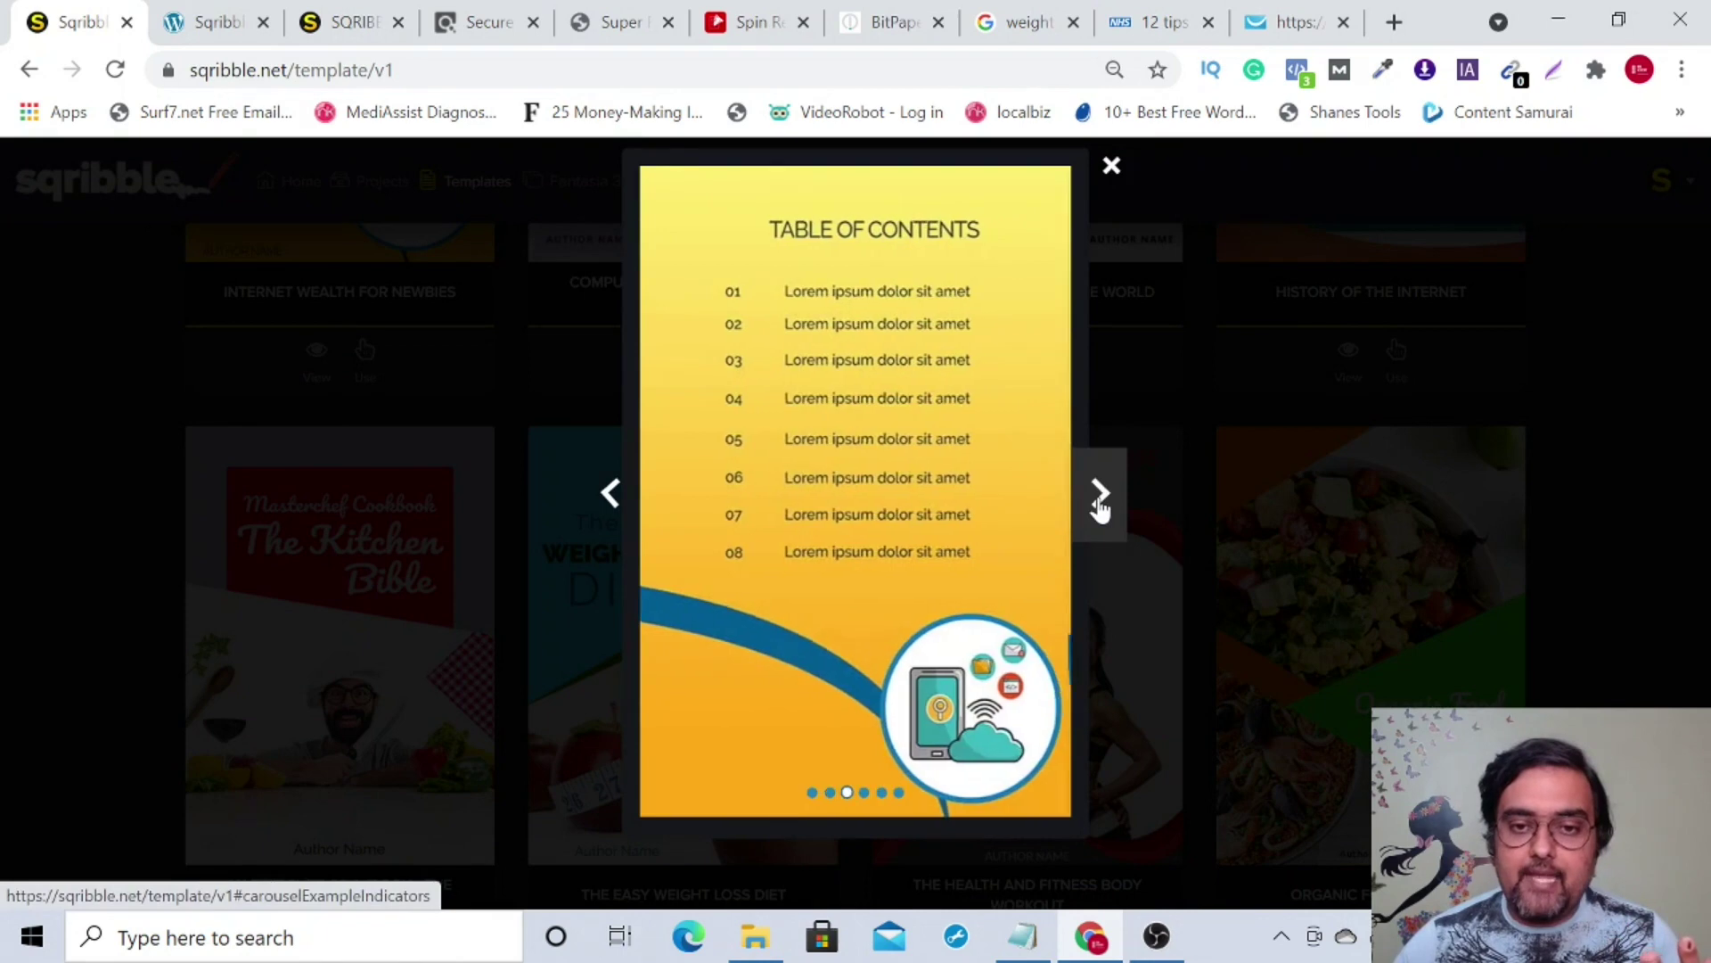
{"action": "left_click", "coordinate": [1100, 492]}
{"action": "left_click", "coordinate": [1100, 493]}
{"action": "left_click", "coordinate": [1100, 493]}
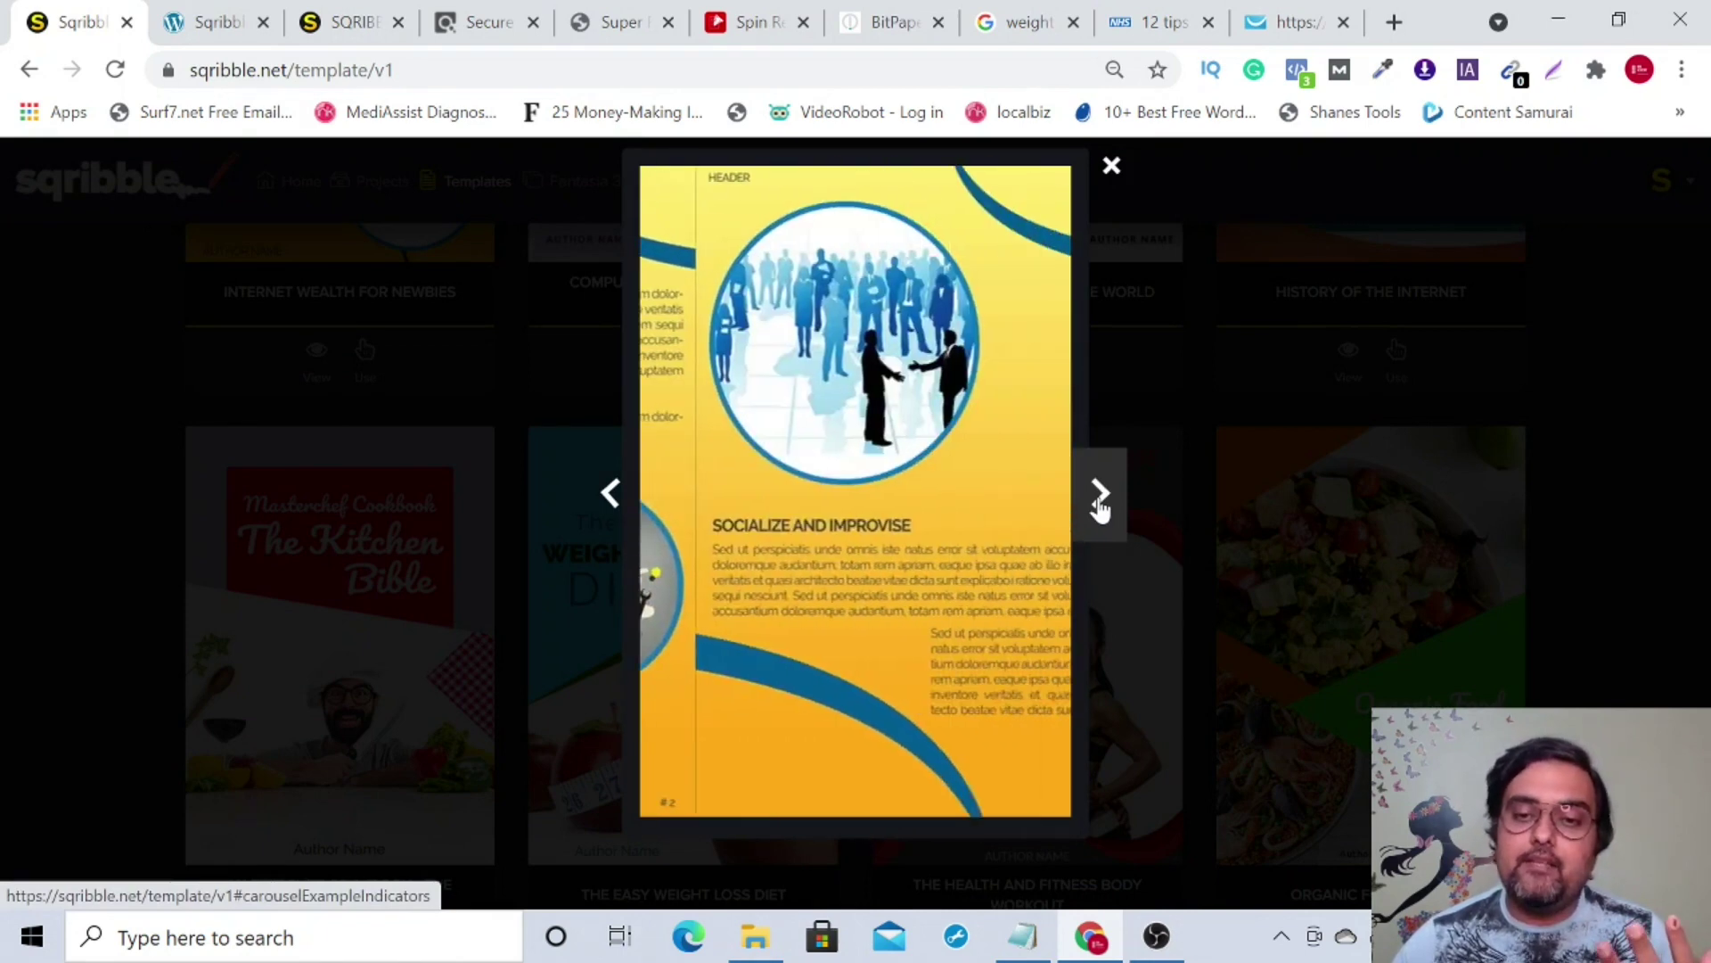
{"action": "left_click", "coordinate": [1112, 170]}
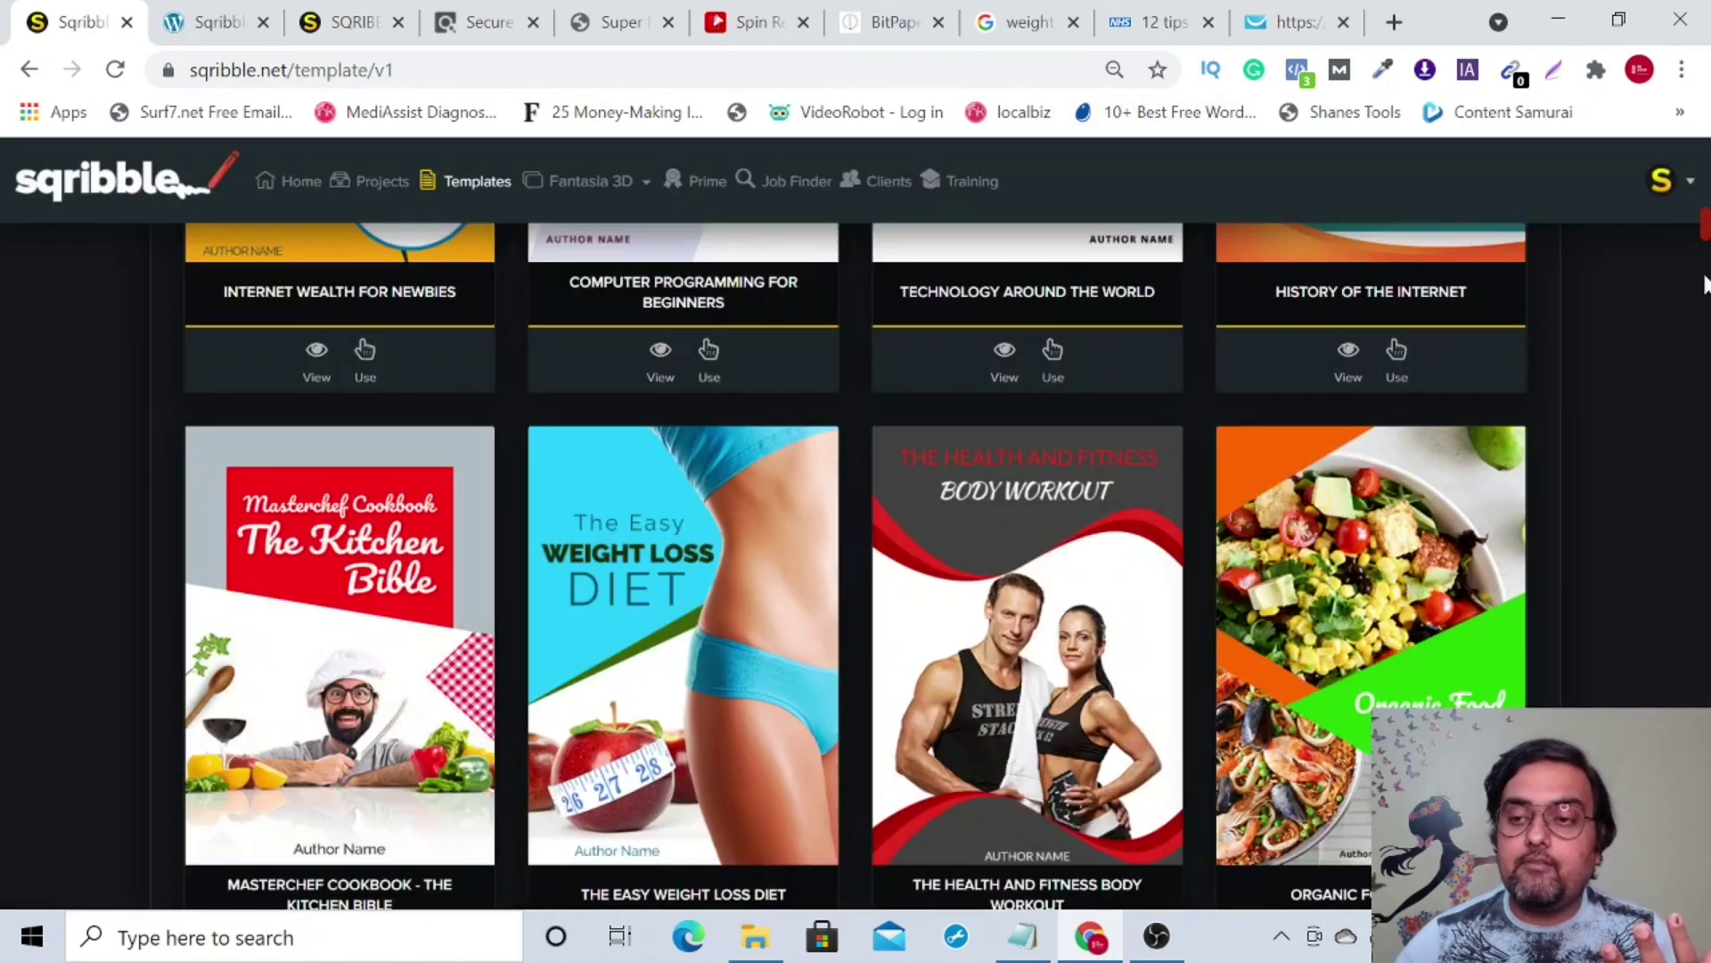
{"action": "scroll", "coordinate": [1705, 241], "scroll_direction": "down", "scroll_amount": 1}
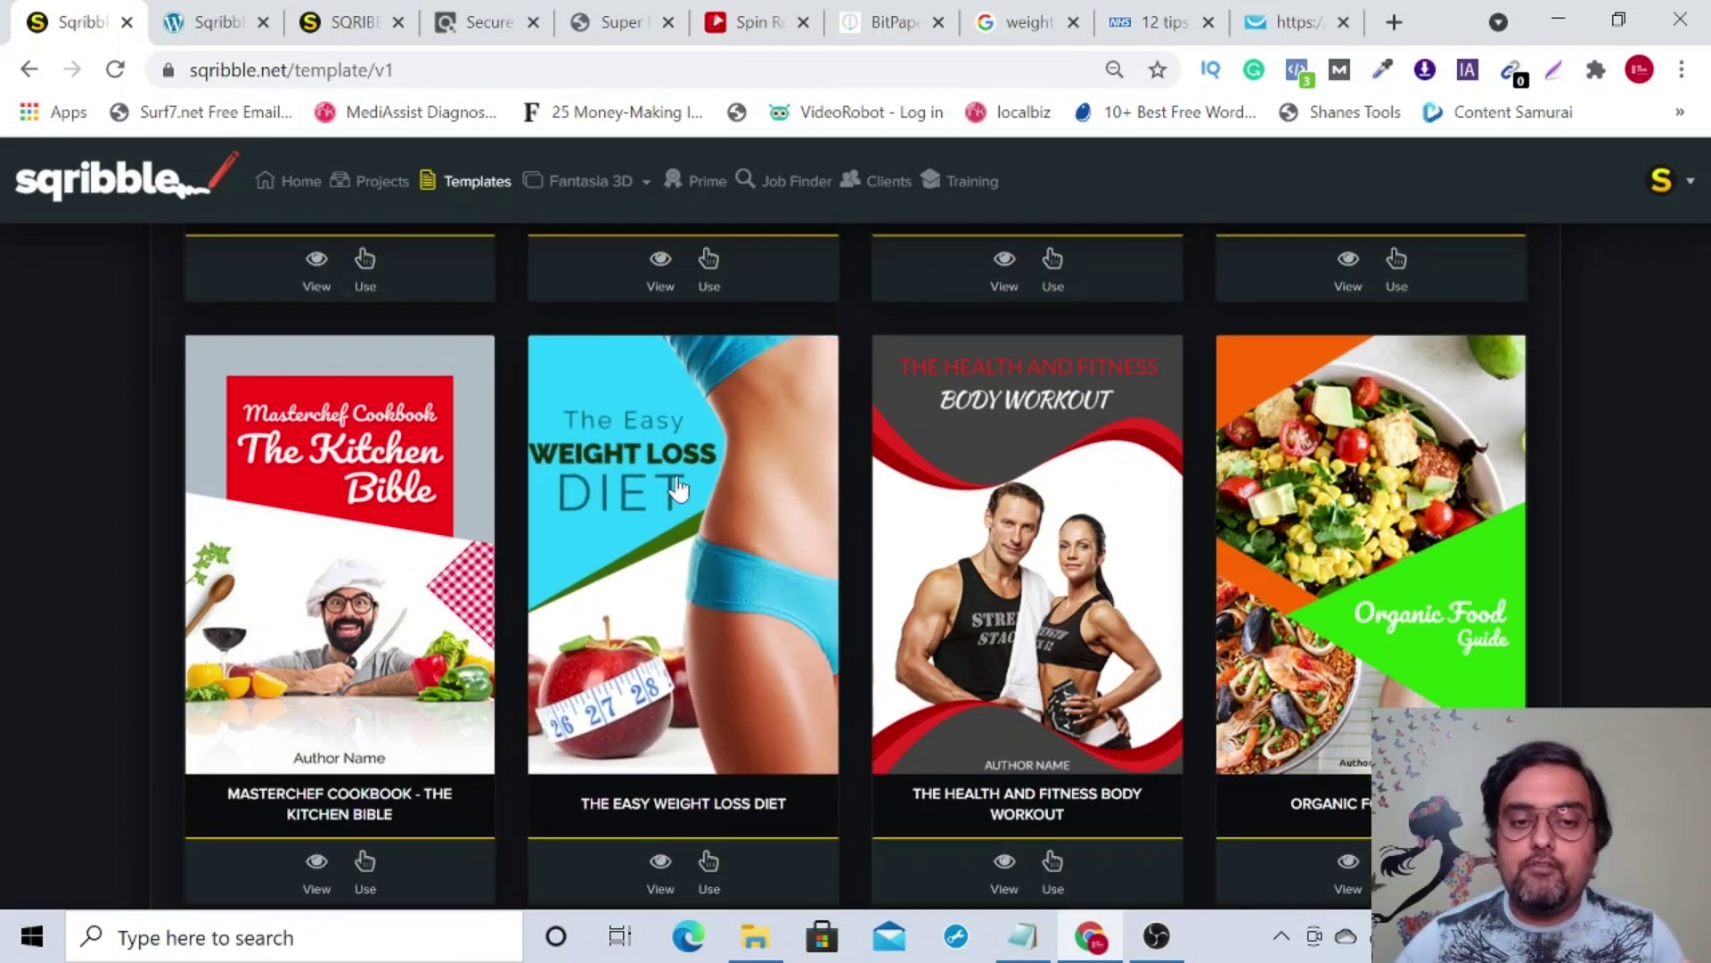
Create a new ebook named 'nkracademy test' from The Easy Weight Loss Diet template.
{"action": "left_click", "coordinate": [708, 862]}
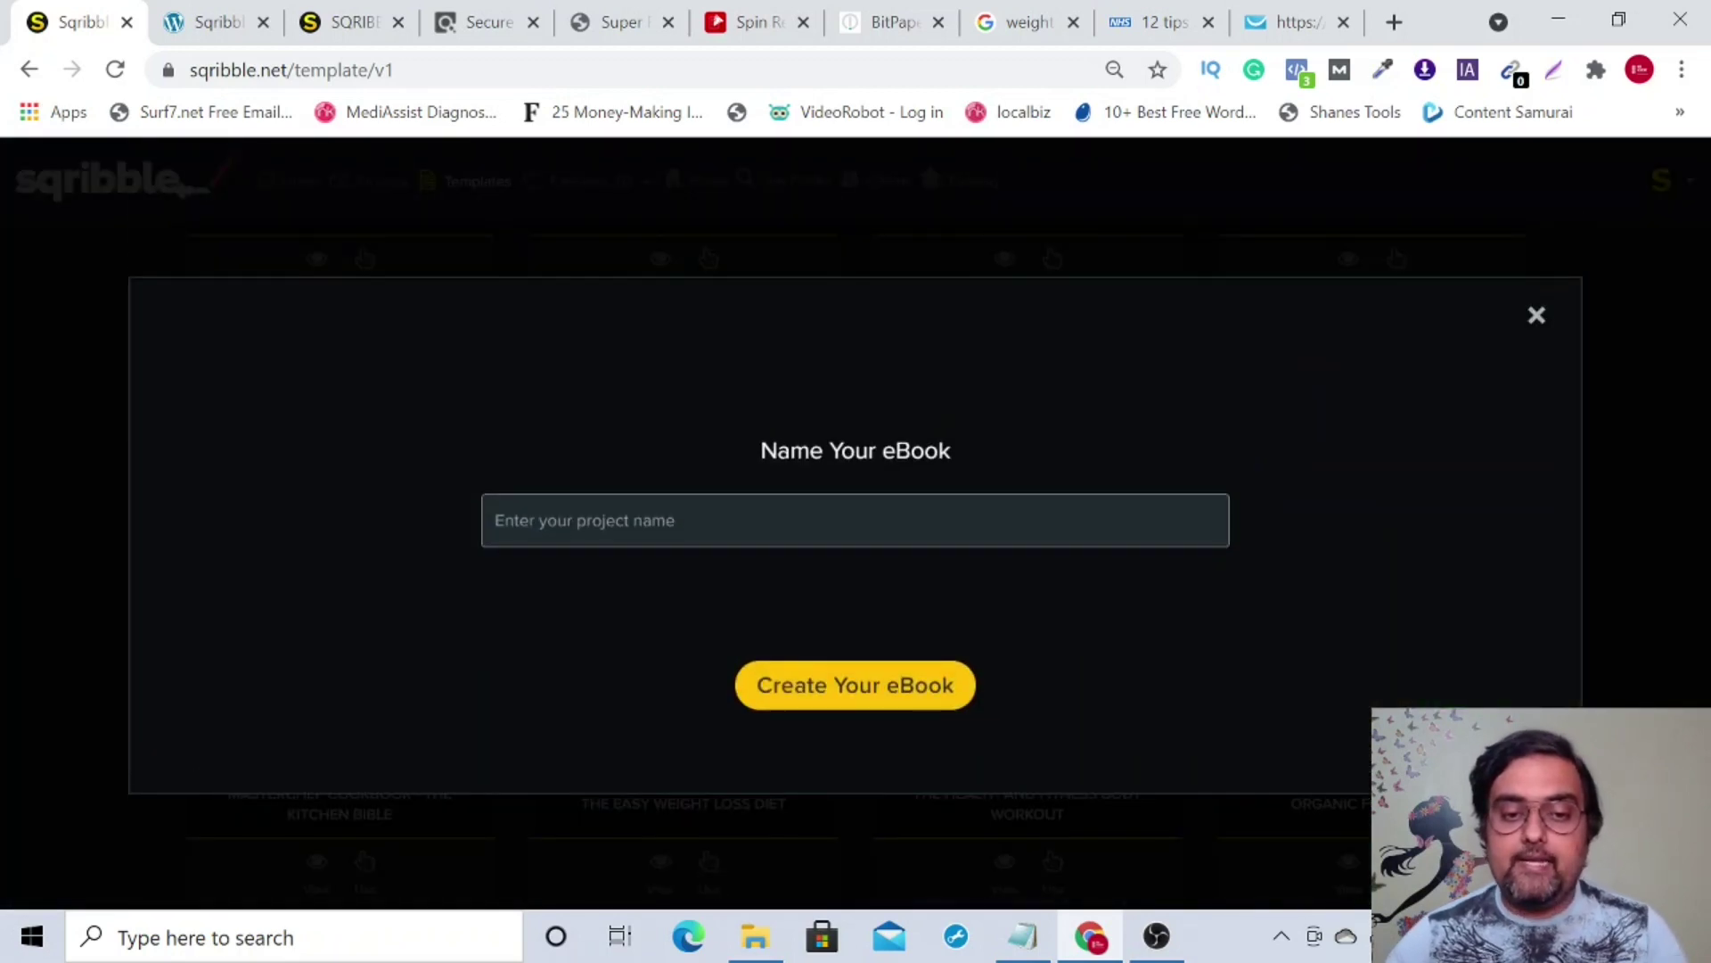
{"action": "left_click", "coordinate": [677, 521]}
{"action": "type", "text": "nkra"}
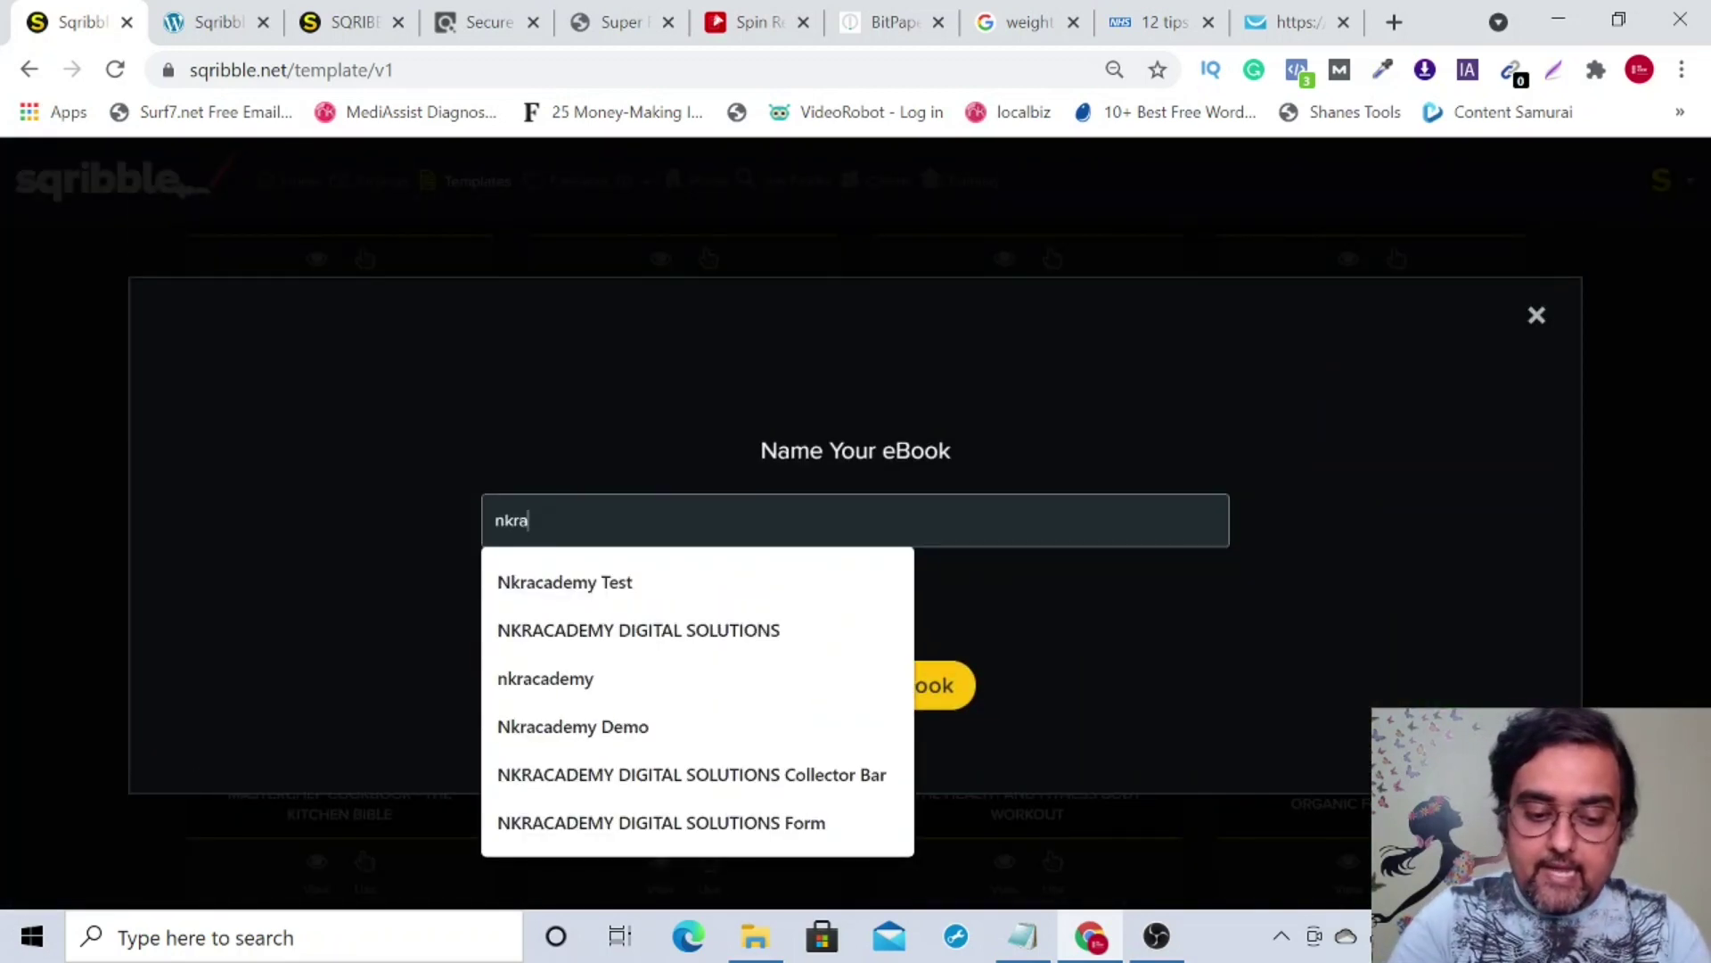
{"action": "type", "text": "cademy test"}
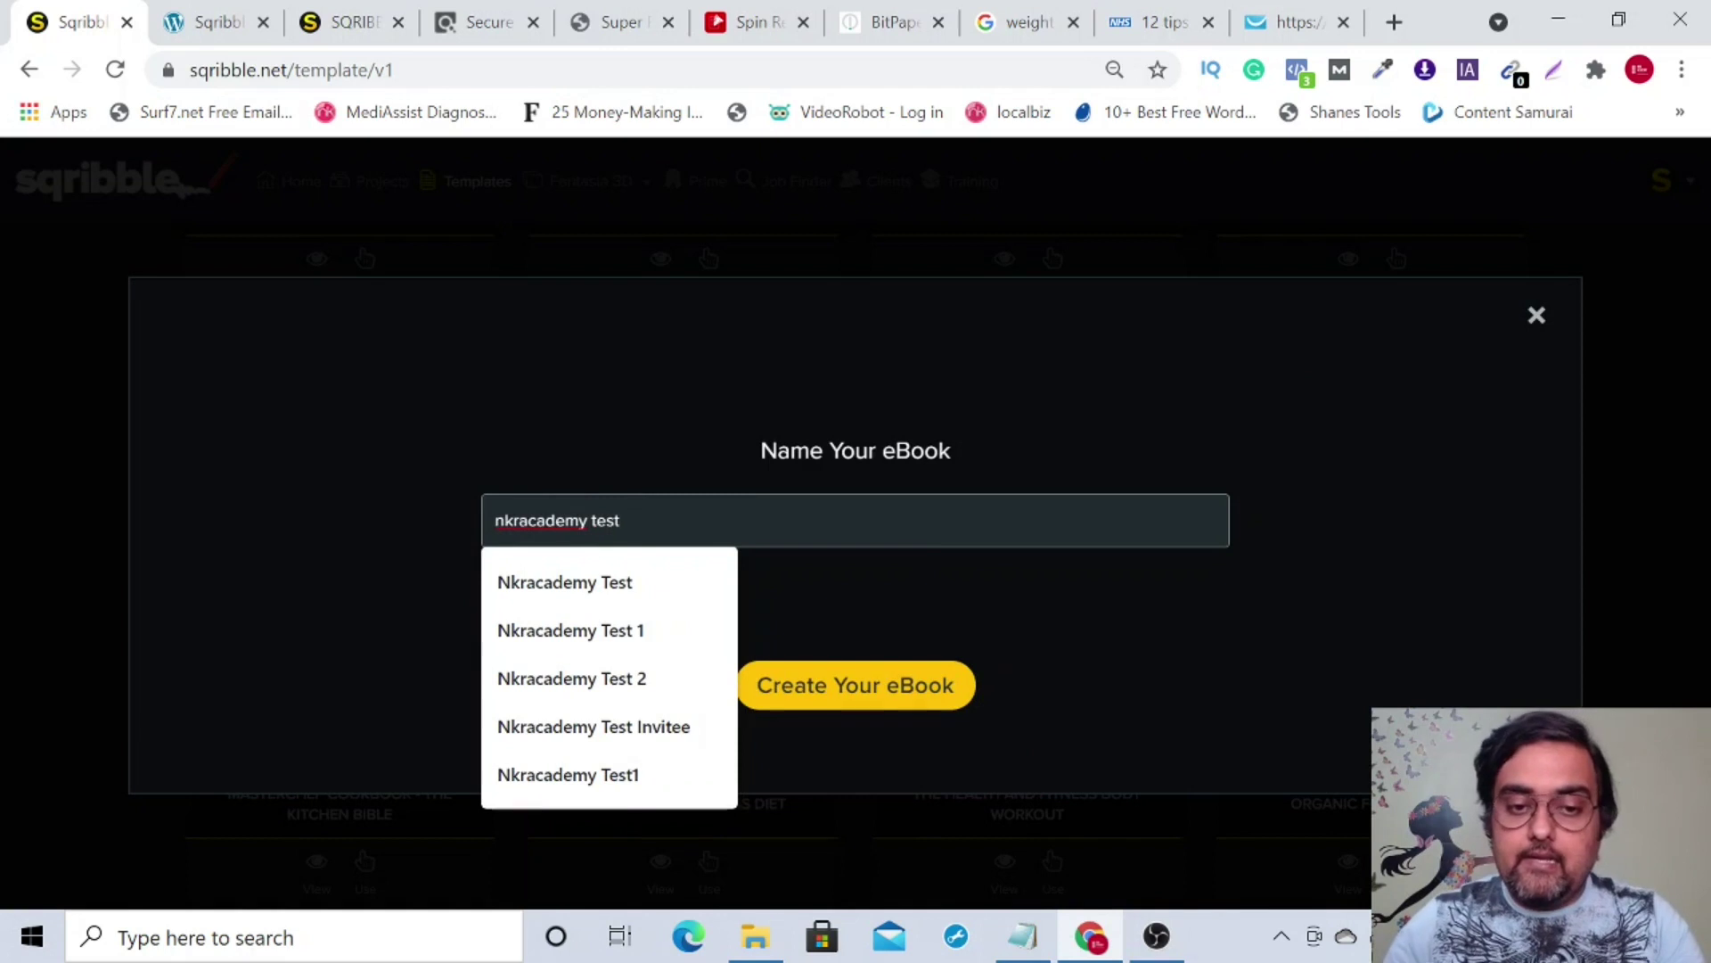
{"action": "left_click", "coordinate": [853, 688]}
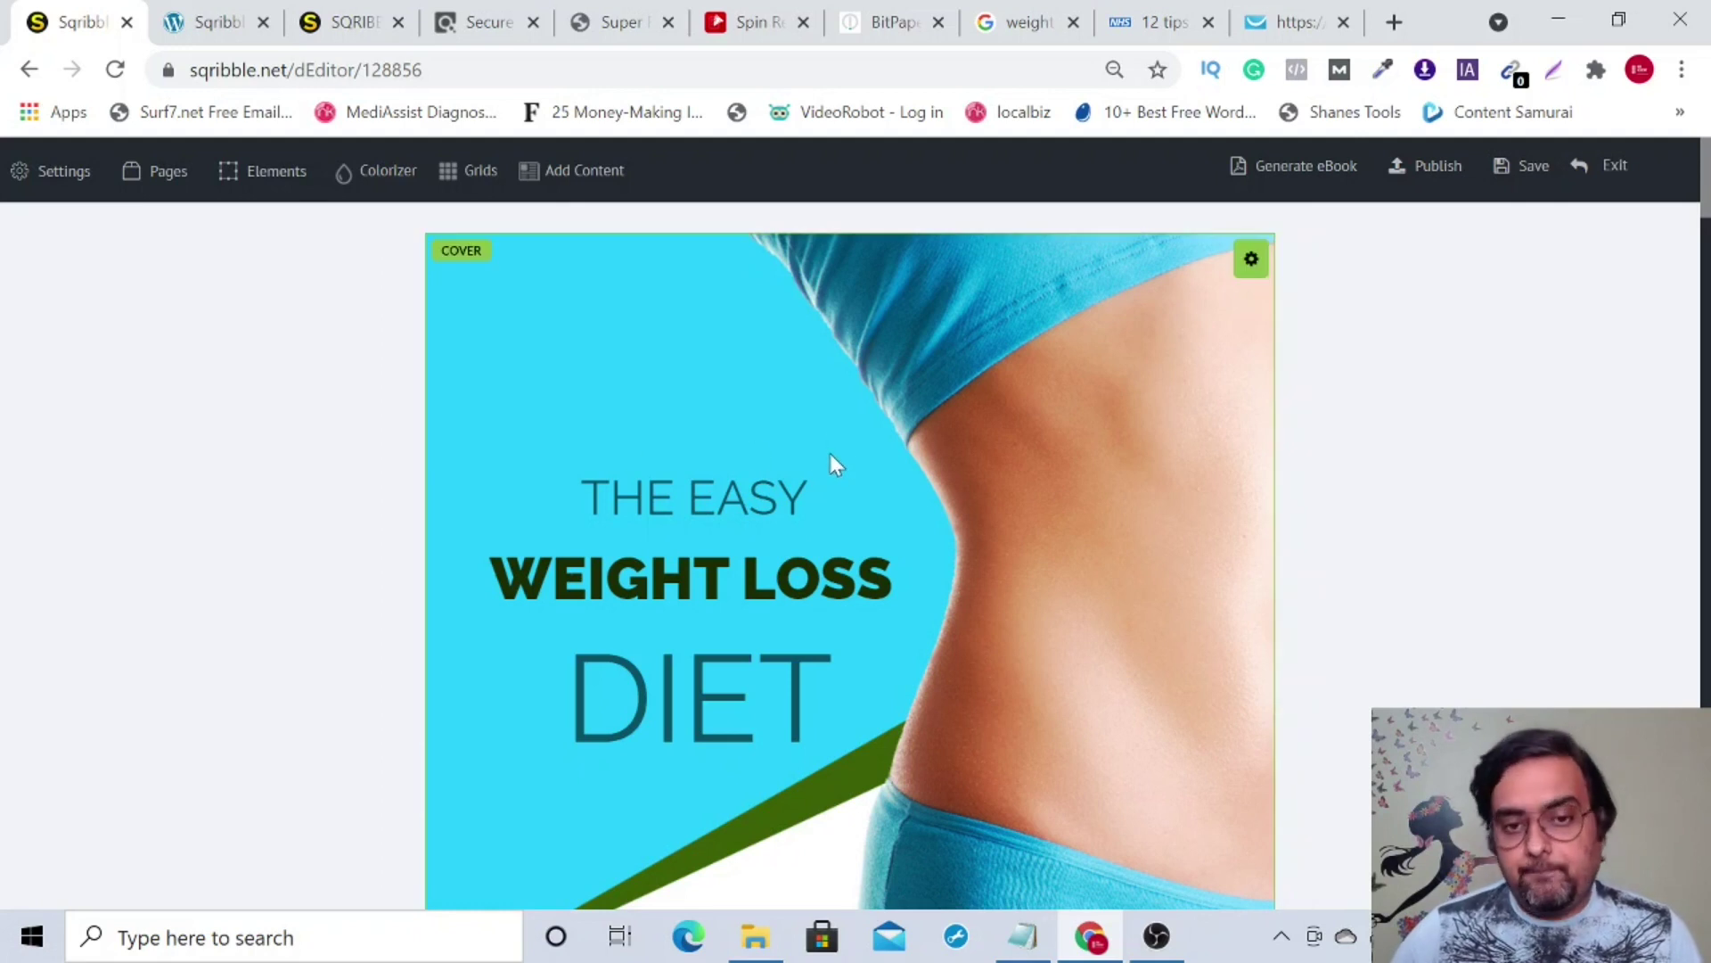
{"action": "left_click", "coordinate": [763, 486]}
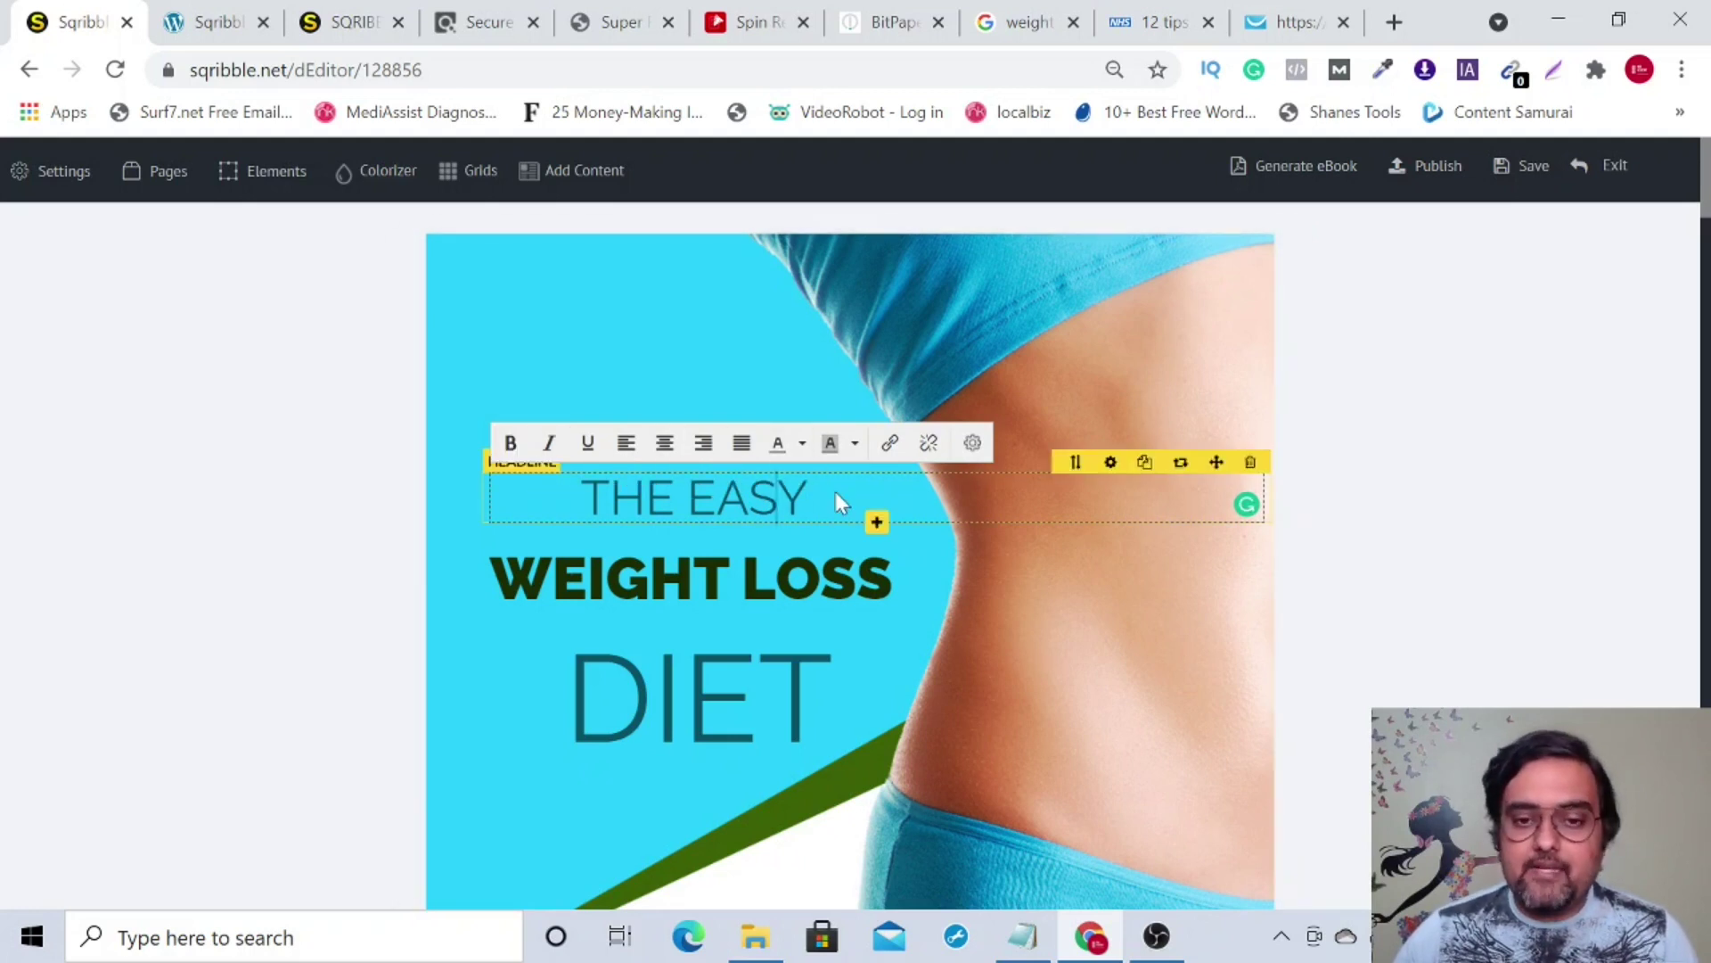
{"action": "left_click", "coordinate": [1112, 463]}
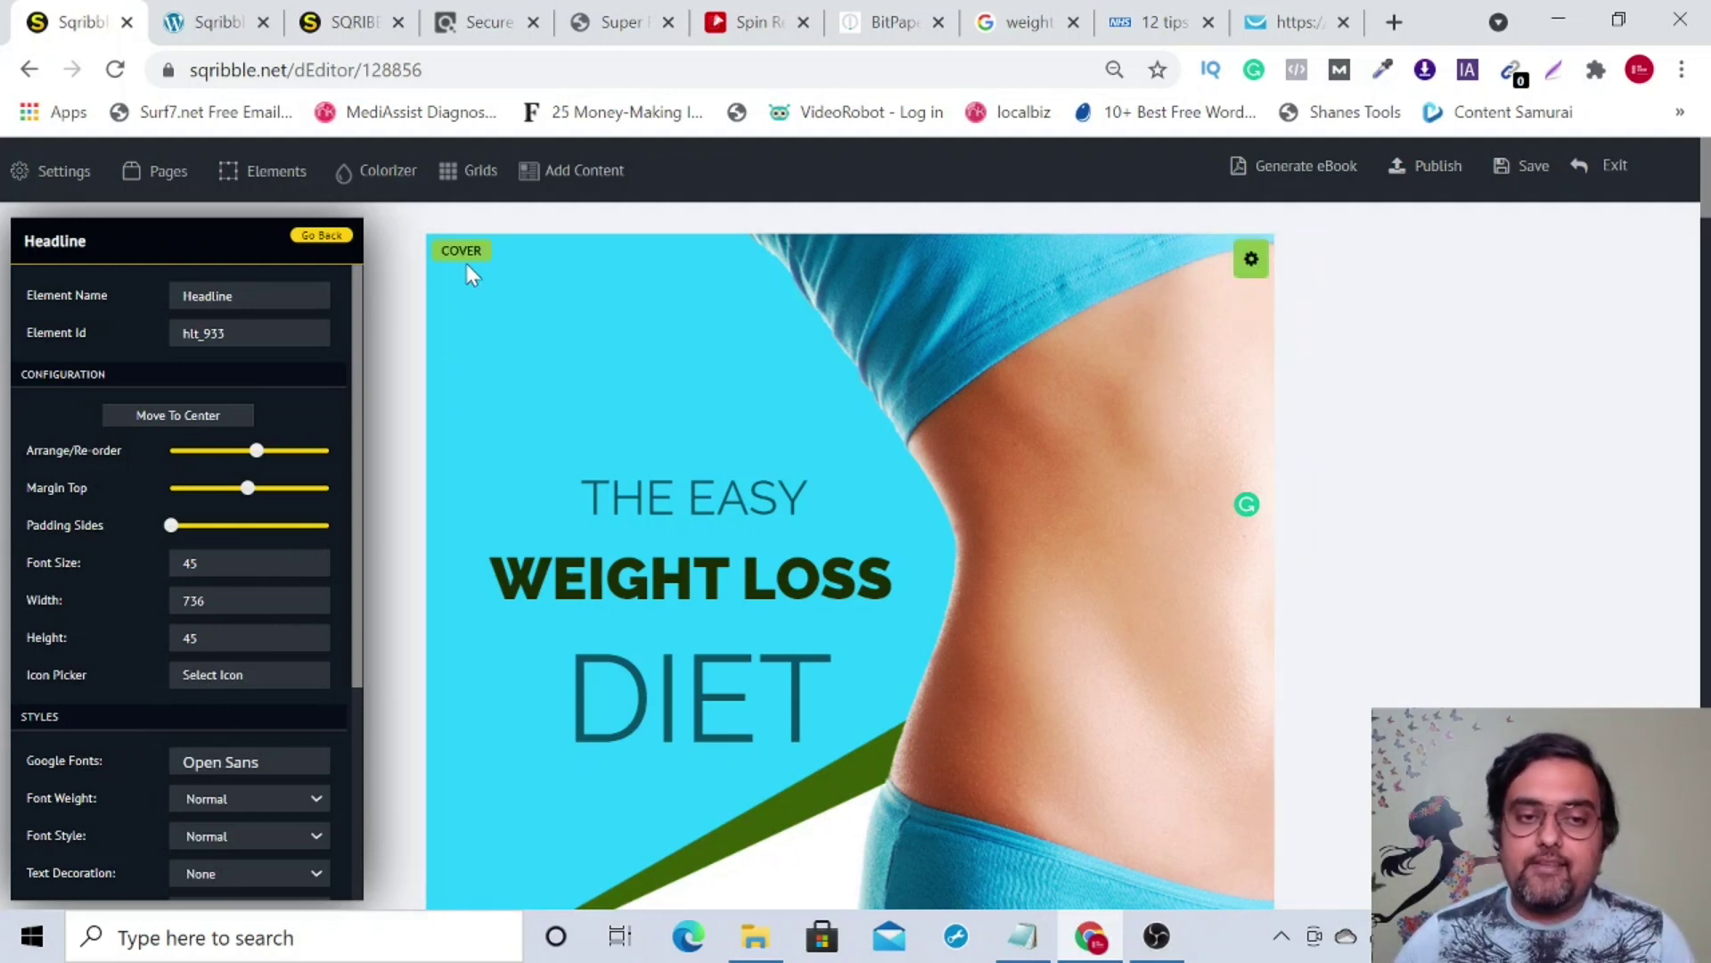
{"action": "left_click", "coordinate": [332, 237]}
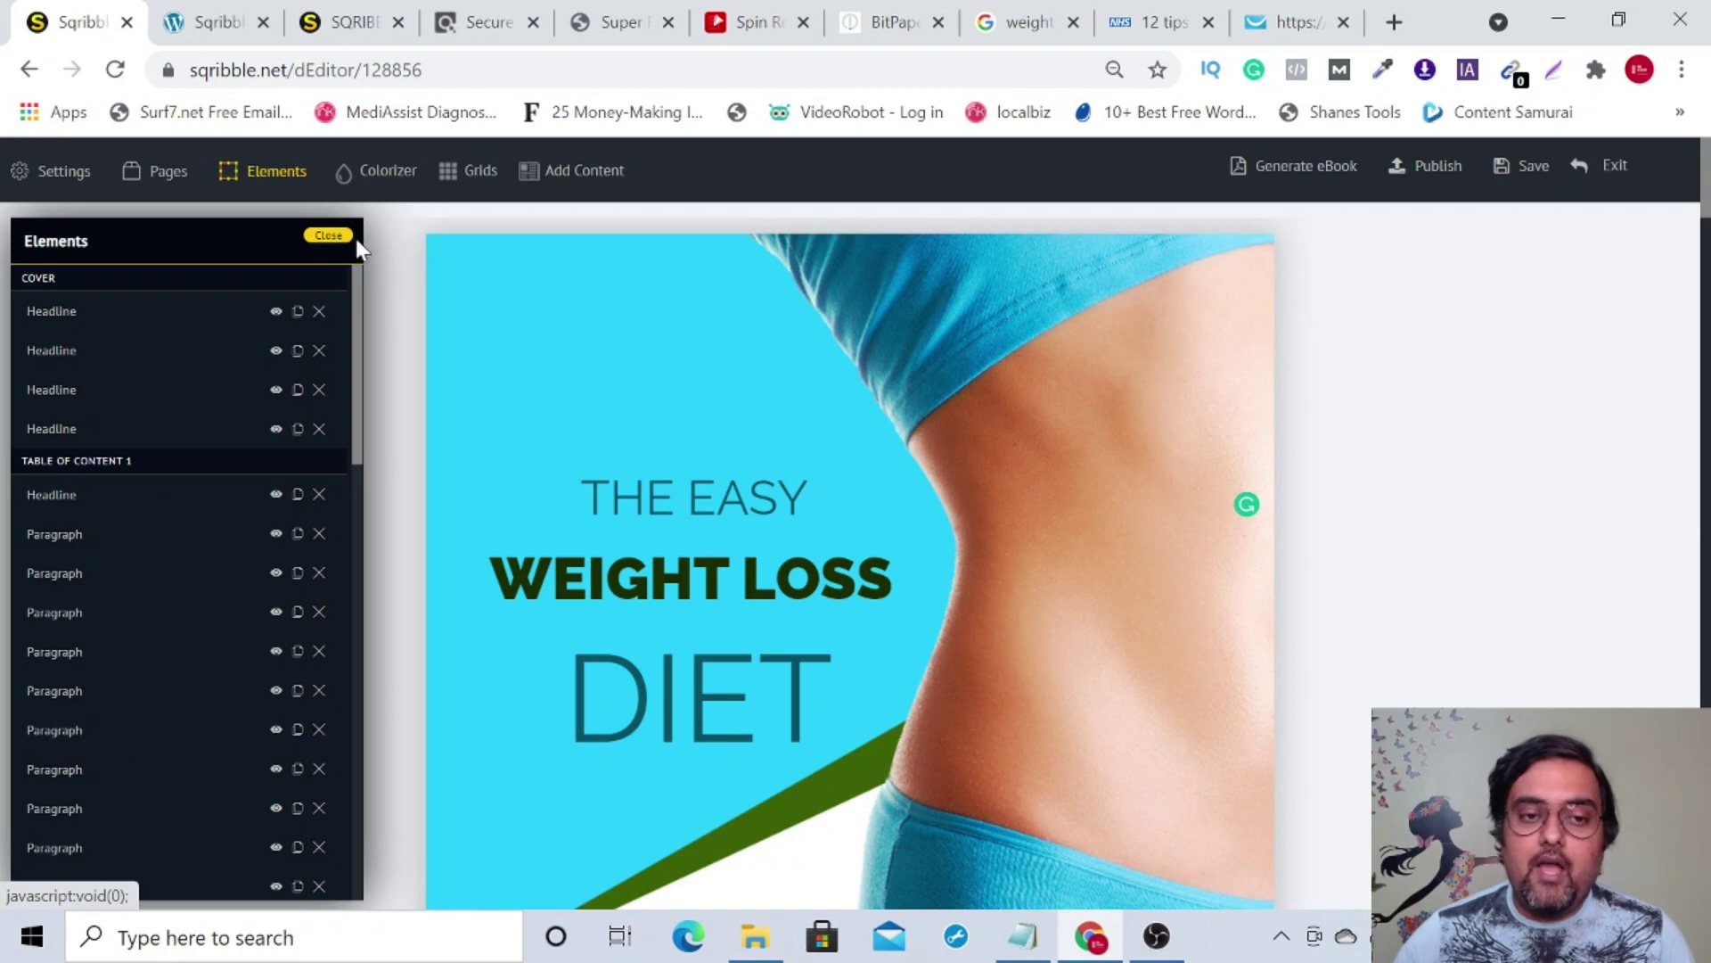
{"action": "left_click", "coordinate": [330, 236]}
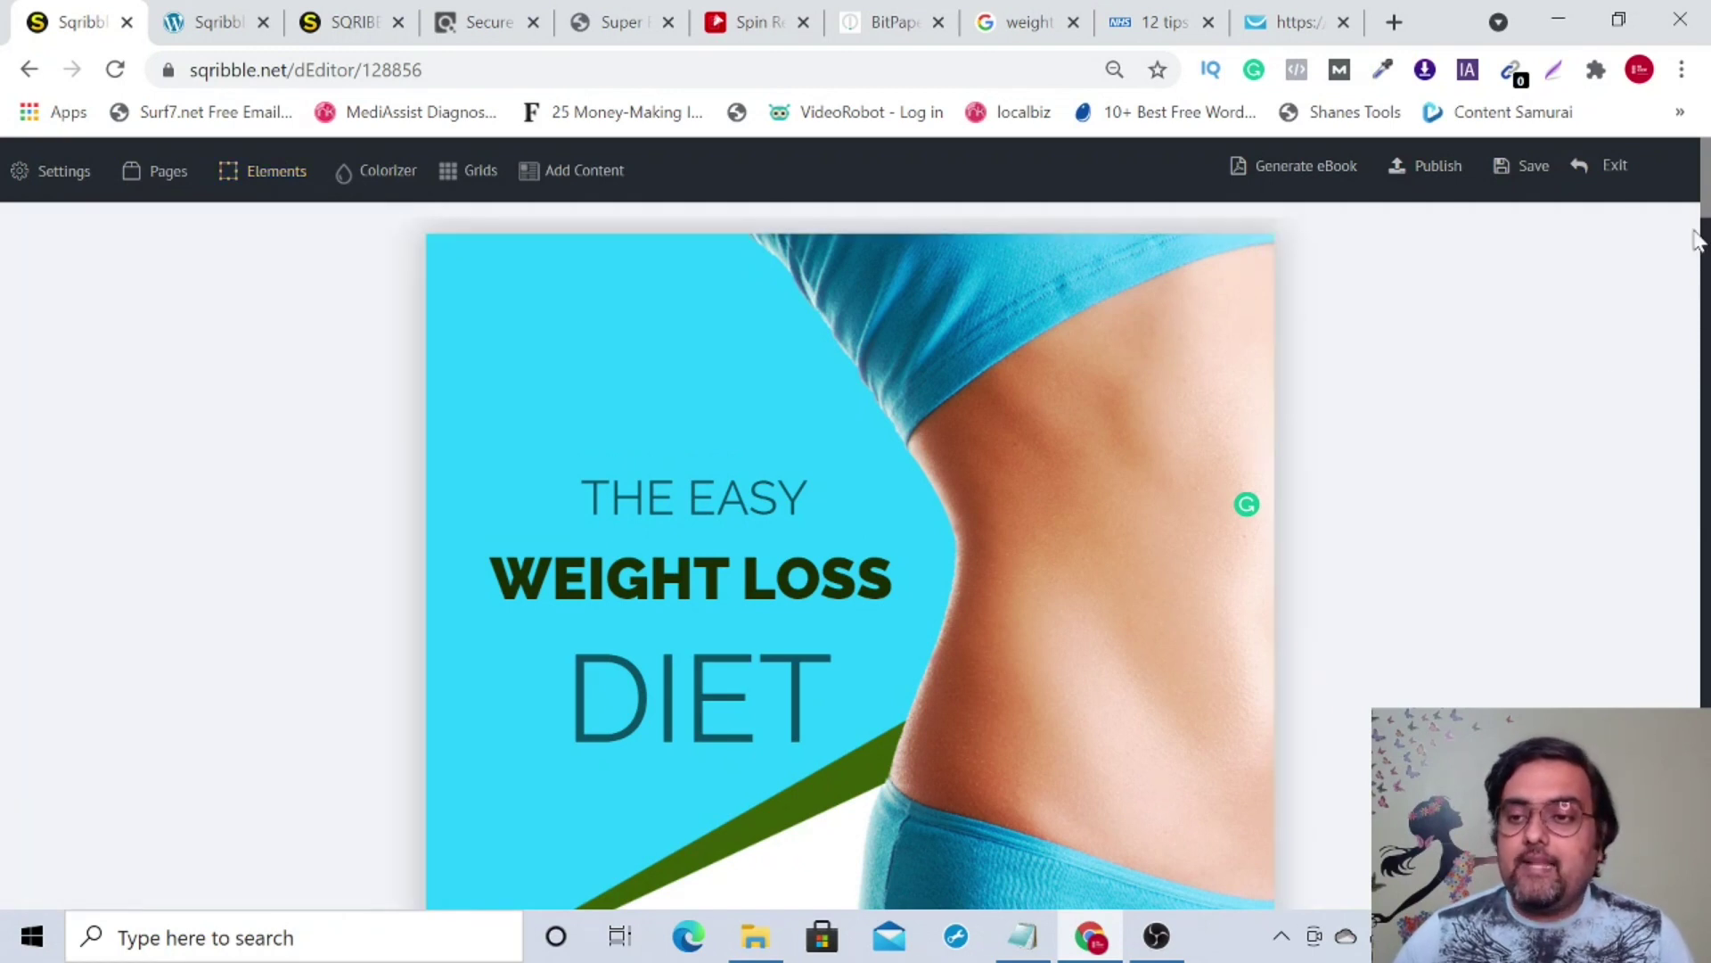
{"action": "scroll", "coordinate": [1704, 203], "scroll_direction": "down", "scroll_amount": 3}
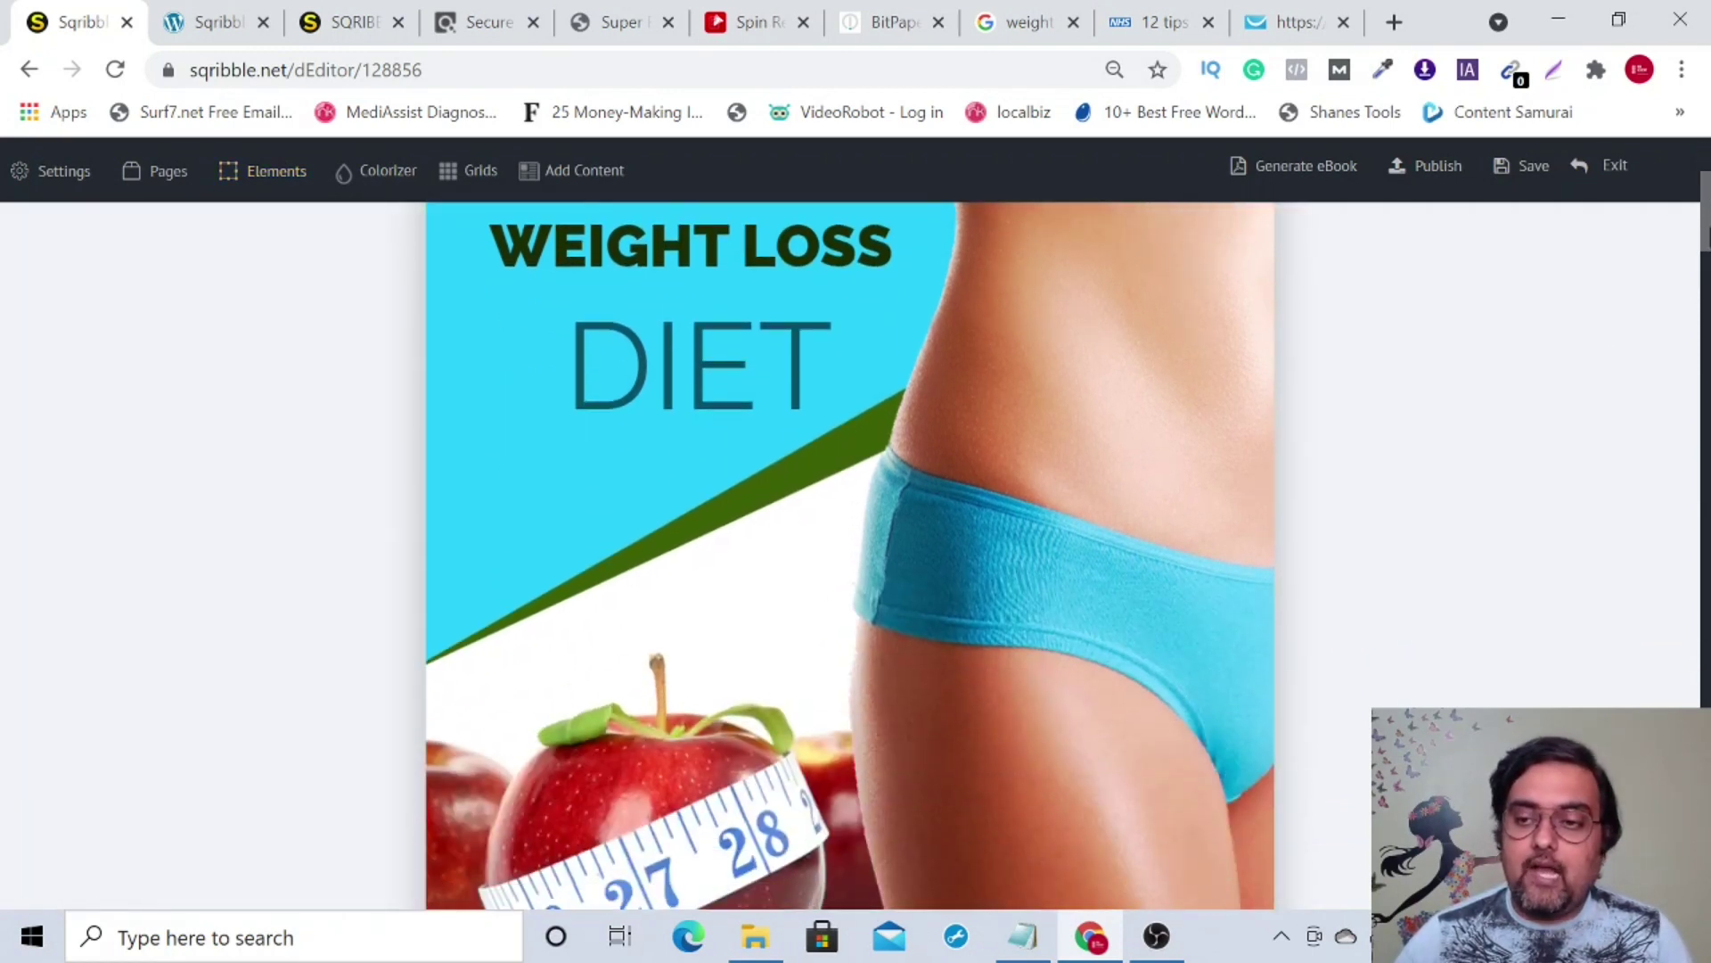
{"action": "scroll", "coordinate": [680, 545], "scroll_direction": "down", "scroll_amount": 5}
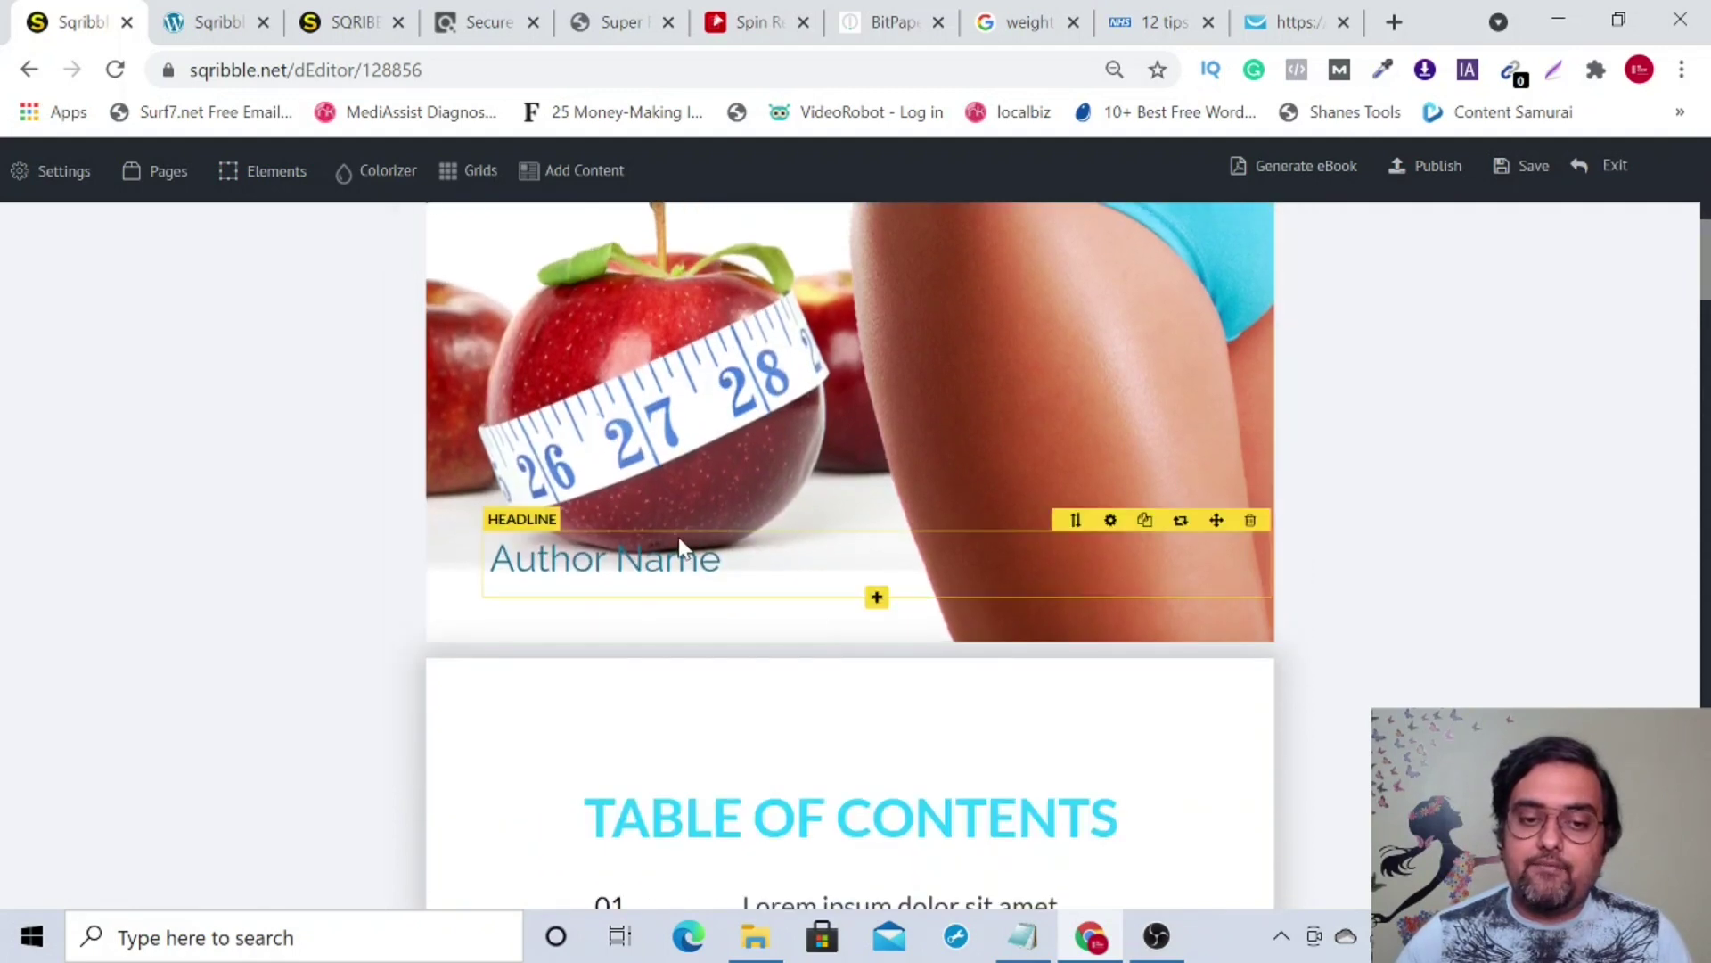
Move the Author Name block slightly down-left and replace it with the author's name in bold.
{"action": "left_click", "coordinate": [939, 542]}
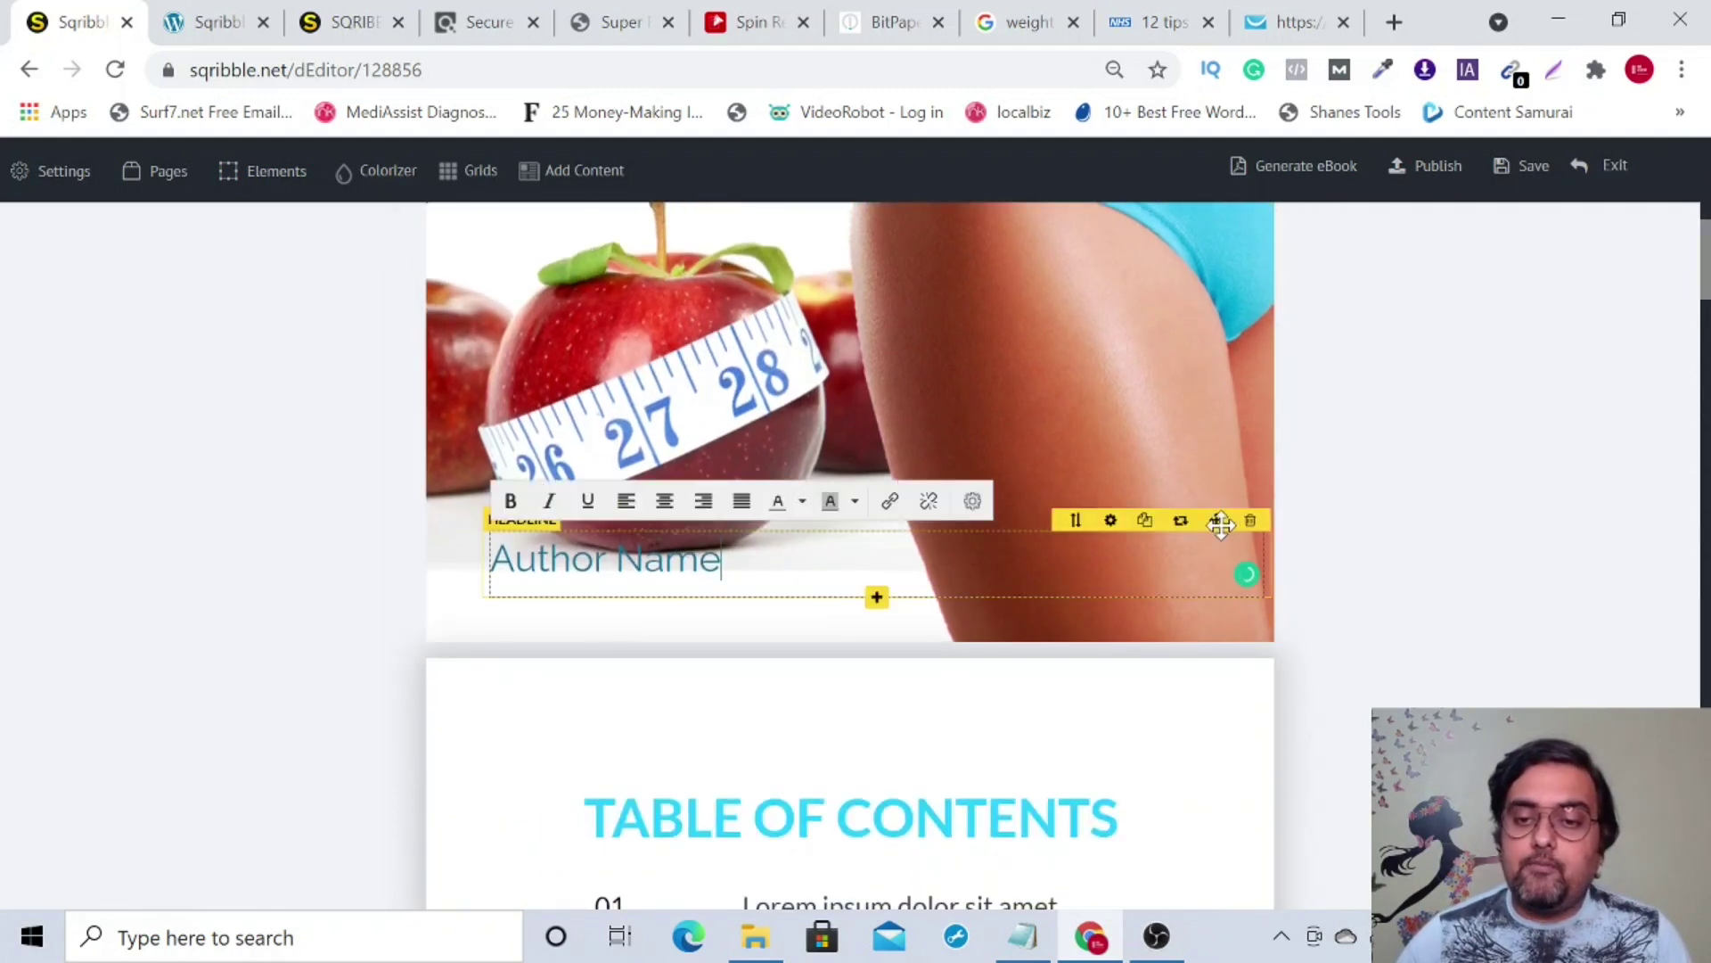
{"action": "left_click_drag", "start_coordinate": [1217, 519], "coordinate": [1170, 559]}
{"action": "left_click", "coordinate": [675, 604]}
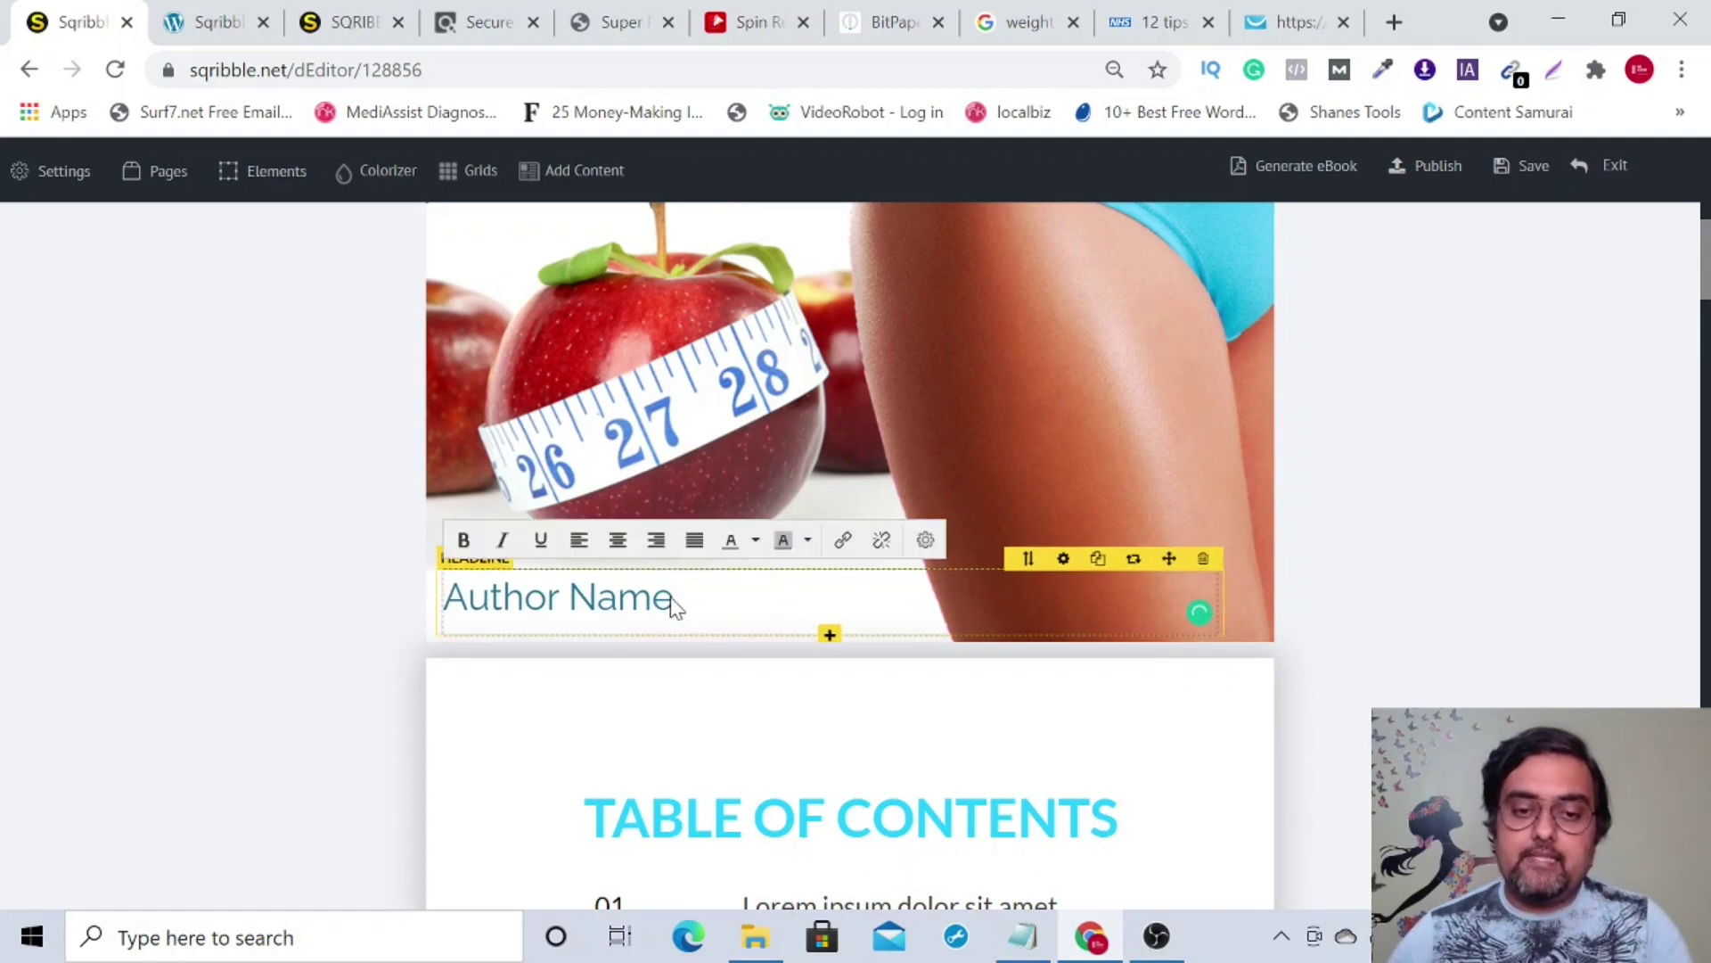
{"action": "key", "text": "BackSpace"}
{"action": "key", "text": "BackSpace"}
{"action": "key", "text": "BackSpace"}
{"action": "key", "text": "BackSpace"}
{"action": "key", "text": "BackSpace"}
{"action": "key", "text": "BackSpace"}
{"action": "key", "text": "BackSpace"}
{"action": "key", "text": "BackSpace"}
{"action": "key", "text": "BackSpace"}
{"action": "key", "text": "BackSpace"}
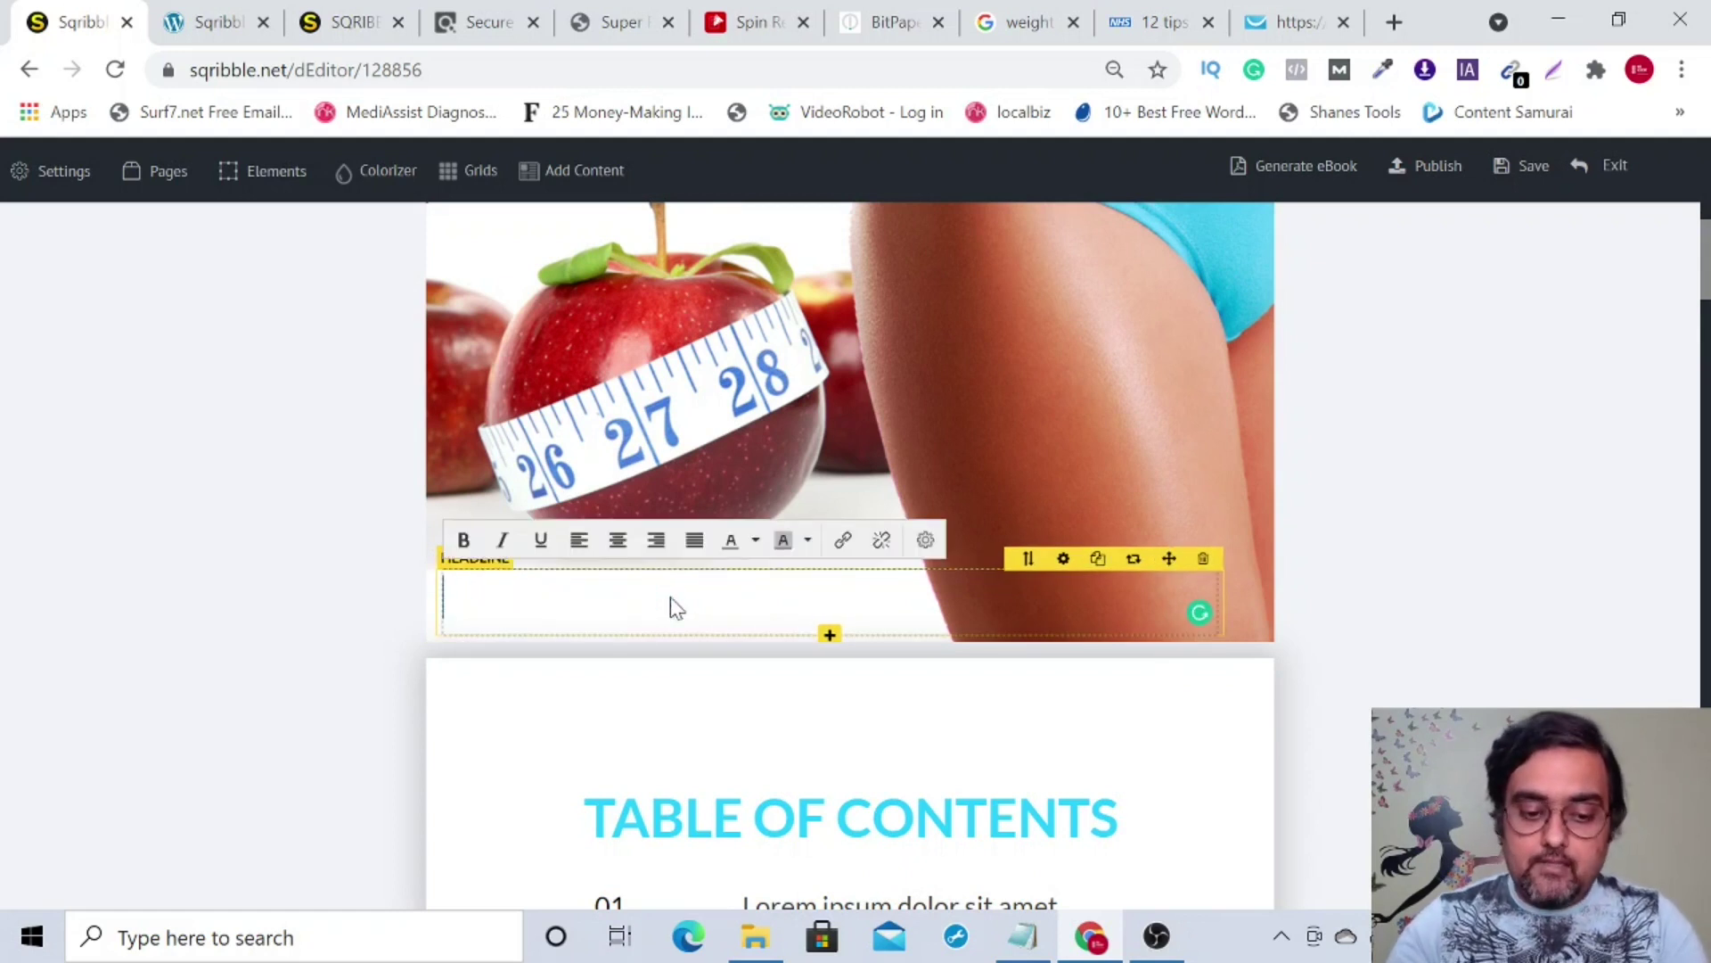
{"action": "type", "text": "SAYAN"}
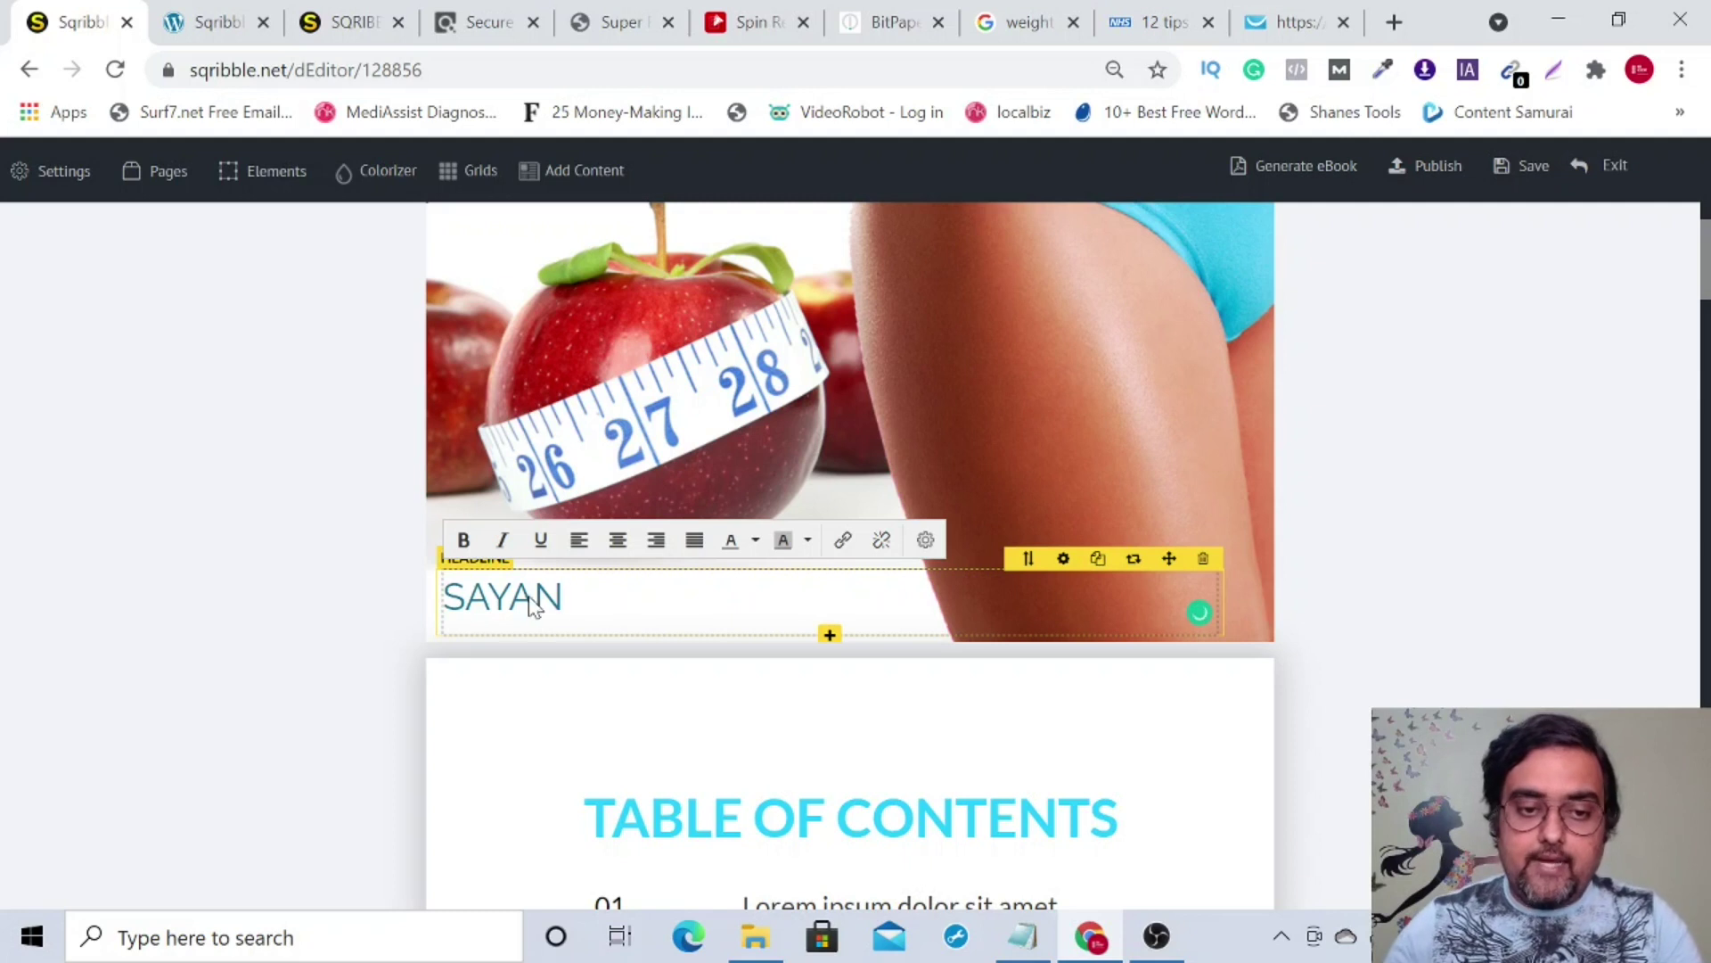
{"action": "double_click", "coordinate": [456, 602]}
{"action": "left_click", "coordinate": [464, 540]}
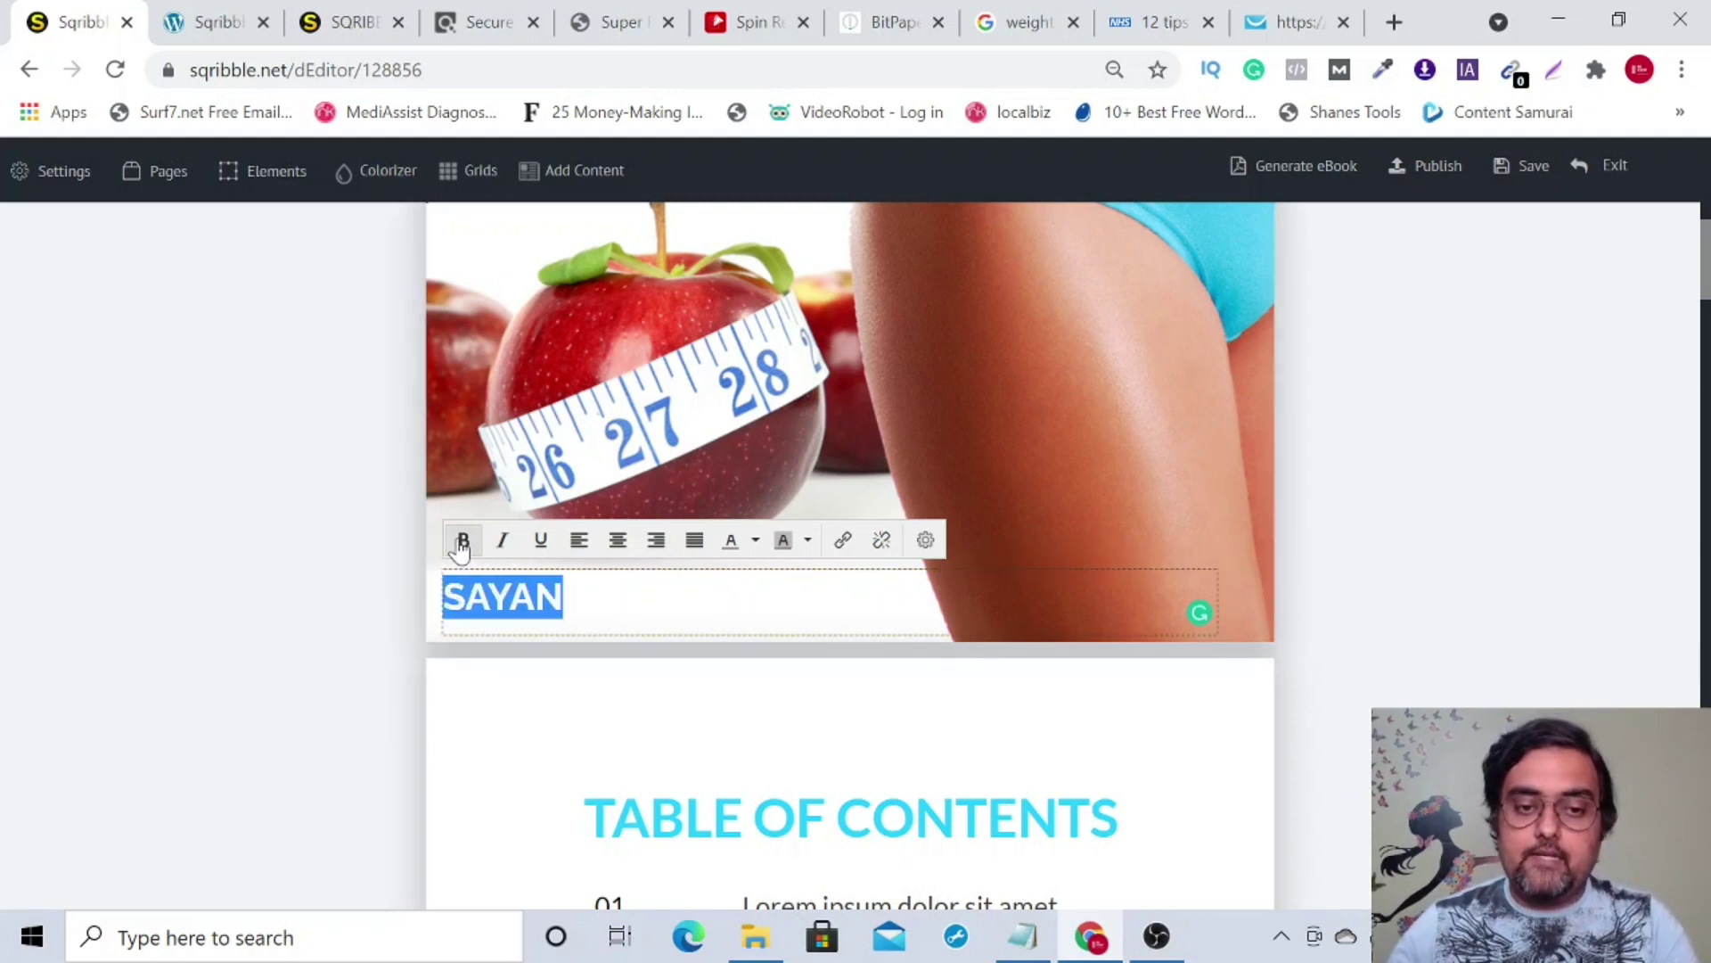
{"action": "left_click", "coordinate": [494, 371]}
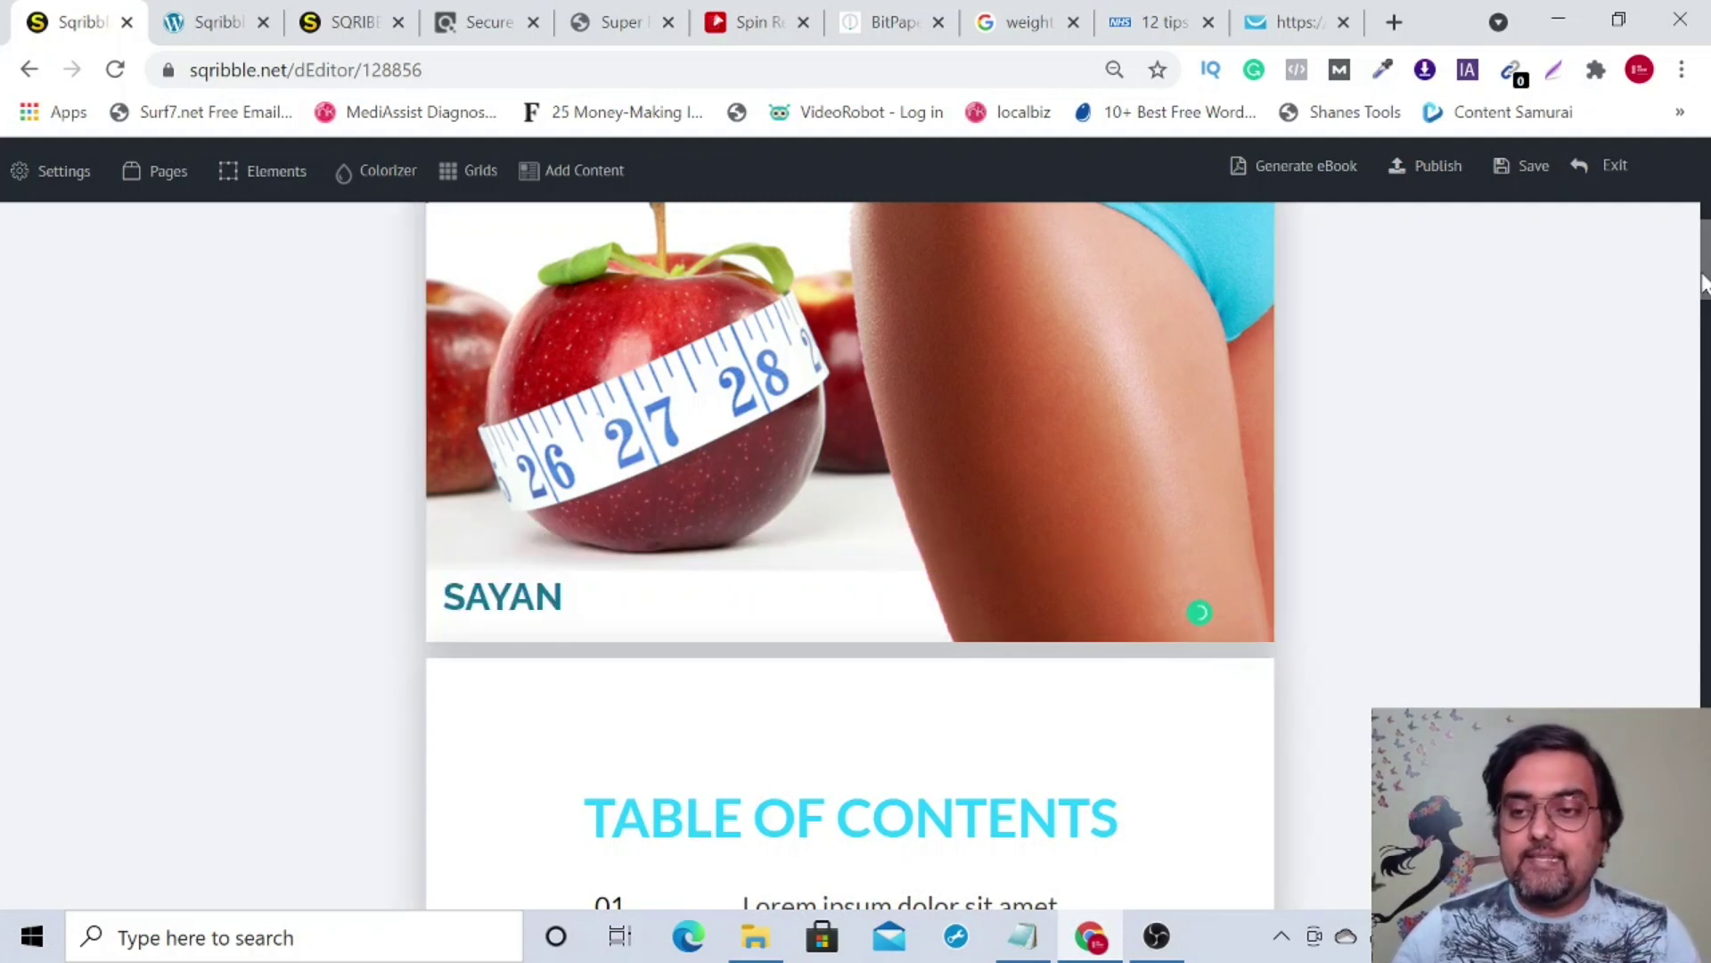
{"action": "scroll", "coordinate": [1703, 281], "scroll_direction": "up", "scroll_amount": 5}
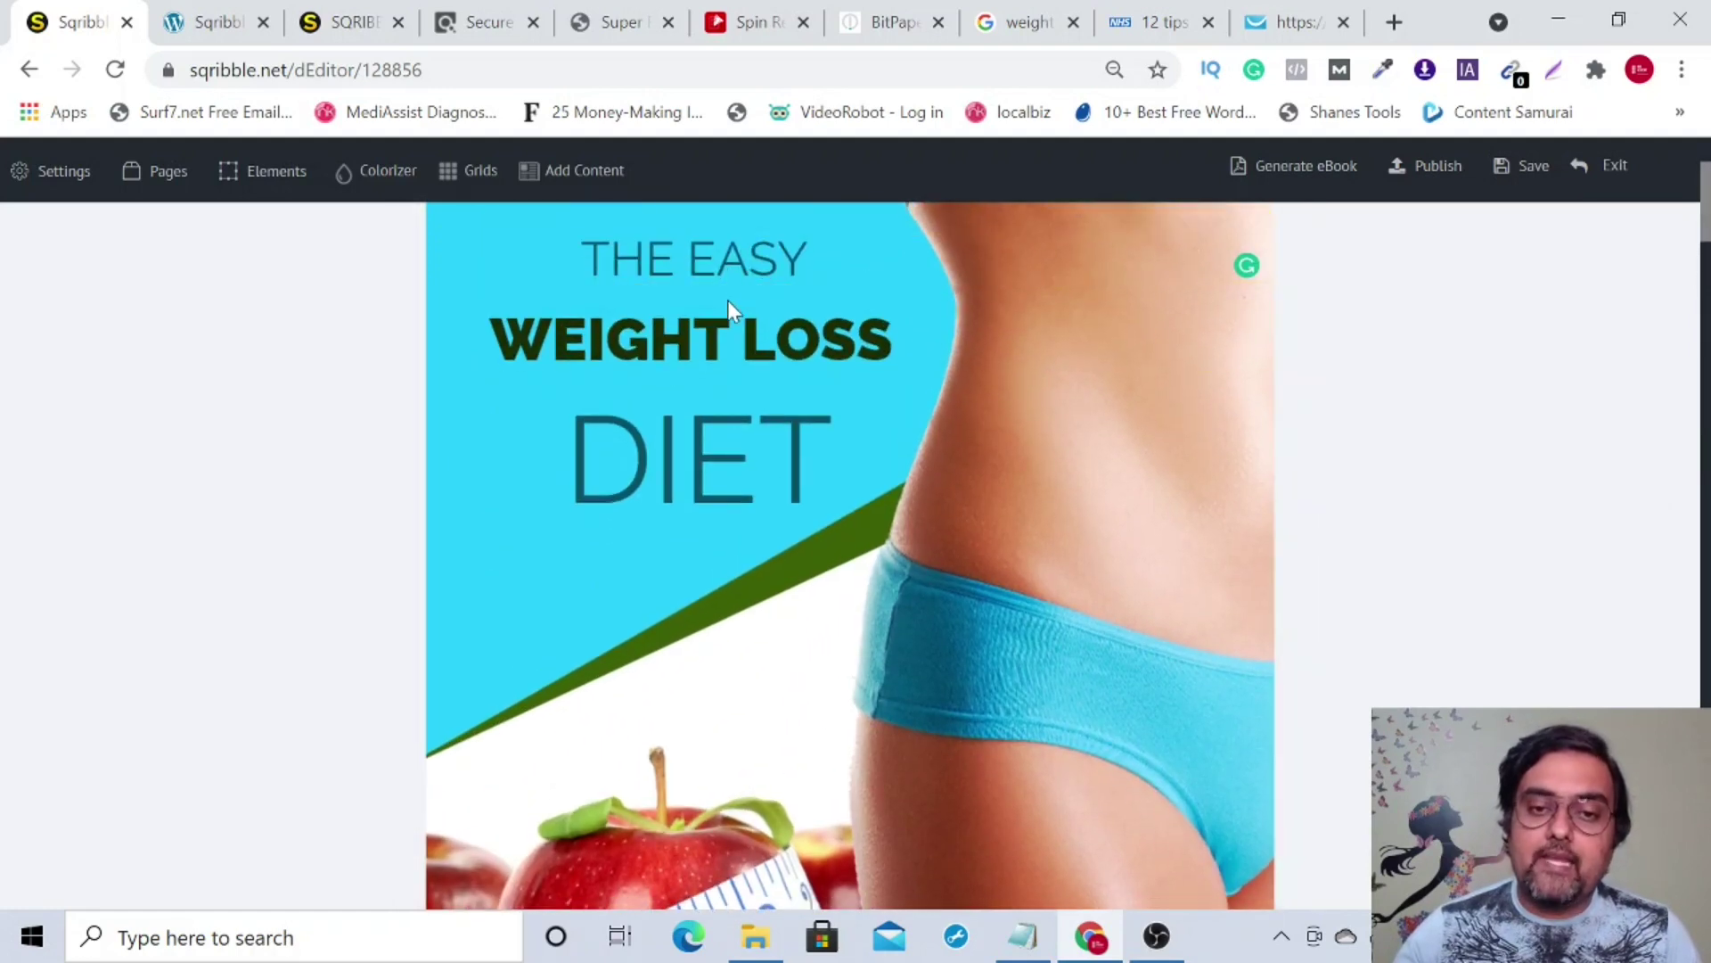
Insert a 350×150 image element under the cover headline from the Choose Elements list.
{"action": "left_click", "coordinate": [877, 285]}
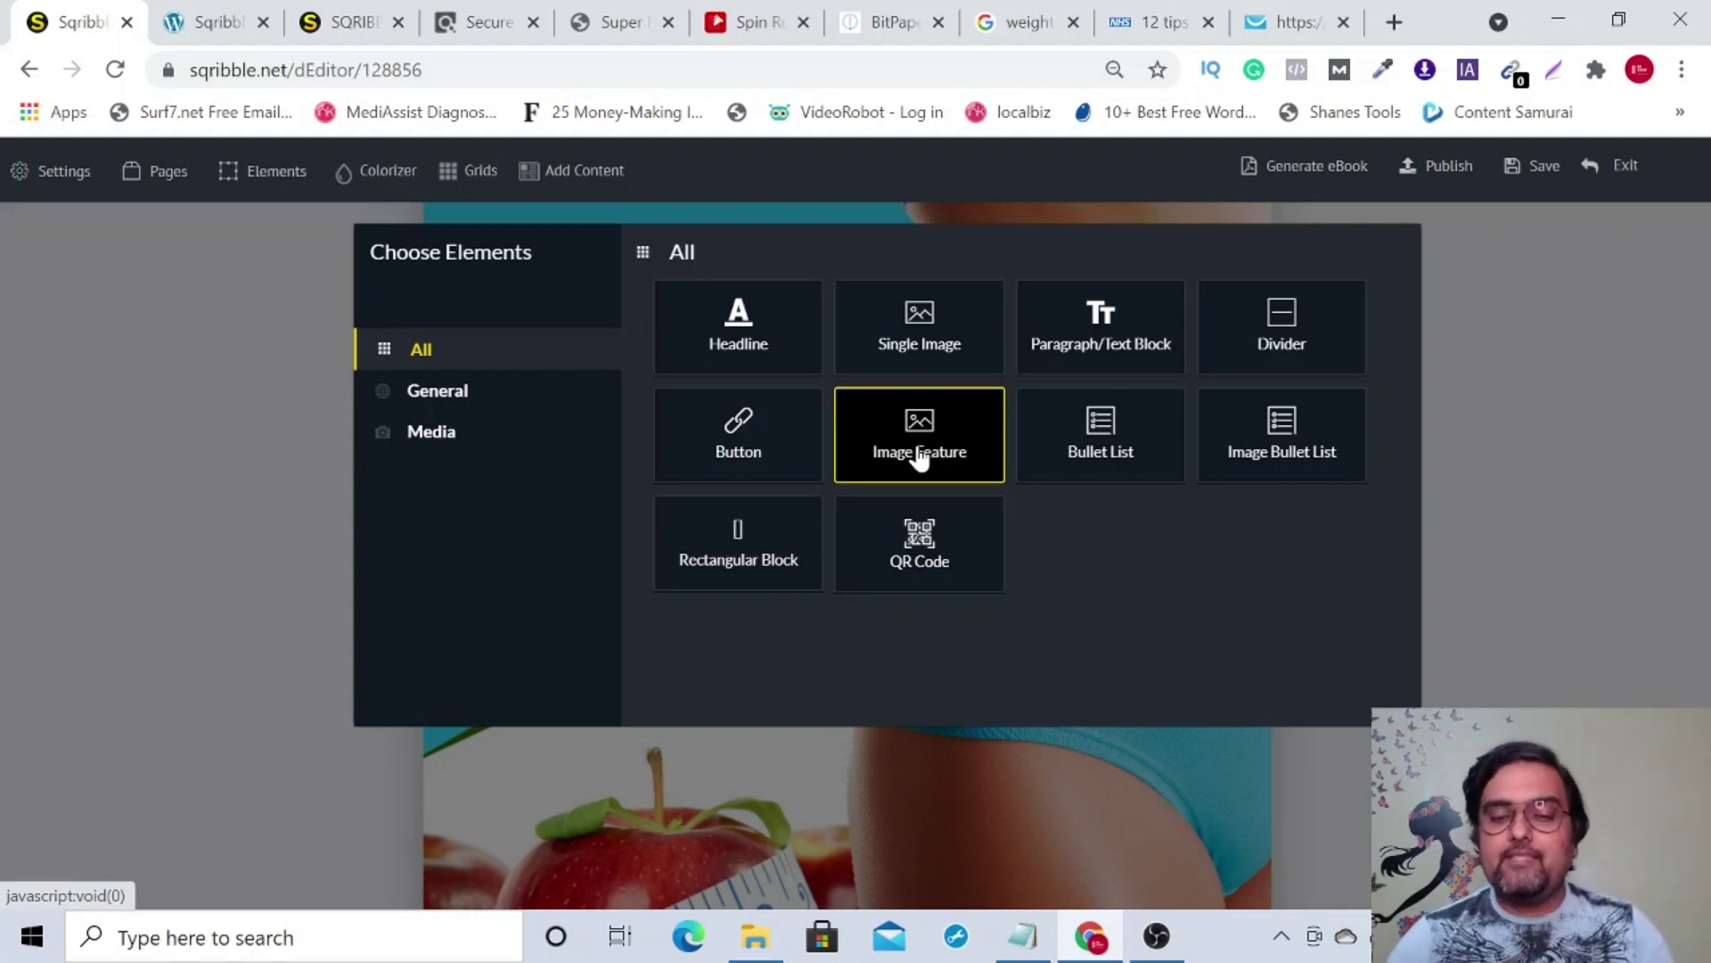
{"action": "left_click", "coordinate": [923, 348]}
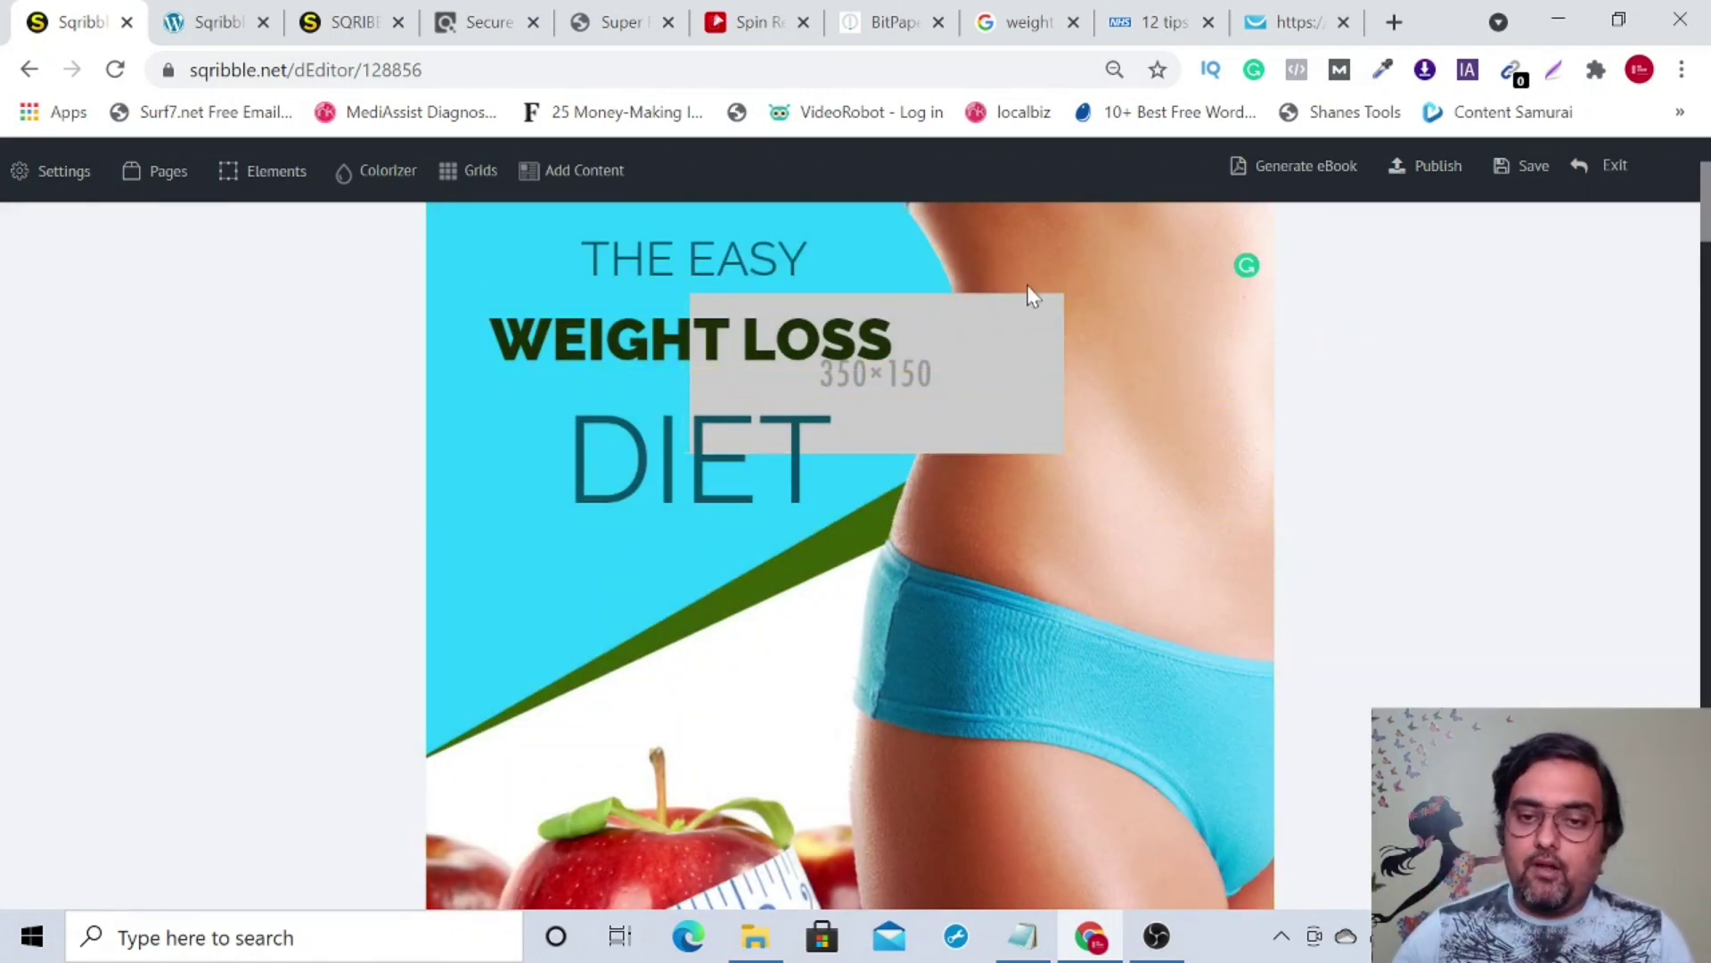
Fill the image placeholder with a Cartoon Character stock image and position it below DIET.
{"action": "left_click", "coordinate": [1038, 401]}
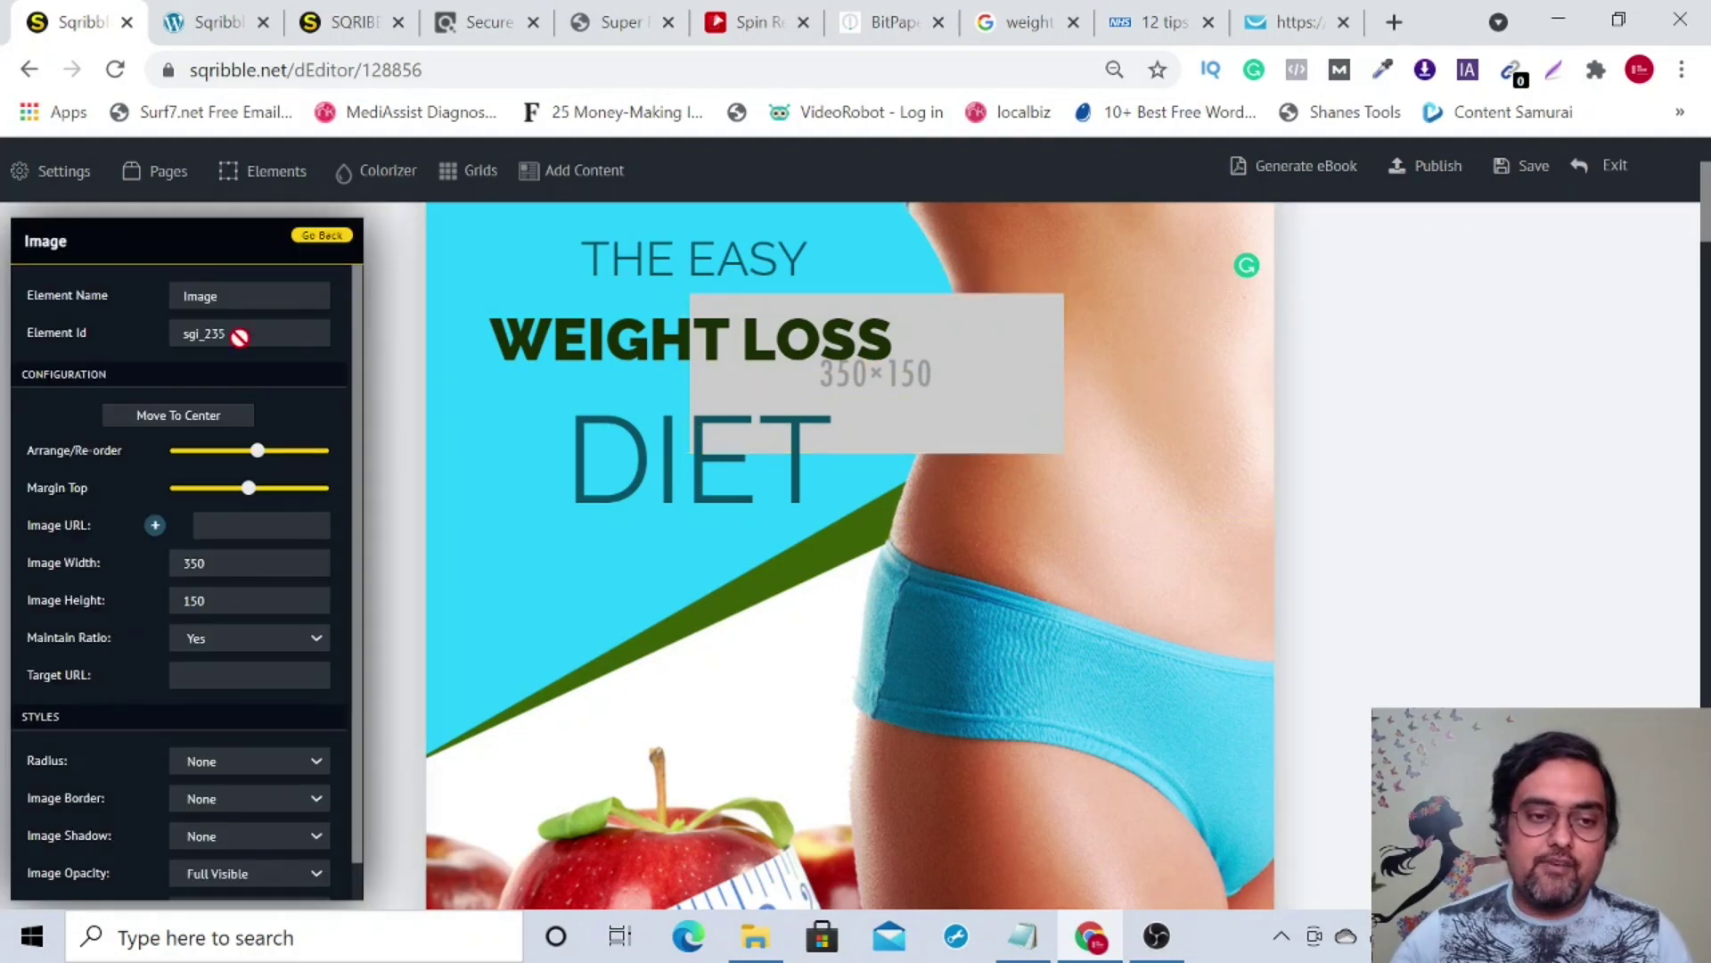
{"action": "left_click", "coordinate": [156, 525]}
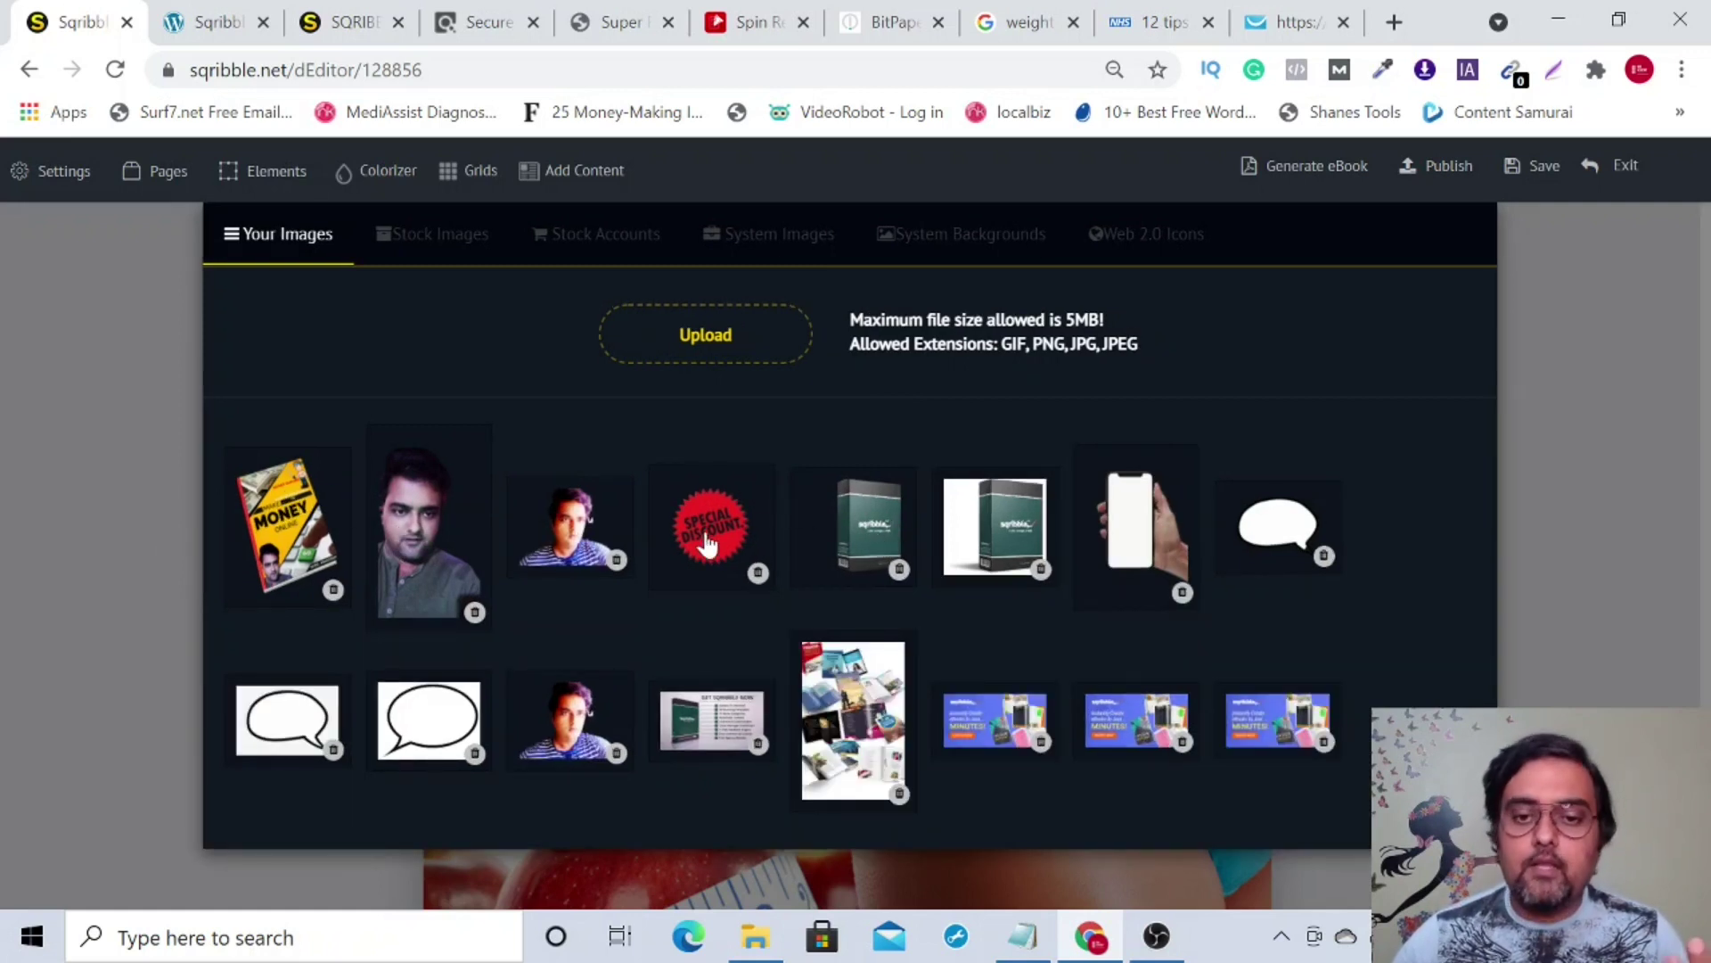
{"action": "left_click", "coordinate": [456, 240]}
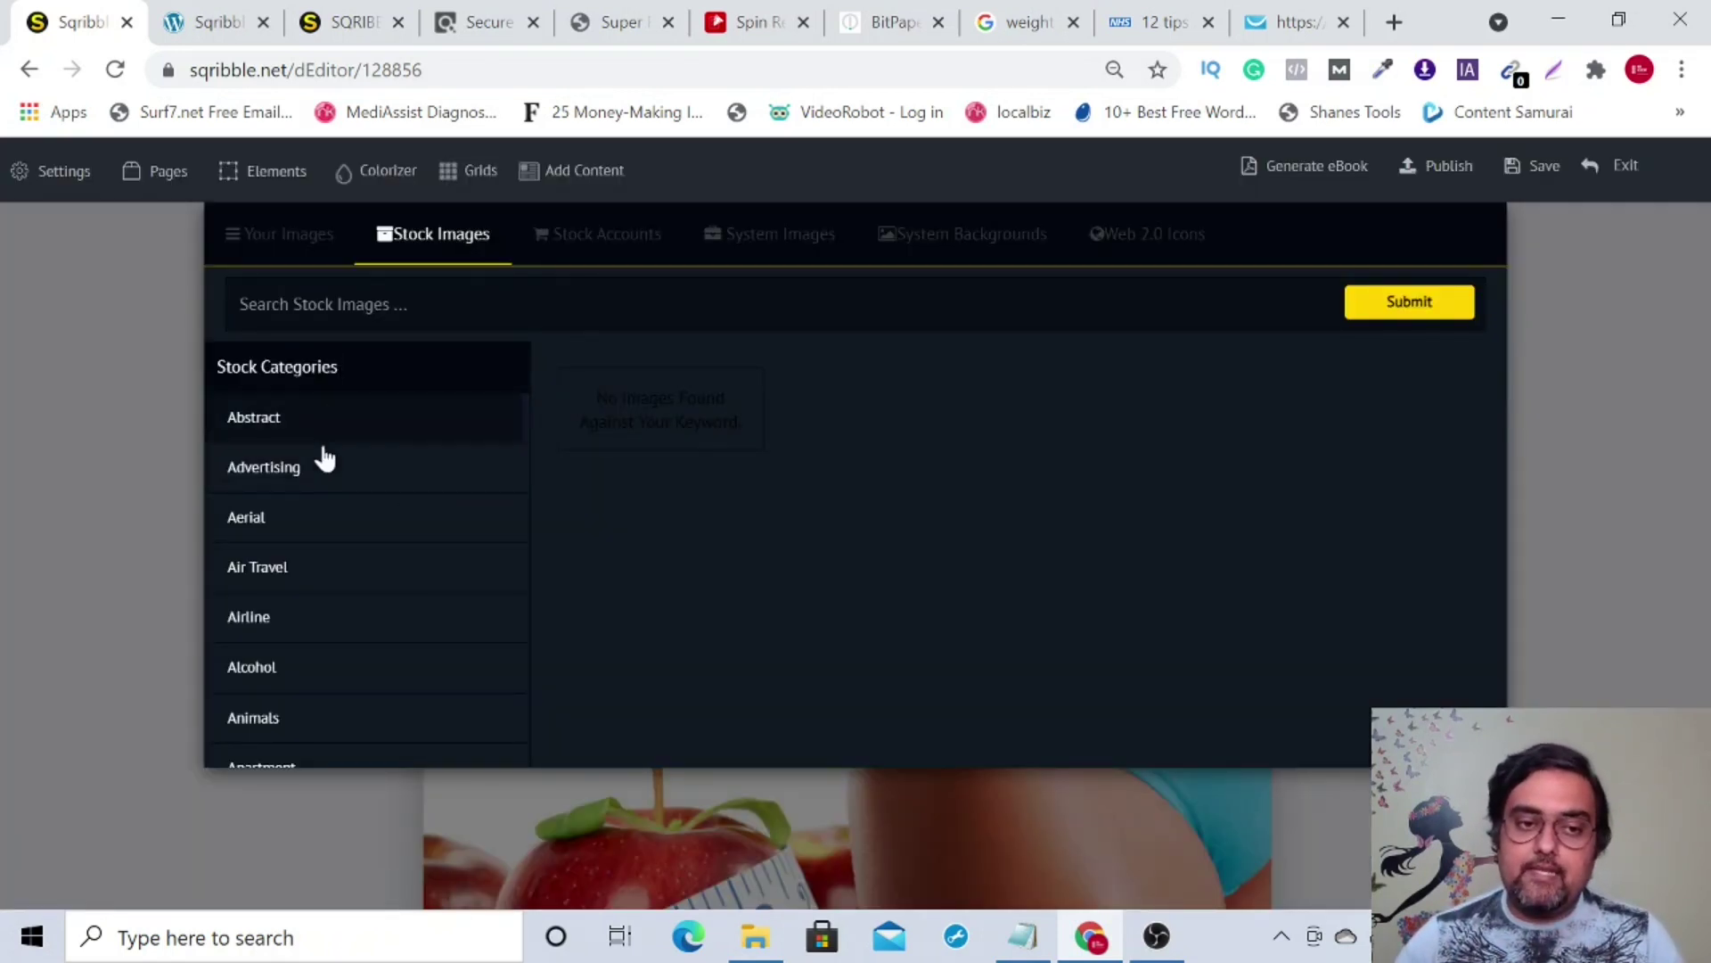
{"action": "scroll", "coordinate": [526, 426], "scroll_direction": "down", "scroll_amount": 10}
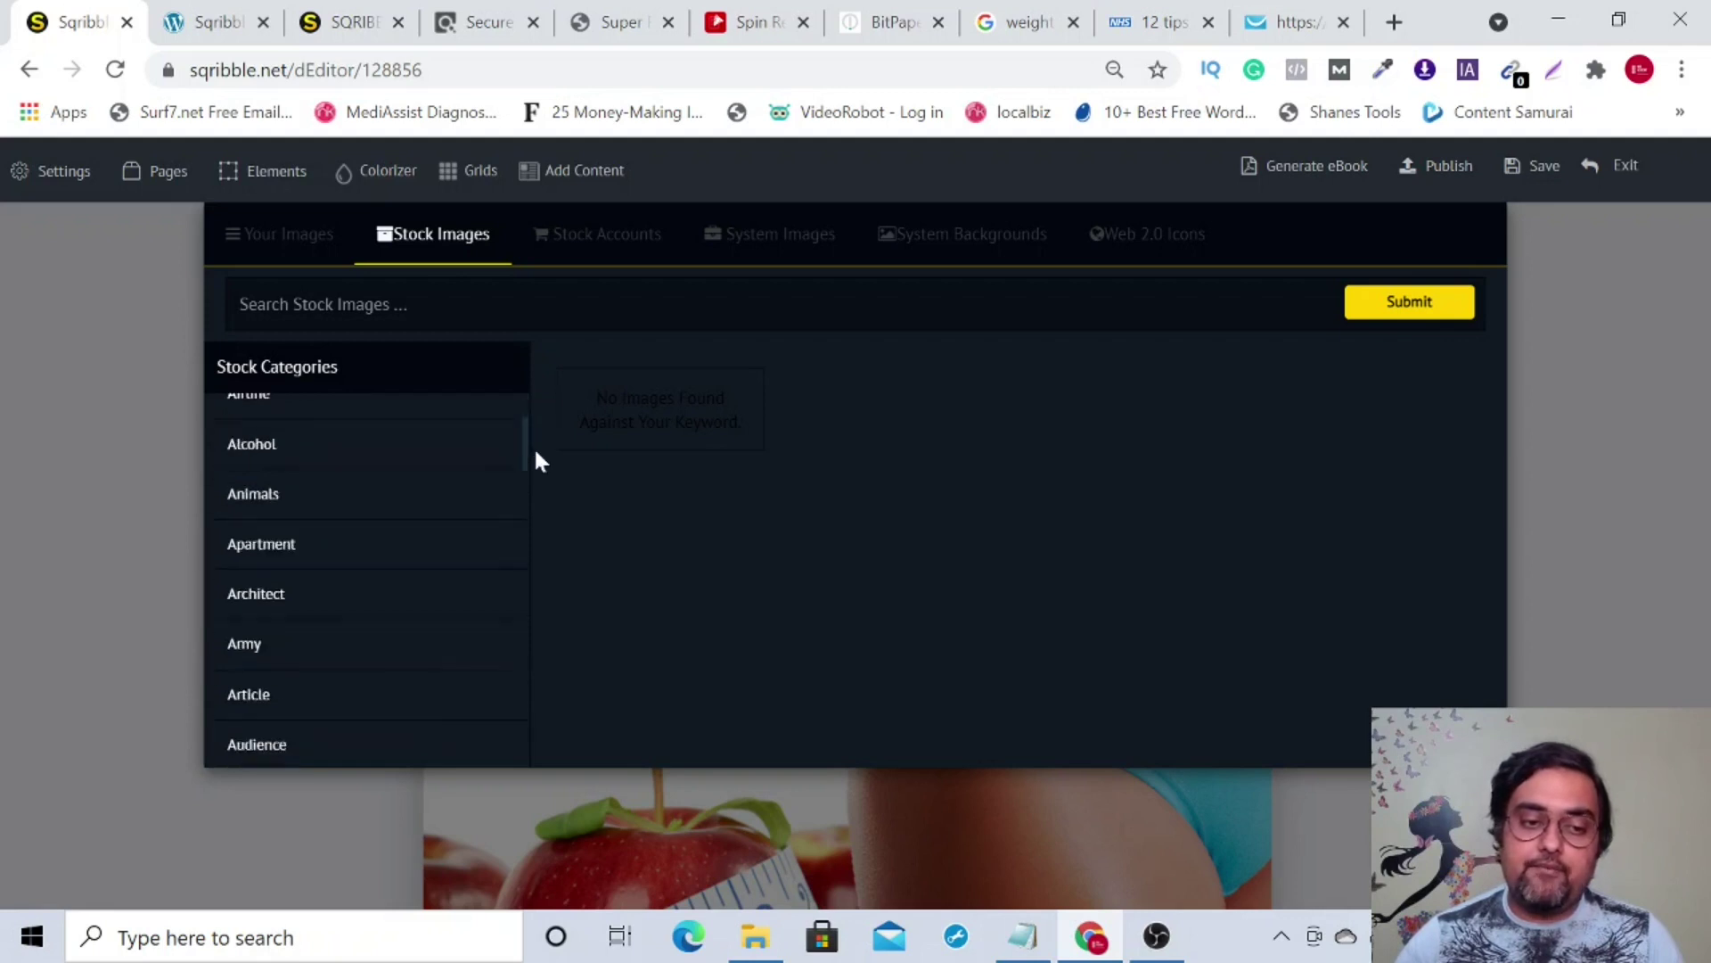
{"action": "scroll", "coordinate": [528, 463], "scroll_direction": "up", "scroll_amount": 1}
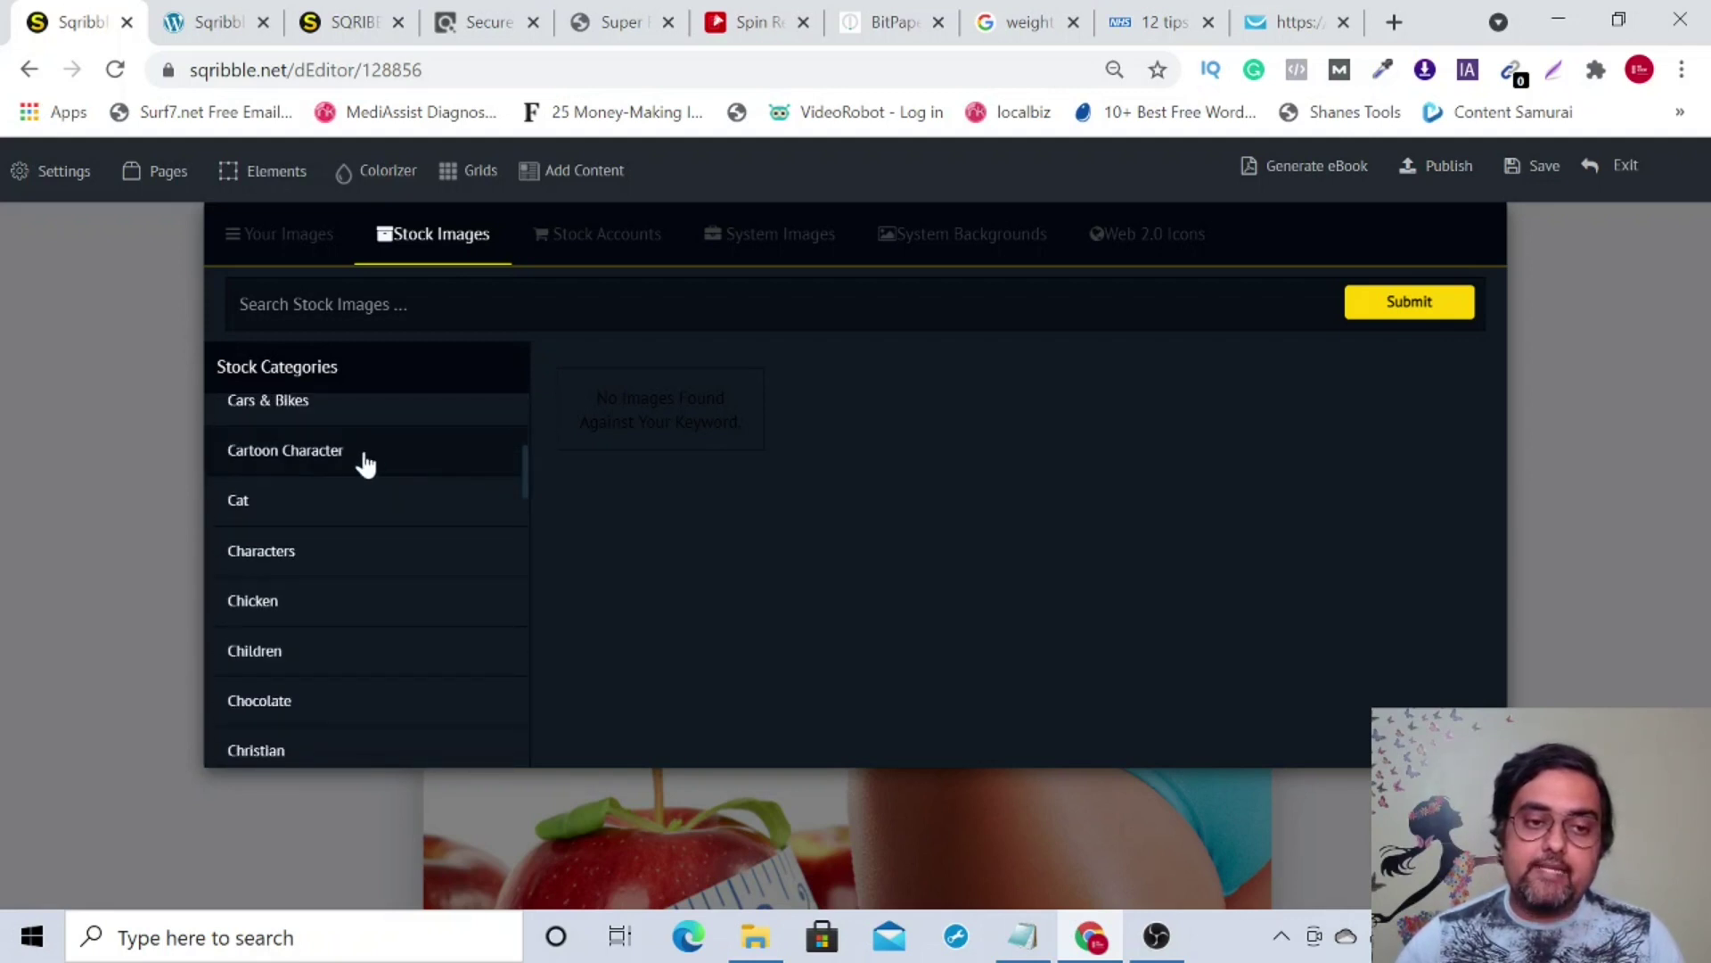
{"action": "left_click", "coordinate": [363, 461]}
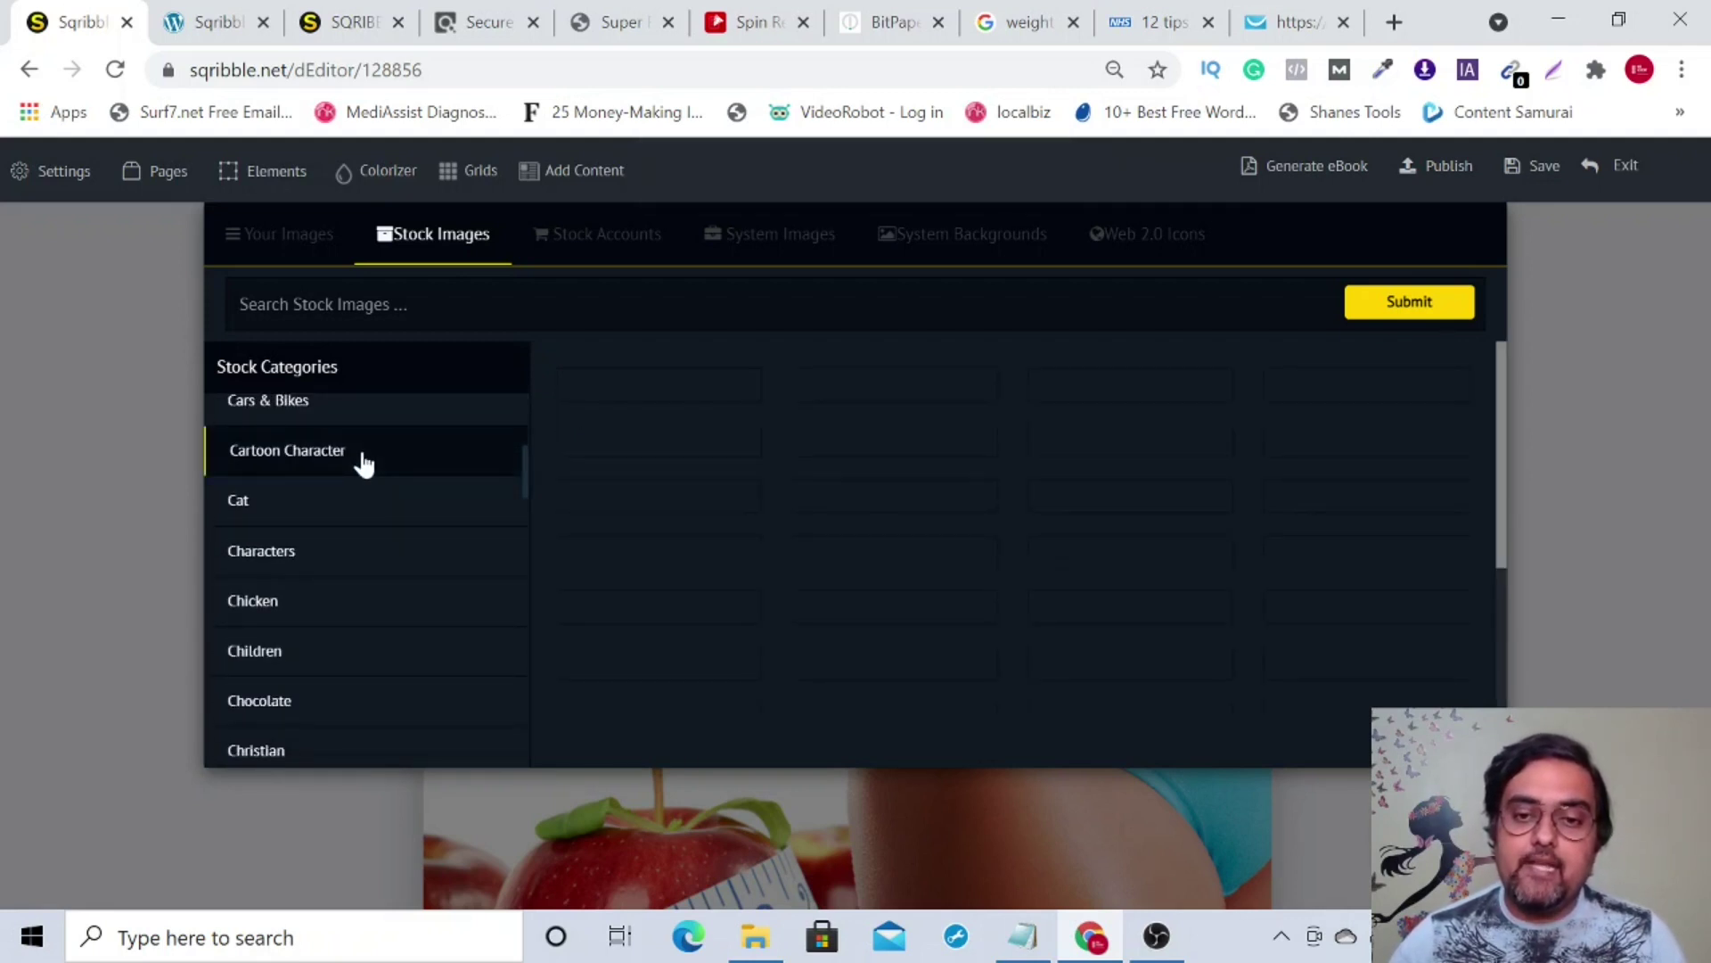
{"action": "left_click", "coordinate": [1383, 550]}
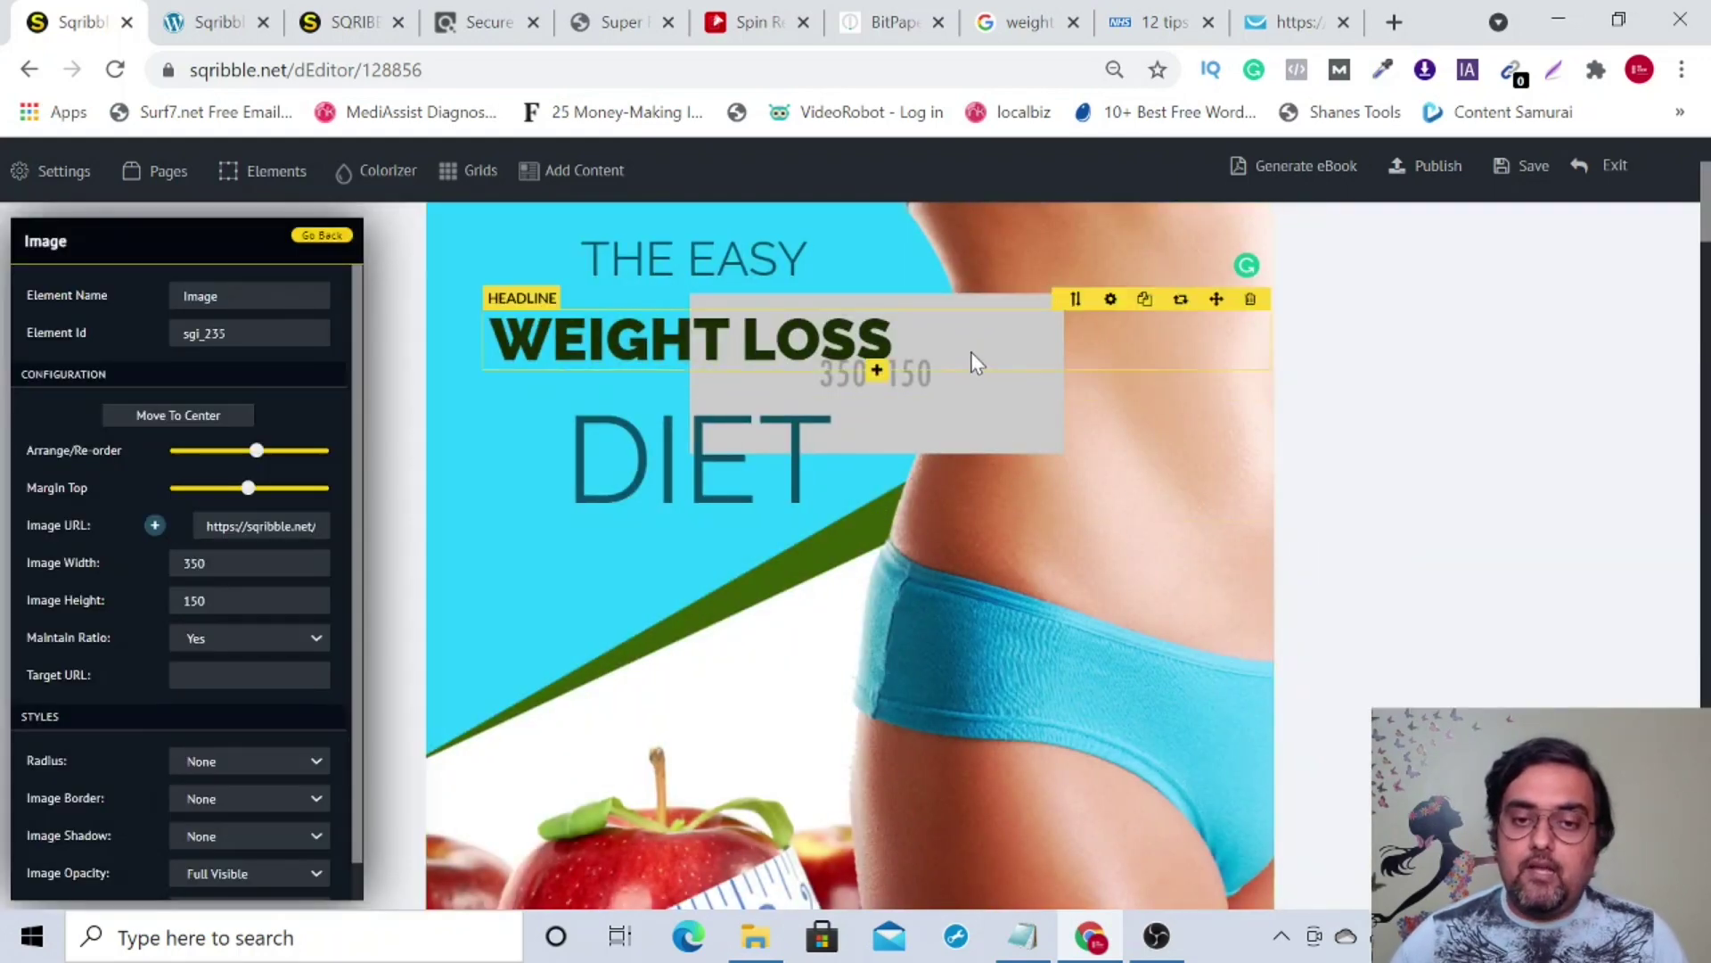
{"action": "left_click_drag", "start_coordinate": [854, 618], "coordinate": [725, 850]}
{"action": "left_click", "coordinate": [1545, 704]}
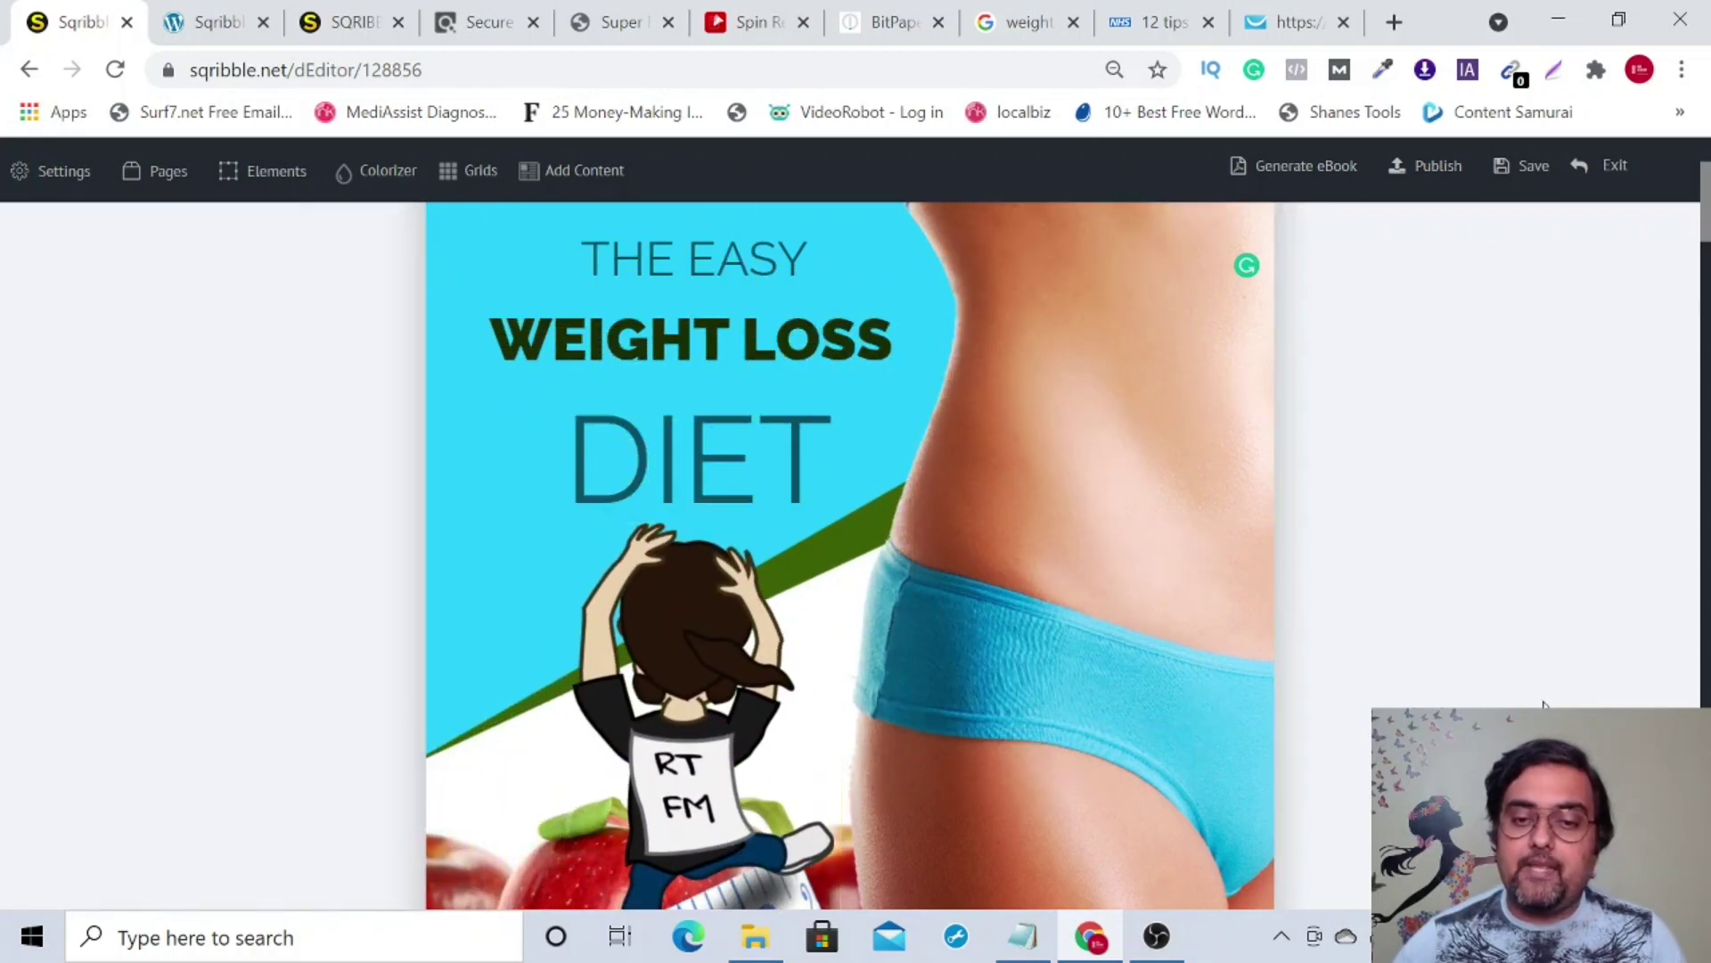
{"action": "scroll", "coordinate": [1620, 653], "scroll_direction": "down", "scroll_amount": 5}
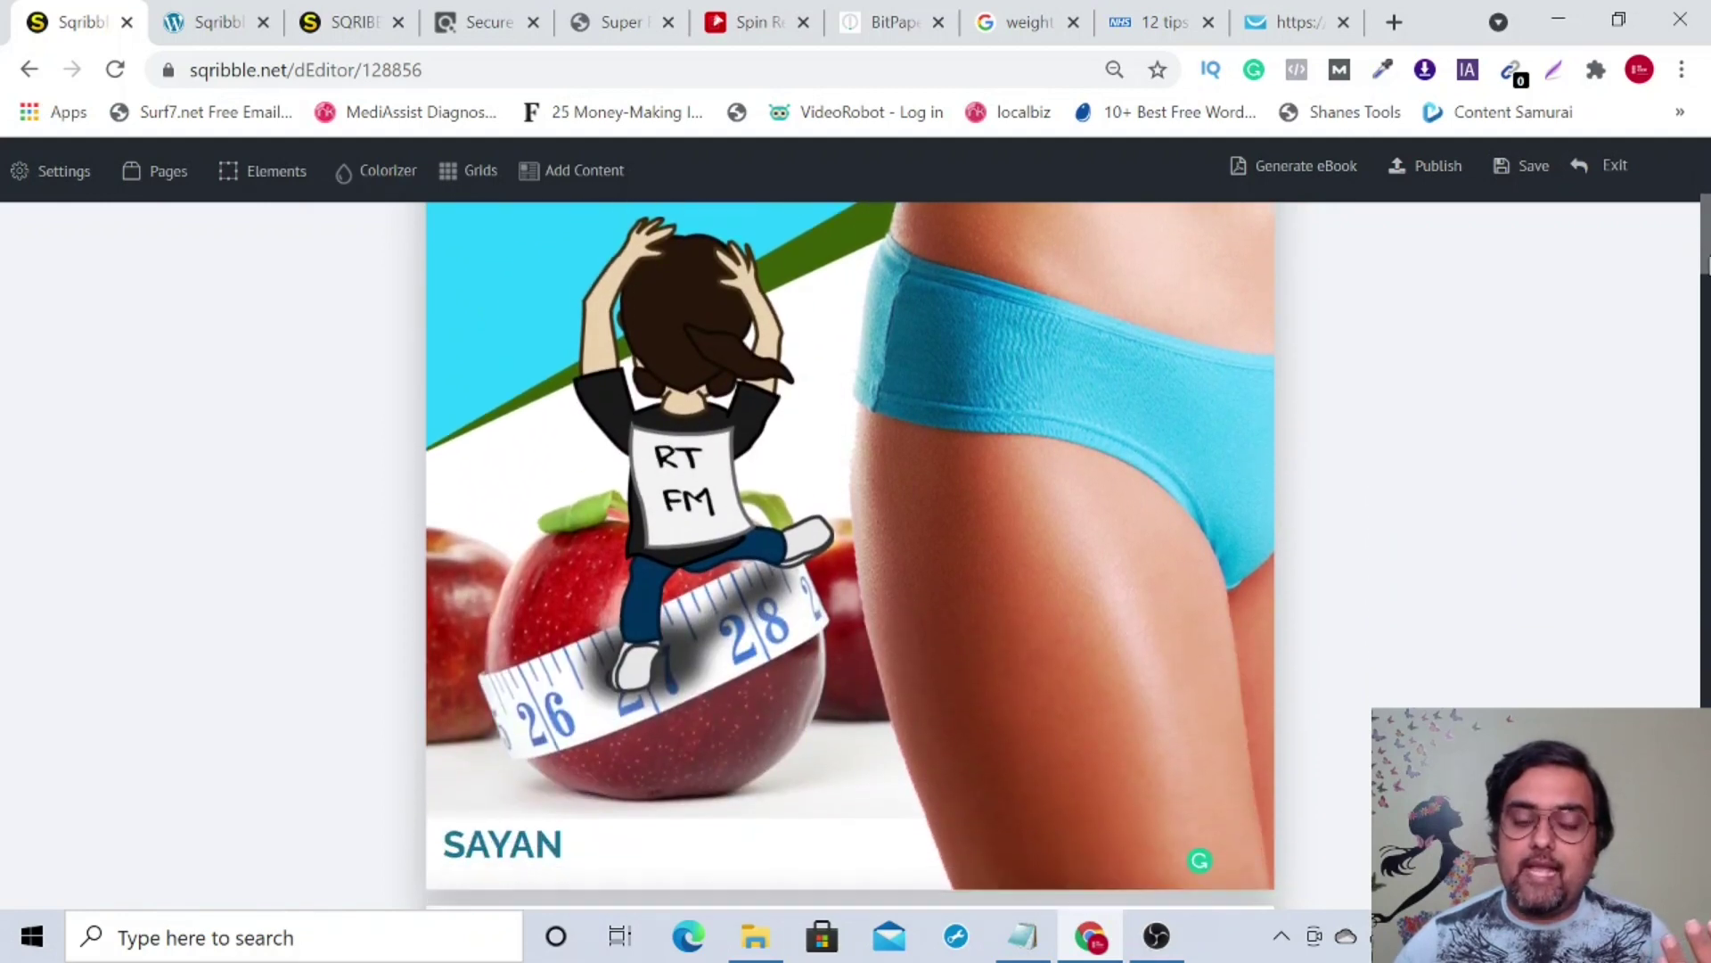
{"action": "scroll", "coordinate": [1620, 653], "scroll_direction": "down", "scroll_amount": 1}
{"action": "scroll", "coordinate": [850, 554], "scroll_direction": "up", "scroll_amount": 4}
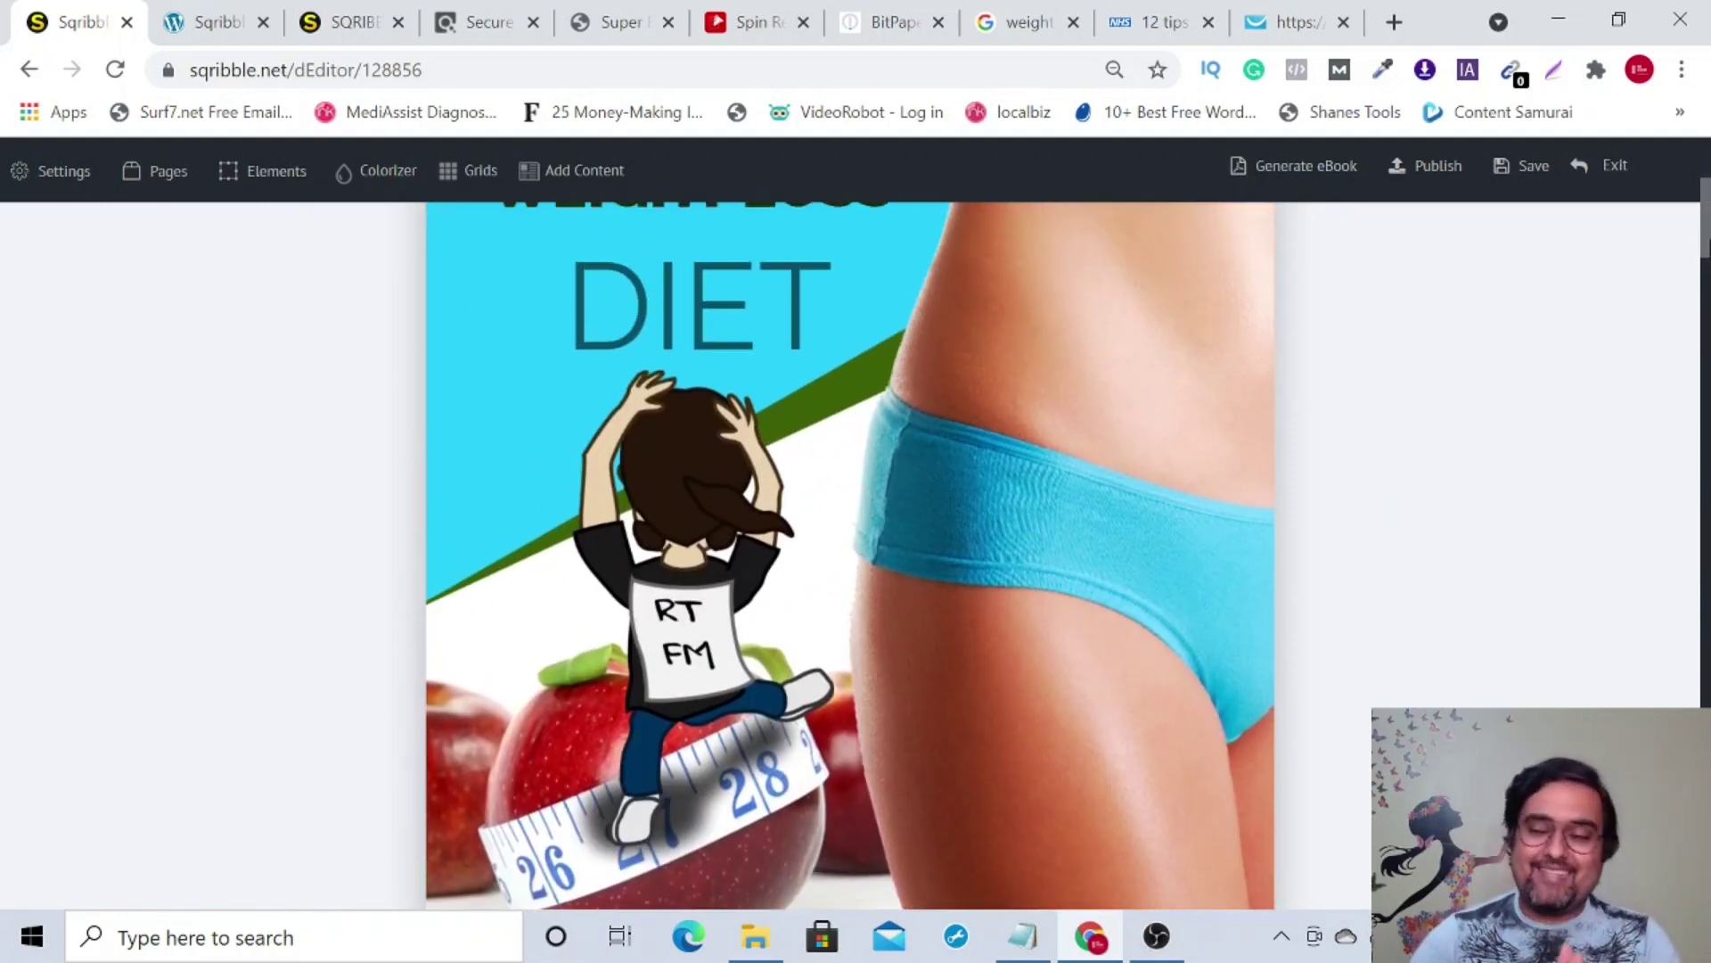
{"action": "scroll", "coordinate": [804, 328], "scroll_direction": "up", "scroll_amount": 3}
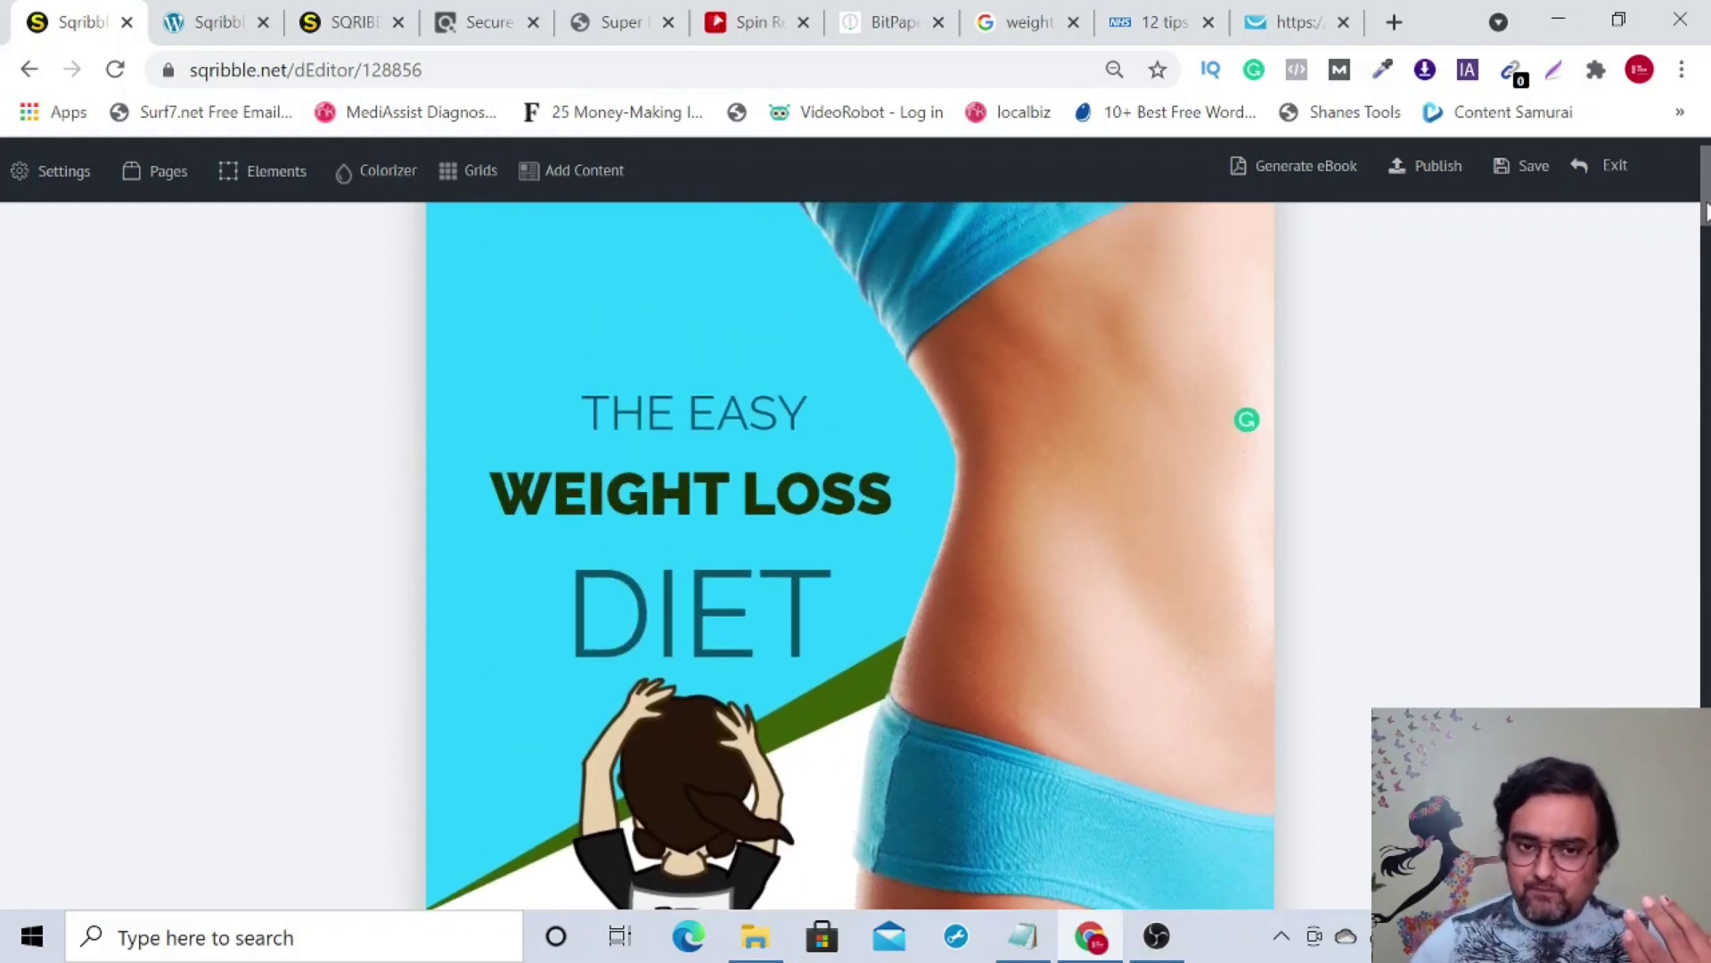
{"action": "scroll", "coordinate": [804, 328], "scroll_direction": "down", "scroll_amount": 1}
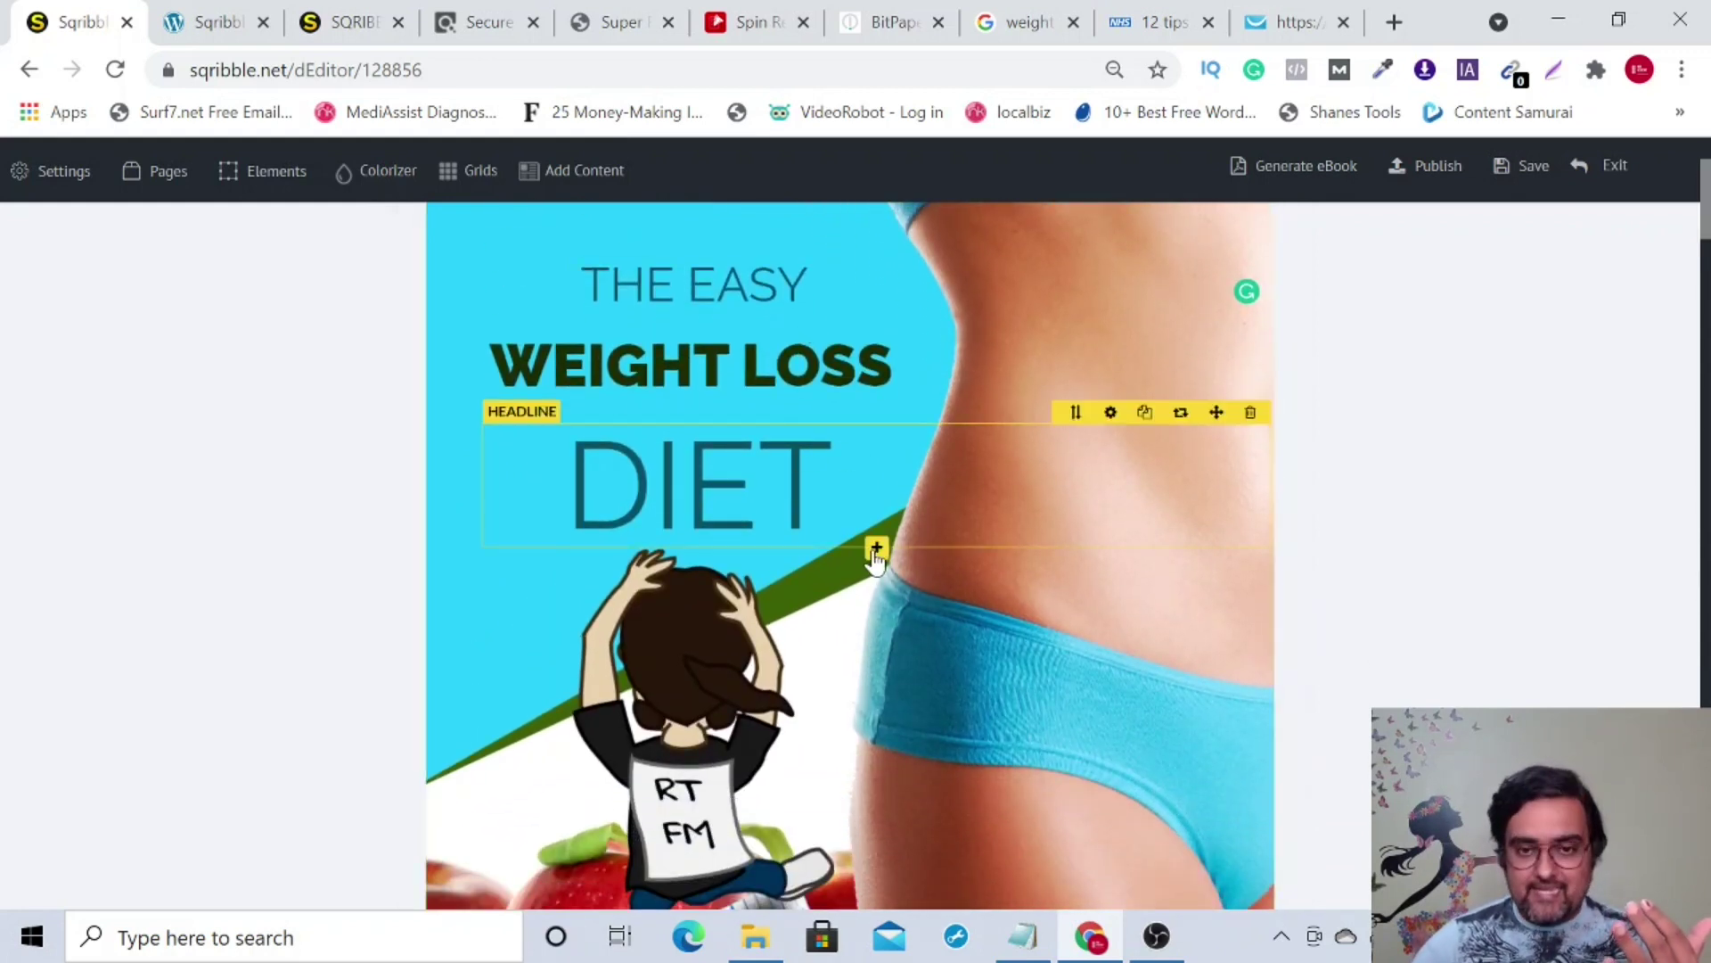
{"action": "left_click", "coordinate": [876, 548]}
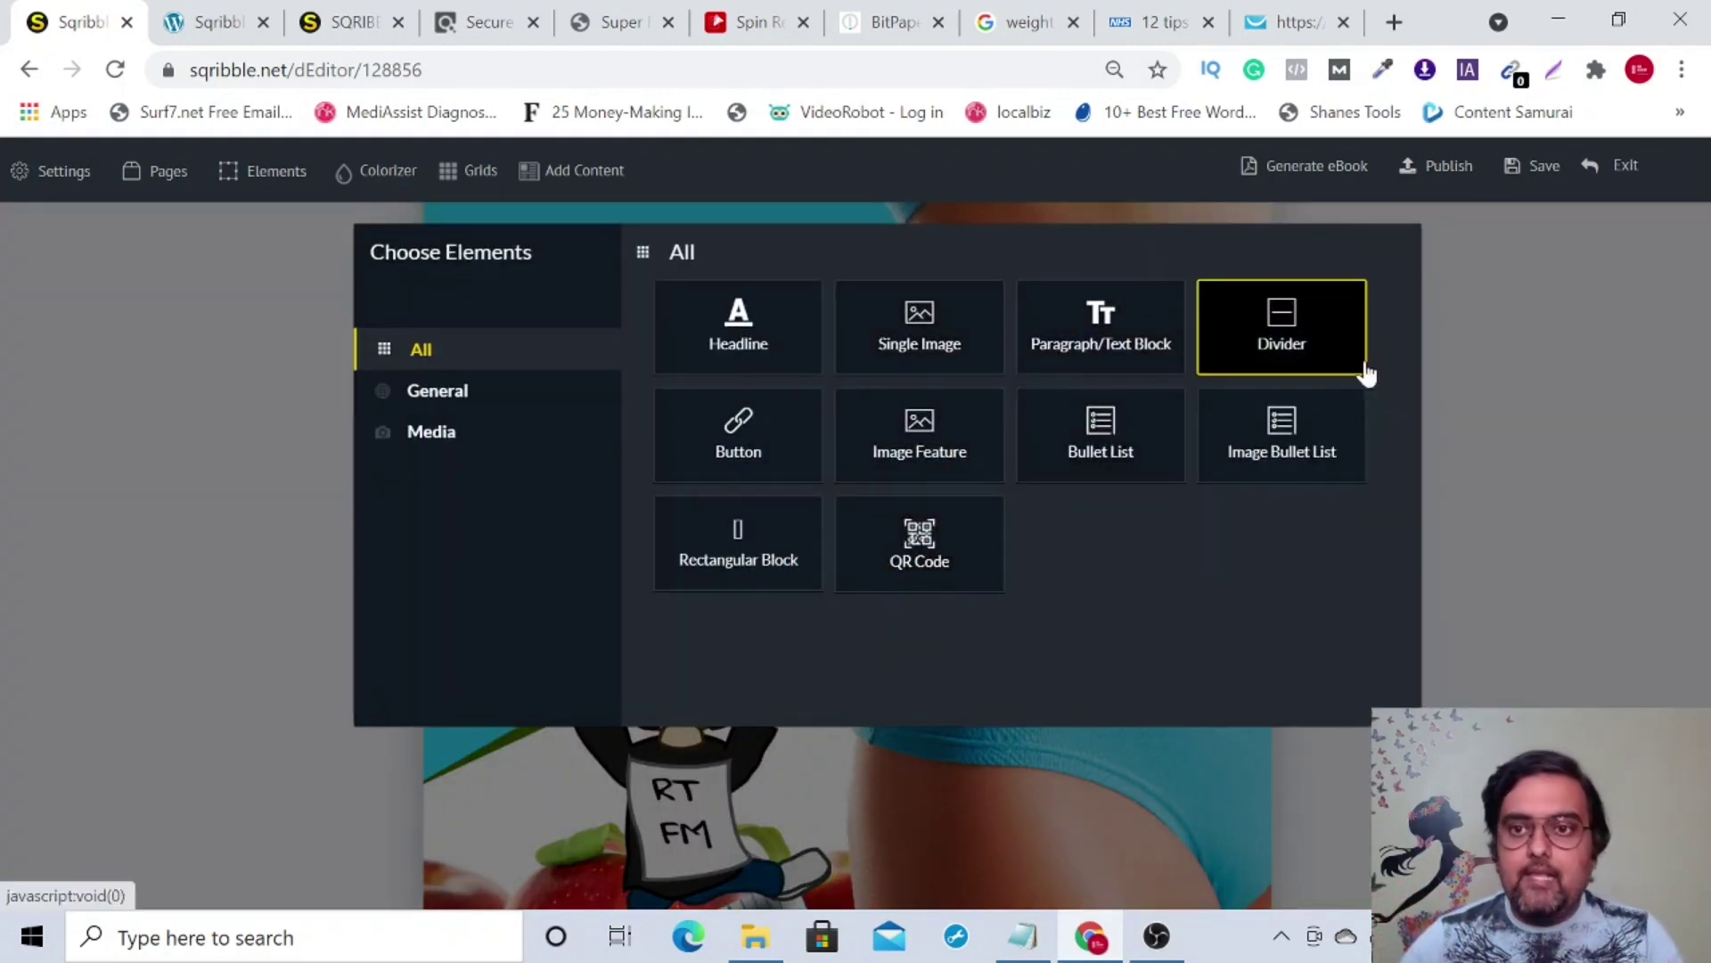
{"action": "left_click", "coordinate": [1442, 352]}
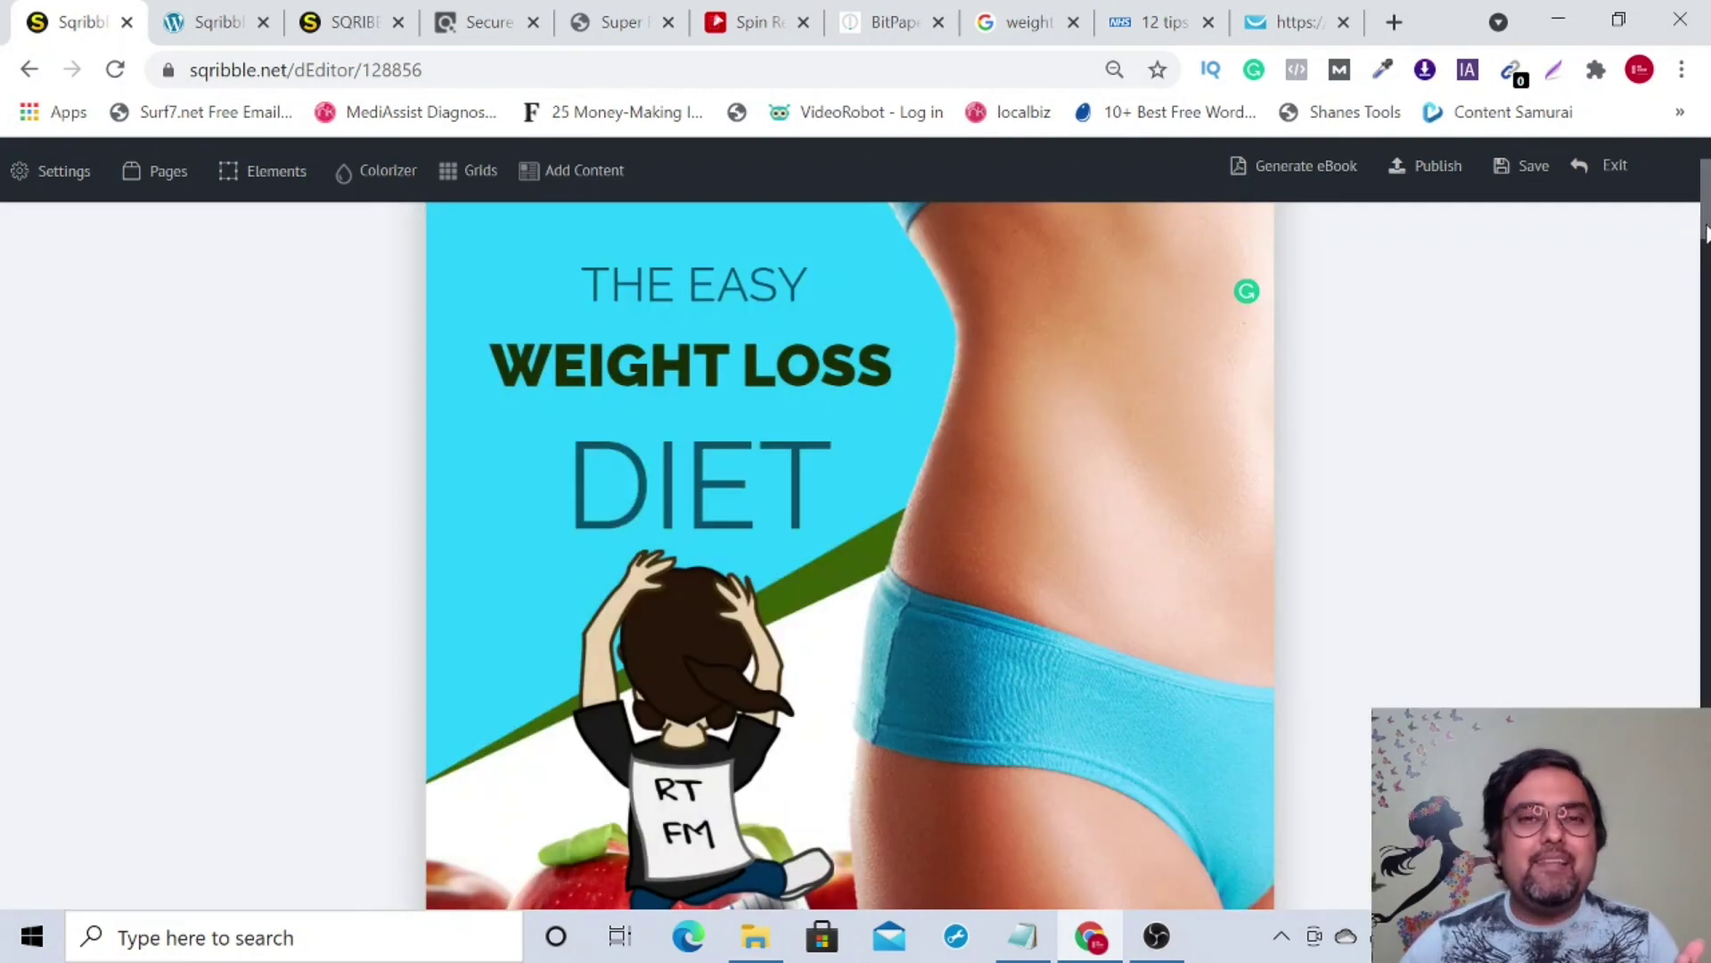
{"action": "scroll", "coordinate": [1706, 227], "scroll_direction": "down", "scroll_amount": 8}
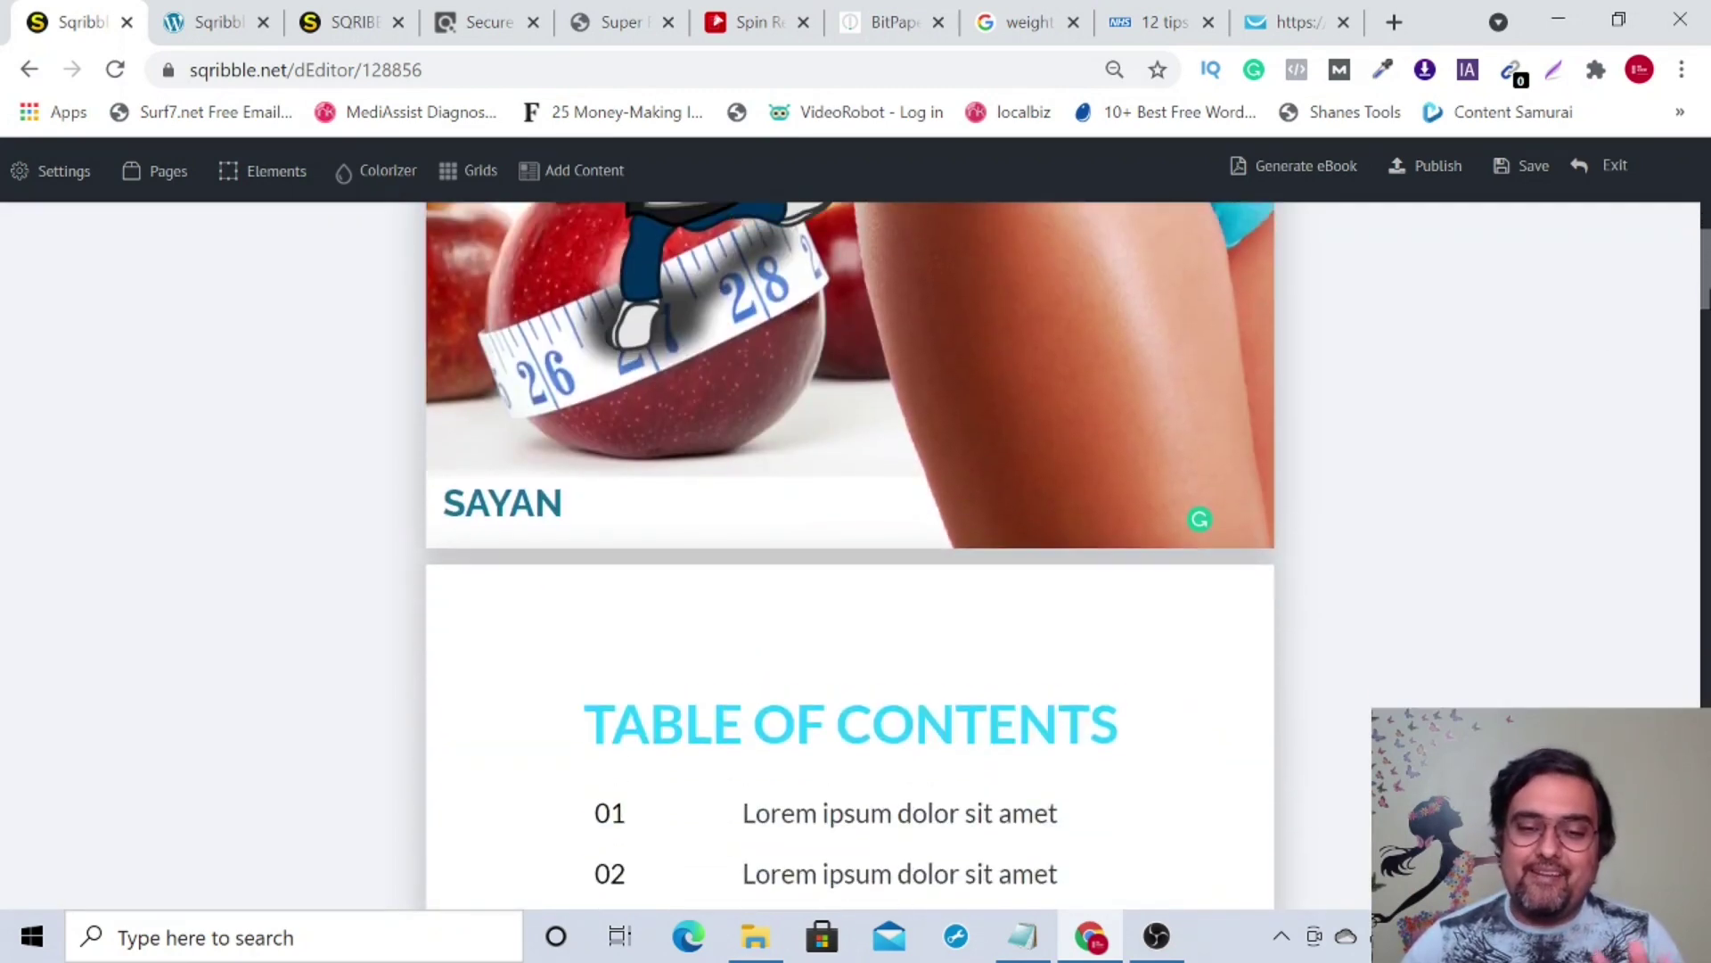
{"action": "scroll", "coordinate": [1702, 267], "scroll_direction": "up", "scroll_amount": 10}
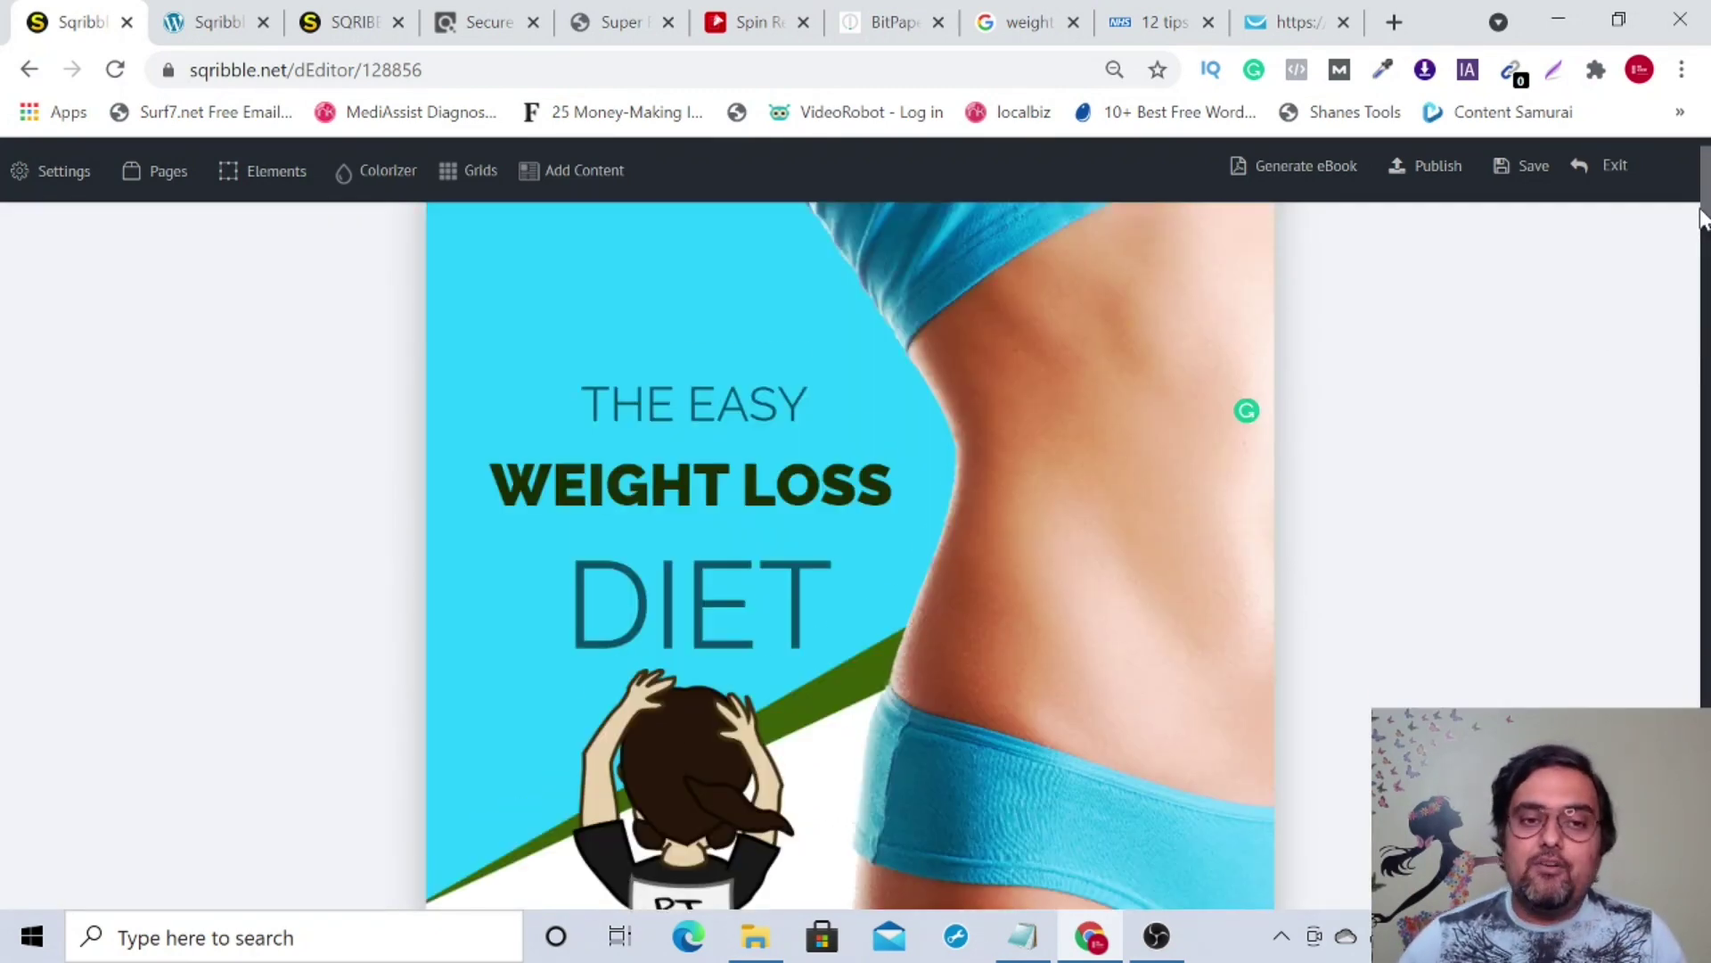
Search the article collection for 'weight loss' and add Fighting Obesity An Ayurvedic Way.
{"action": "left_click", "coordinate": [575, 174]}
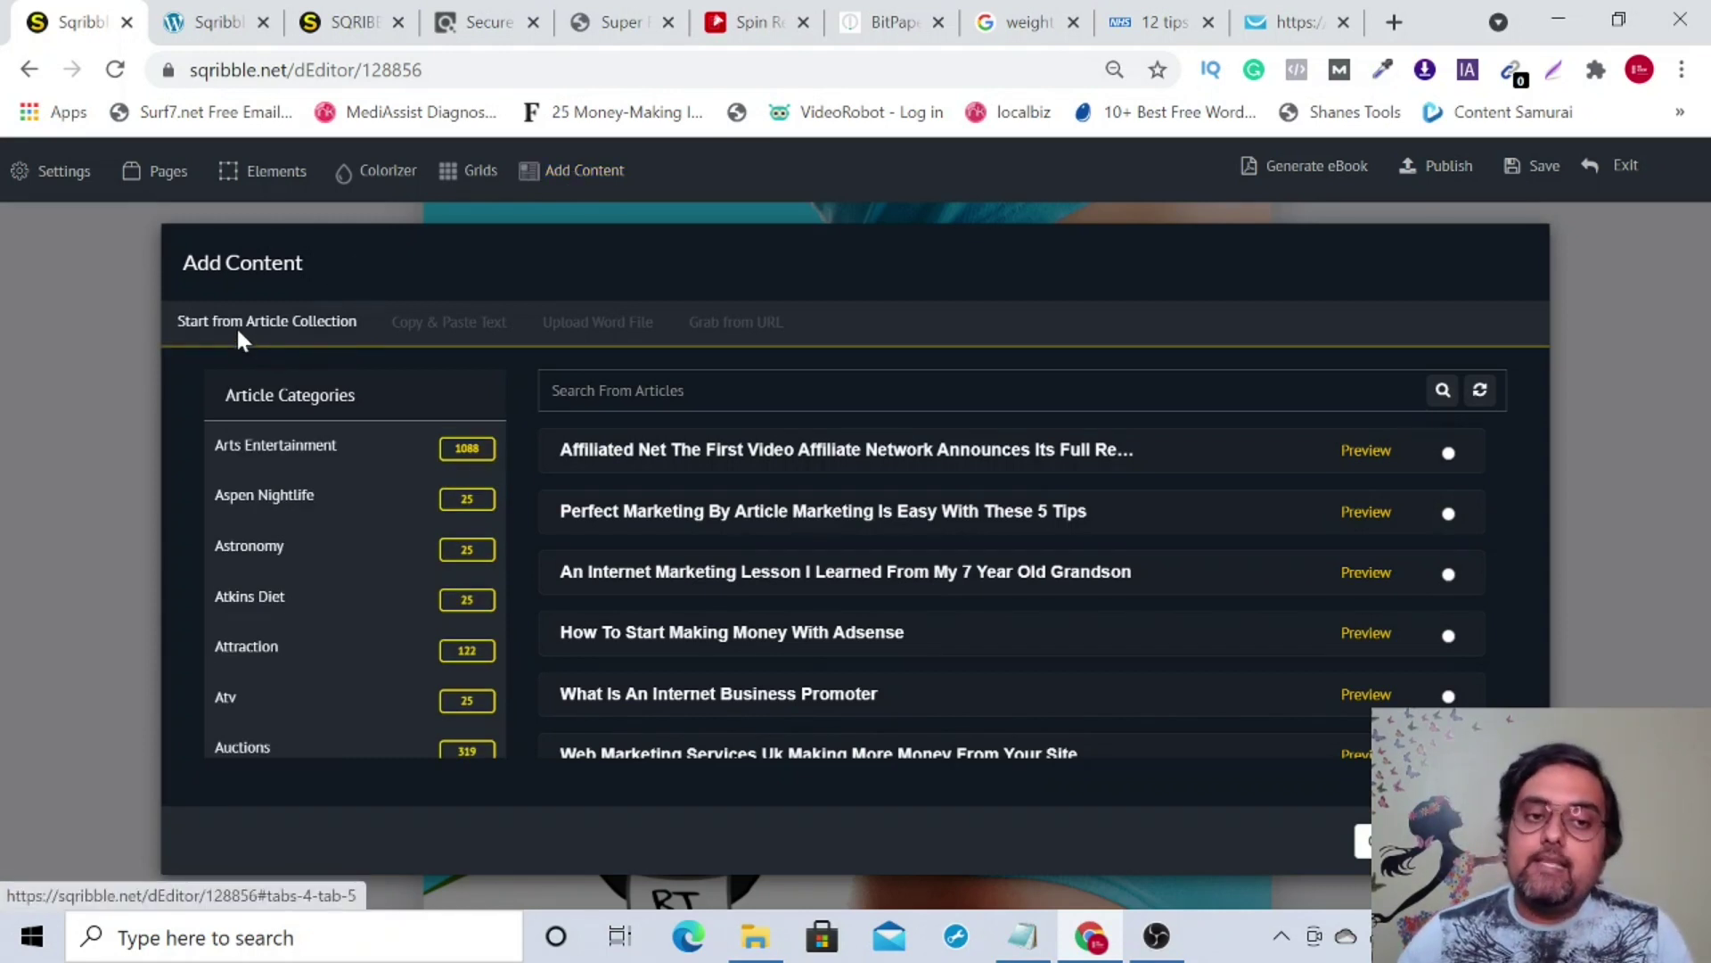
{"action": "left_click", "coordinate": [307, 328]}
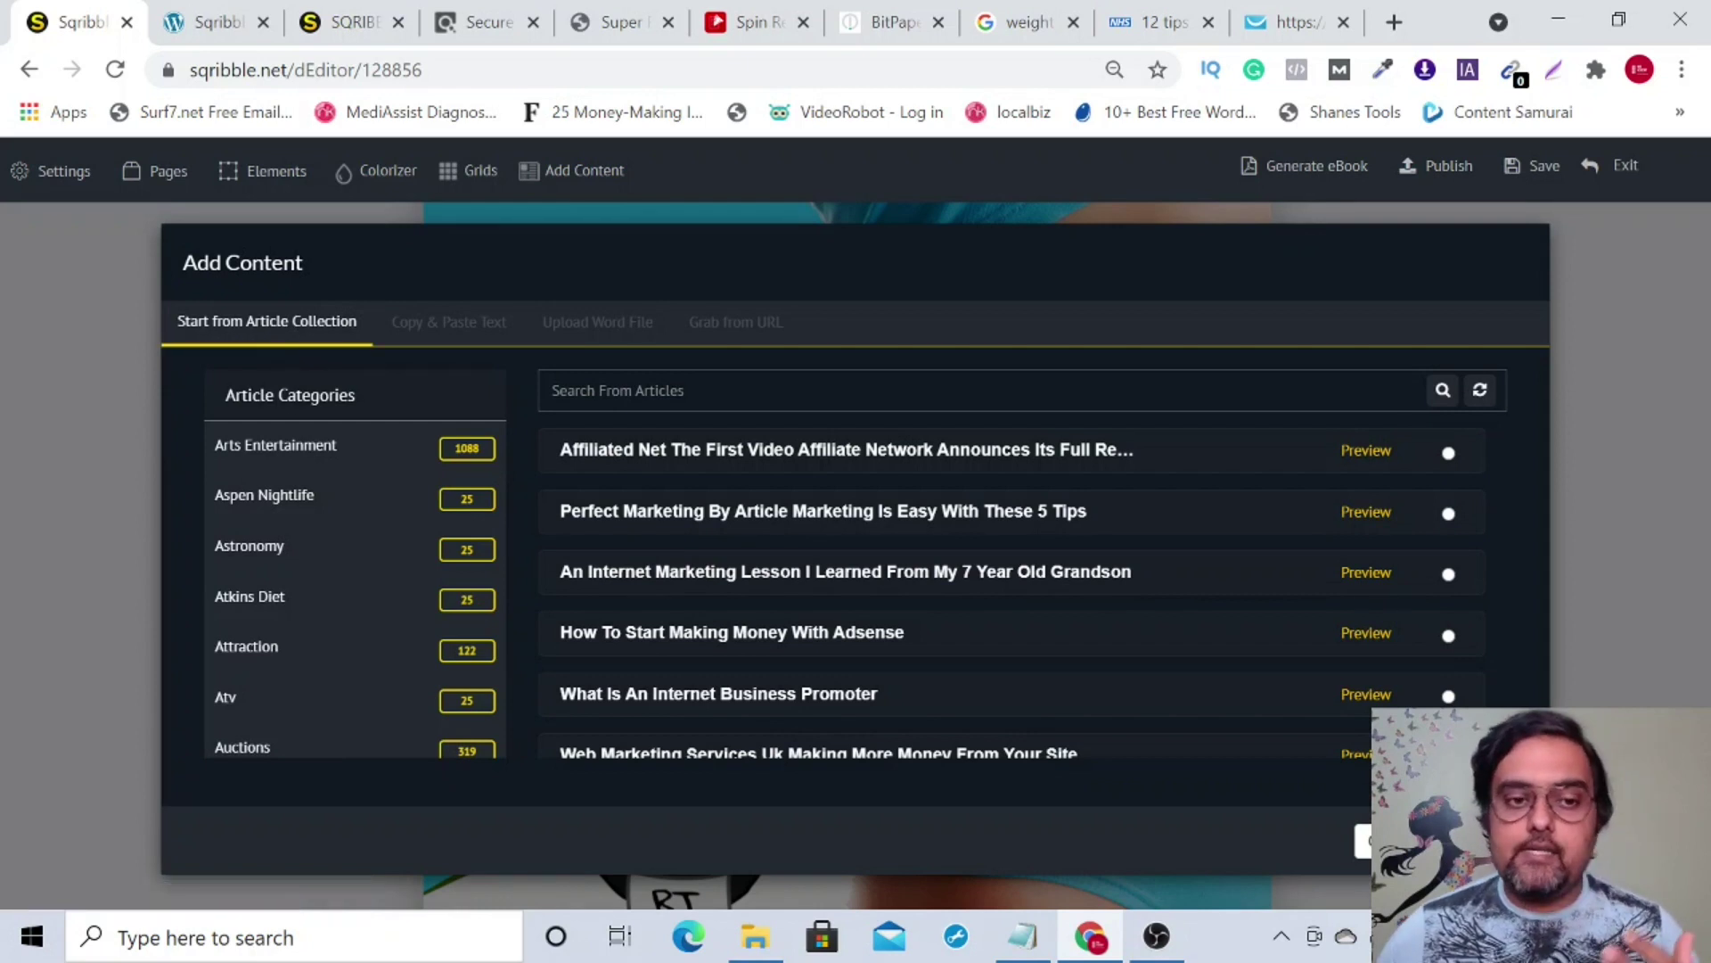
{"action": "left_click", "coordinate": [561, 390]}
{"action": "type", "text": "w"}
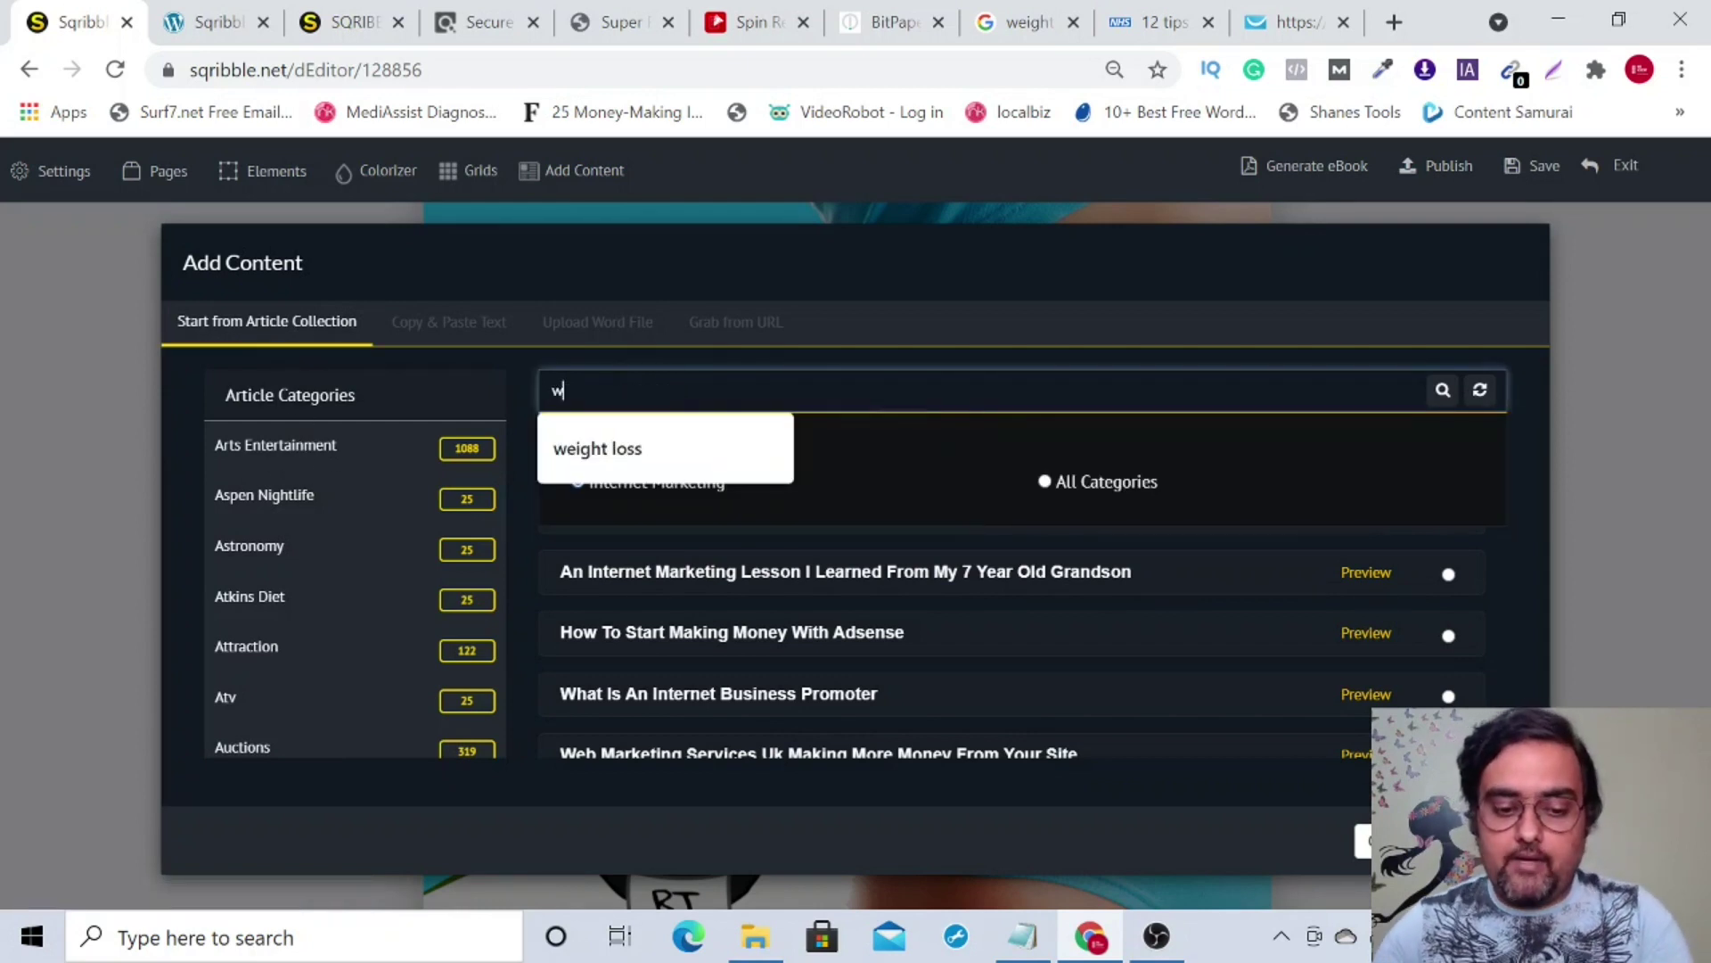
{"action": "type", "text": "eight loss"}
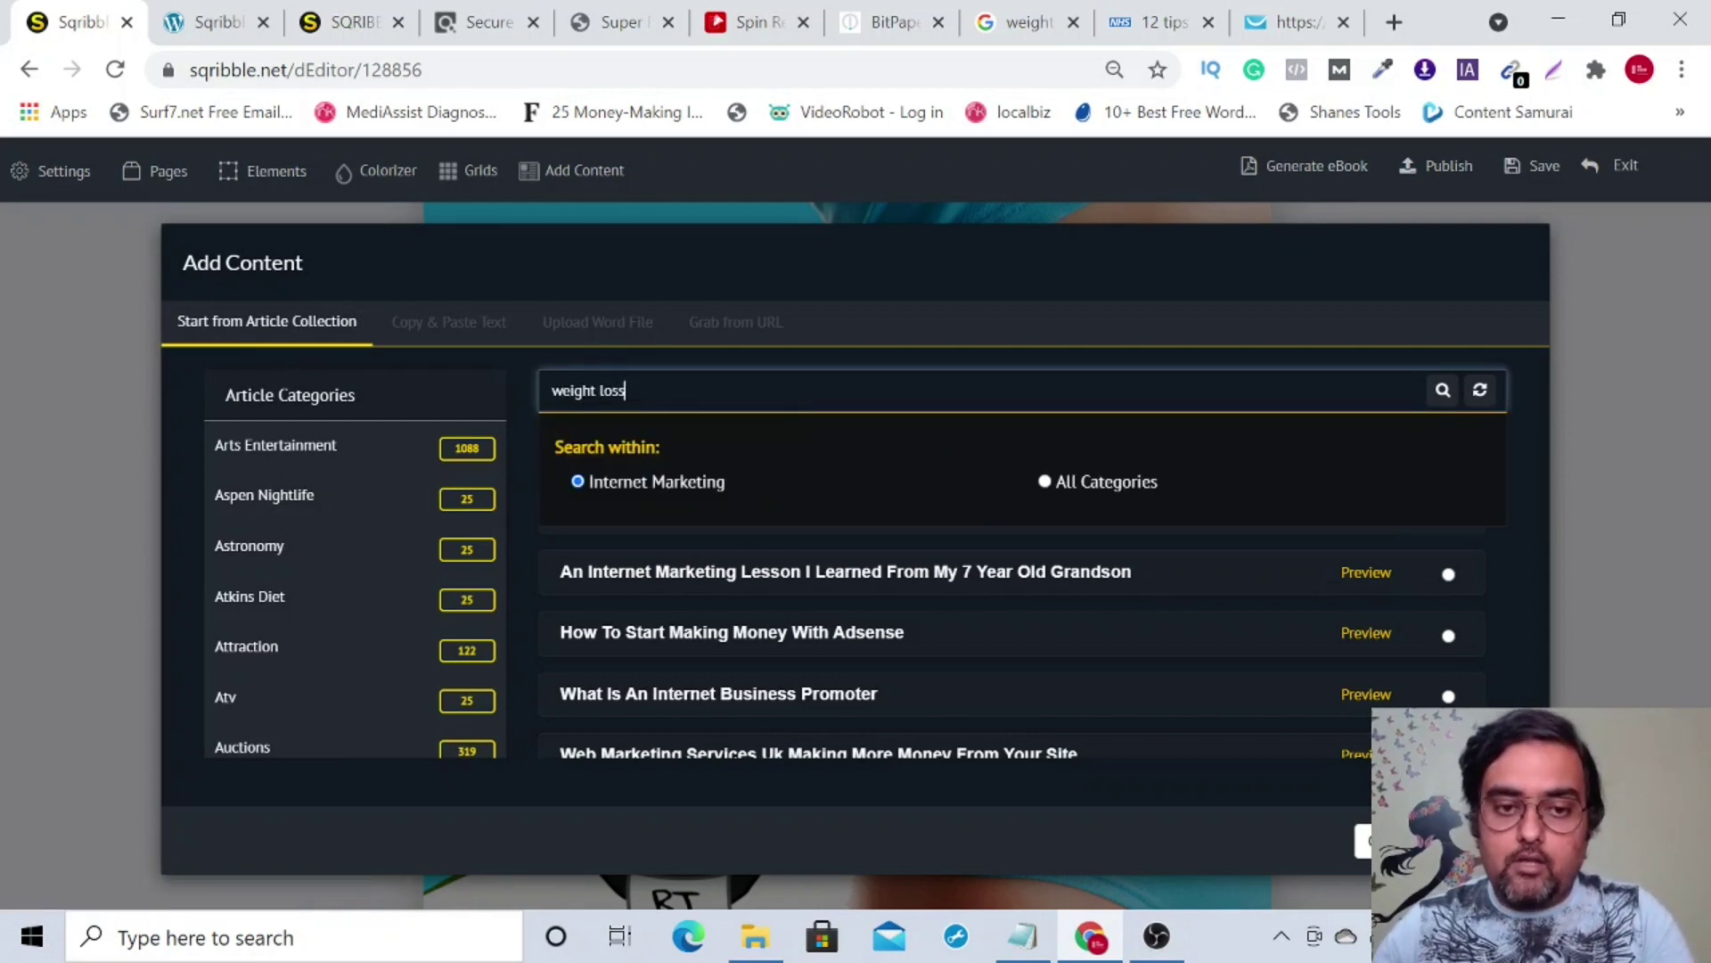
{"action": "left_click", "coordinate": [1045, 483]}
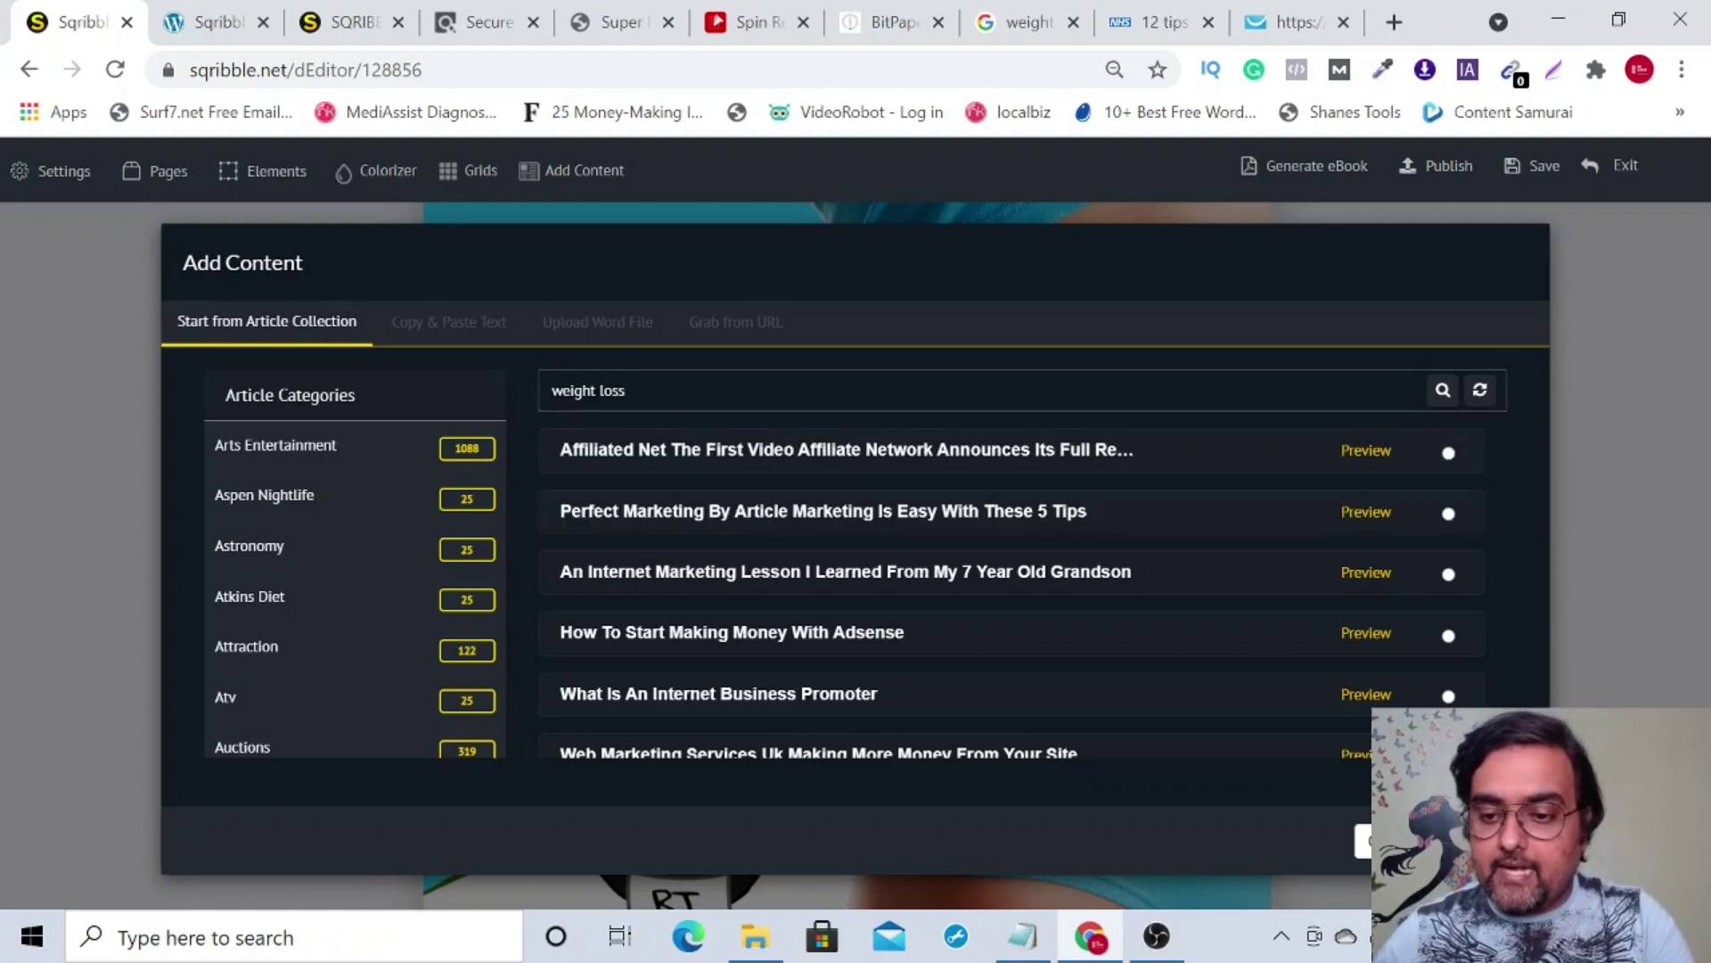
{"action": "left_click", "coordinate": [1443, 389]}
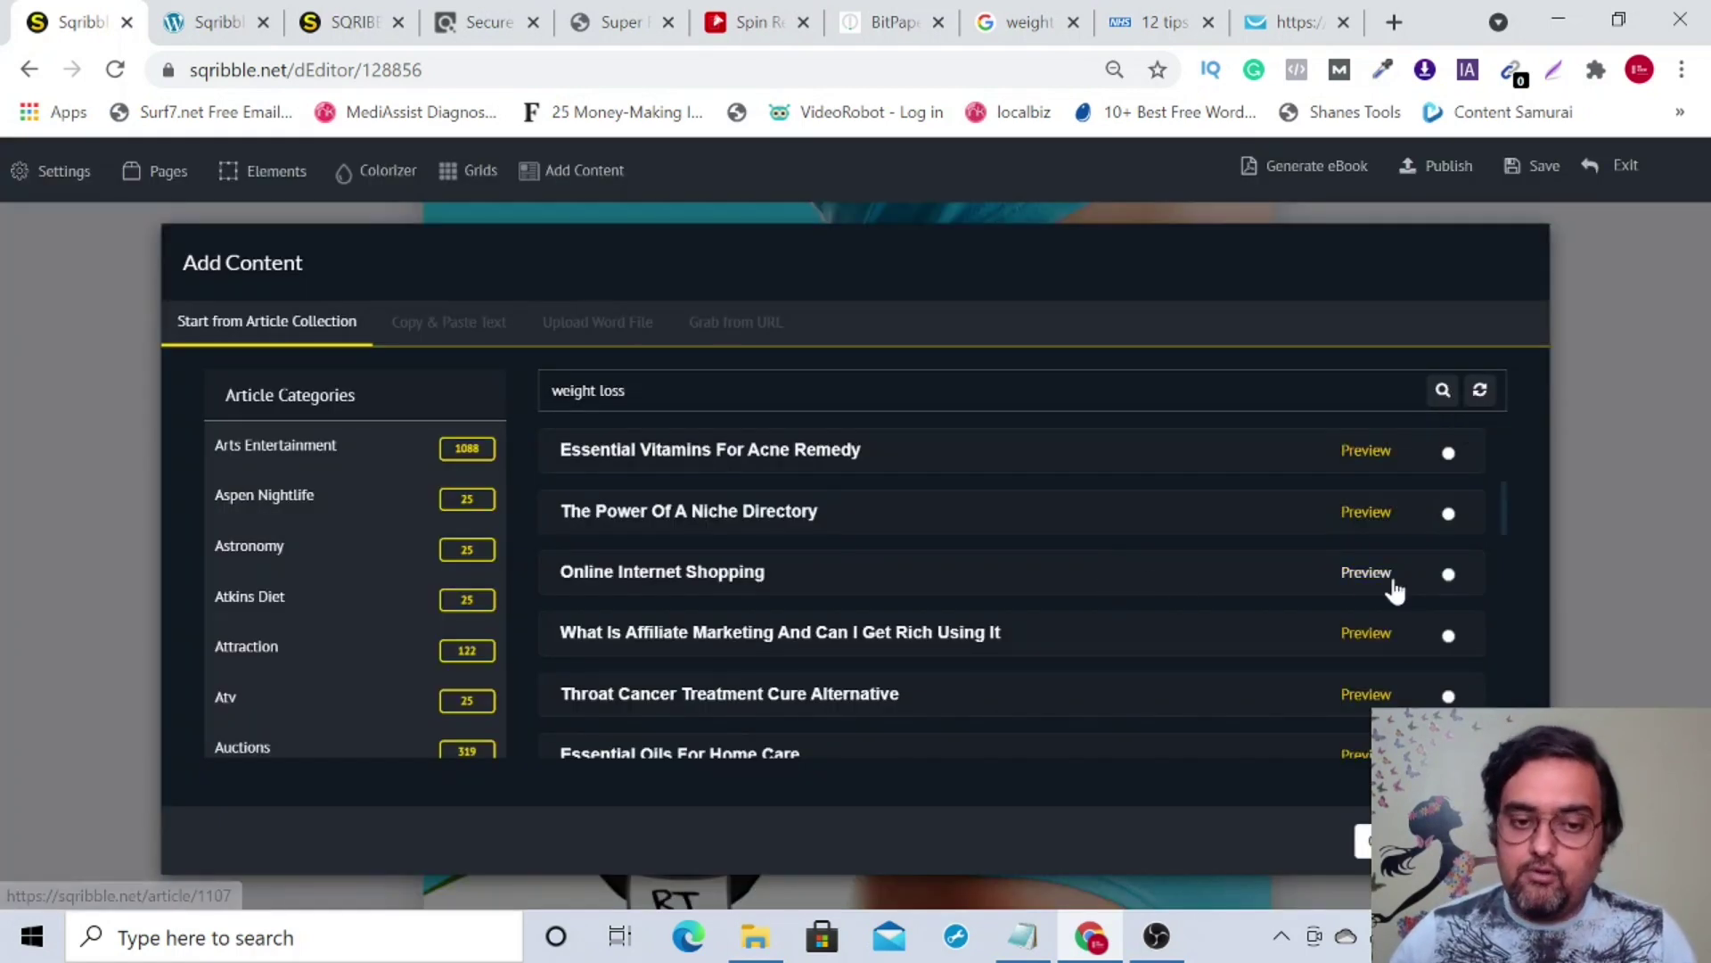
{"action": "scroll", "coordinate": [1510, 526], "scroll_direction": "down", "scroll_amount": 5}
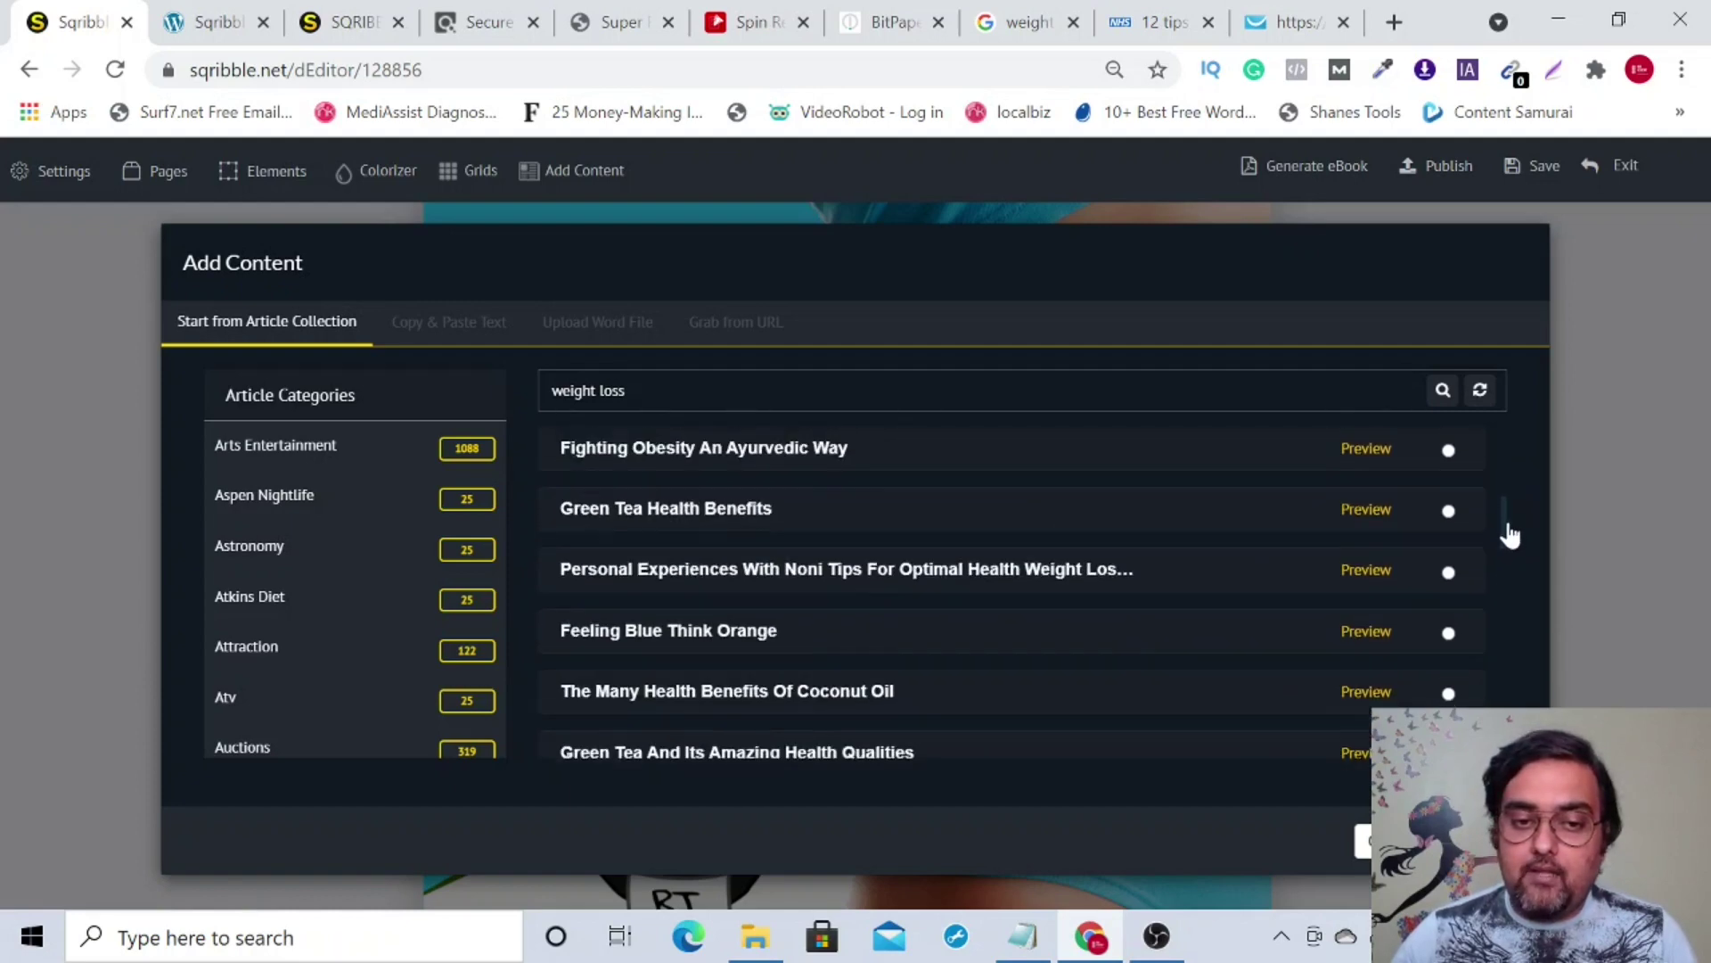
{"action": "scroll", "coordinate": [1510, 535], "scroll_direction": "up", "scroll_amount": 2}
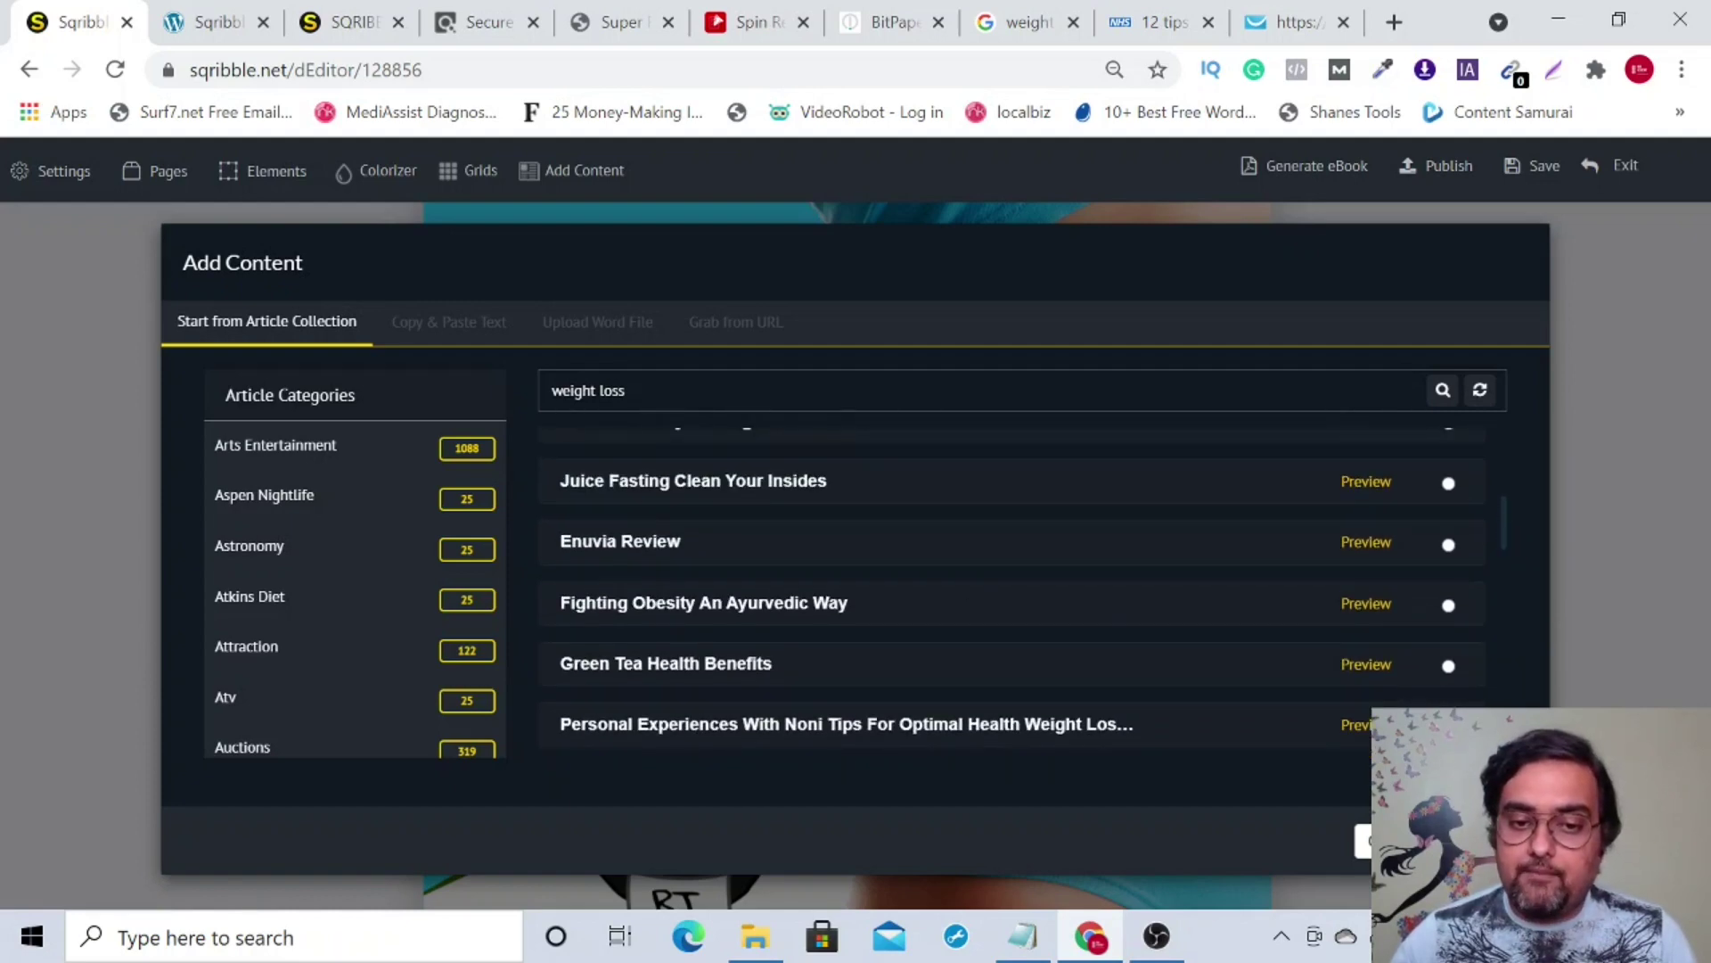
{"action": "left_click", "coordinate": [1449, 606]}
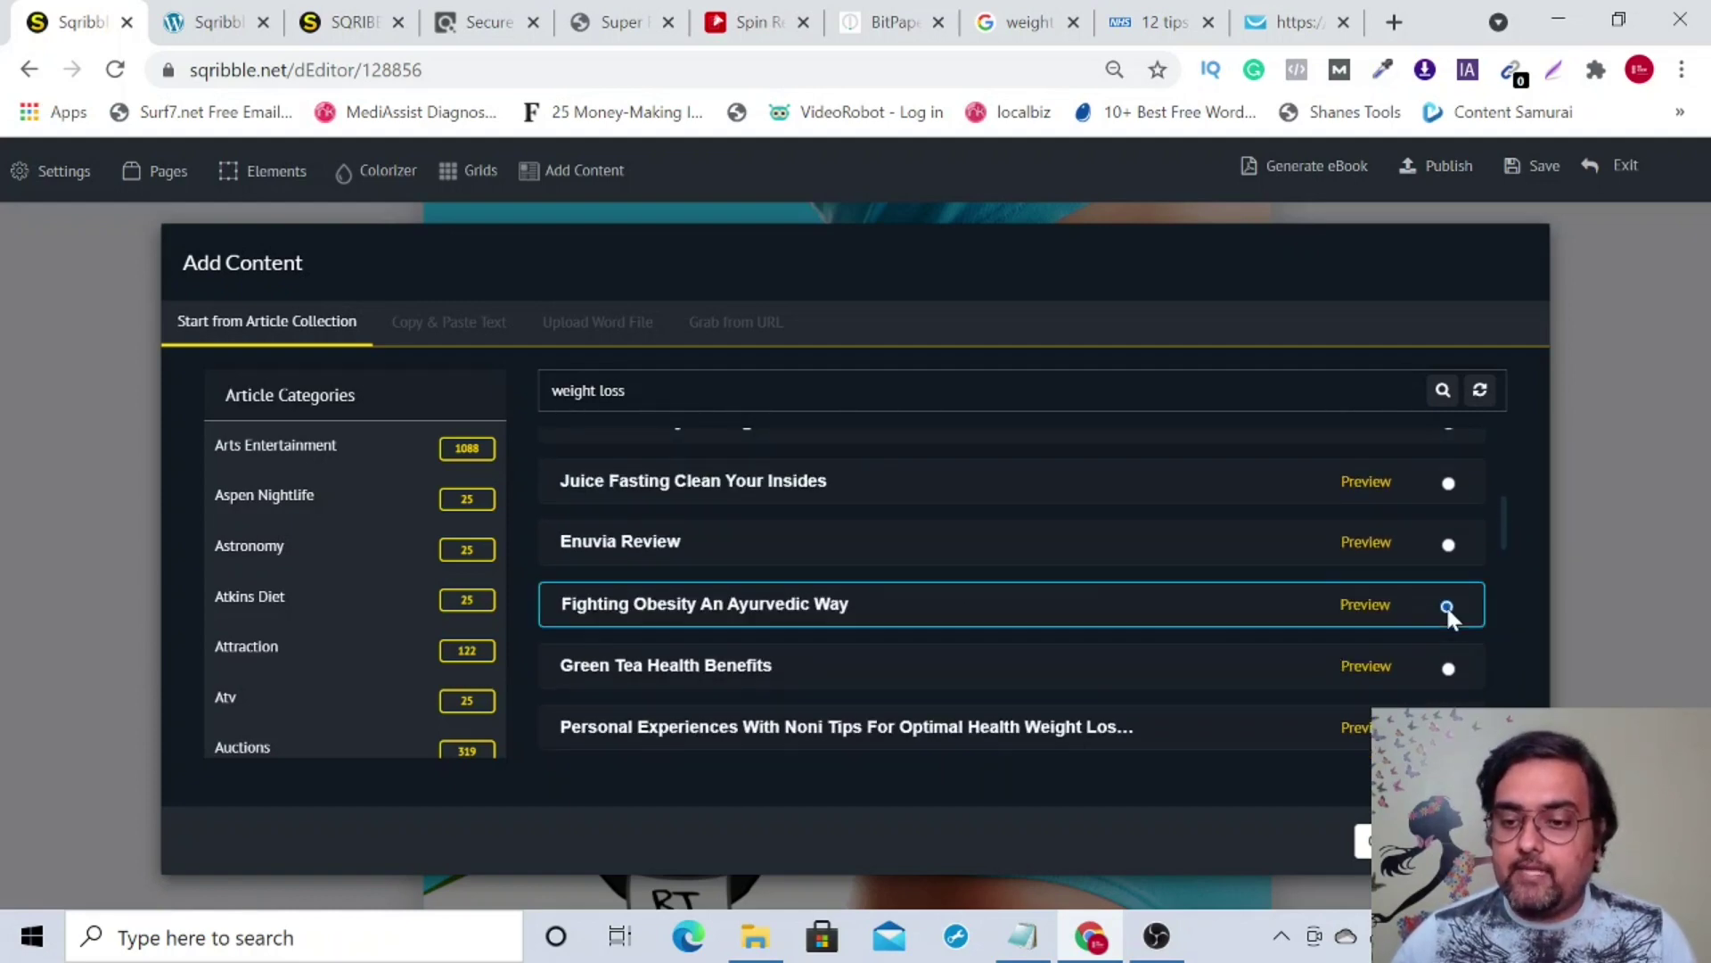
{"action": "left_click", "coordinate": [1368, 840]}
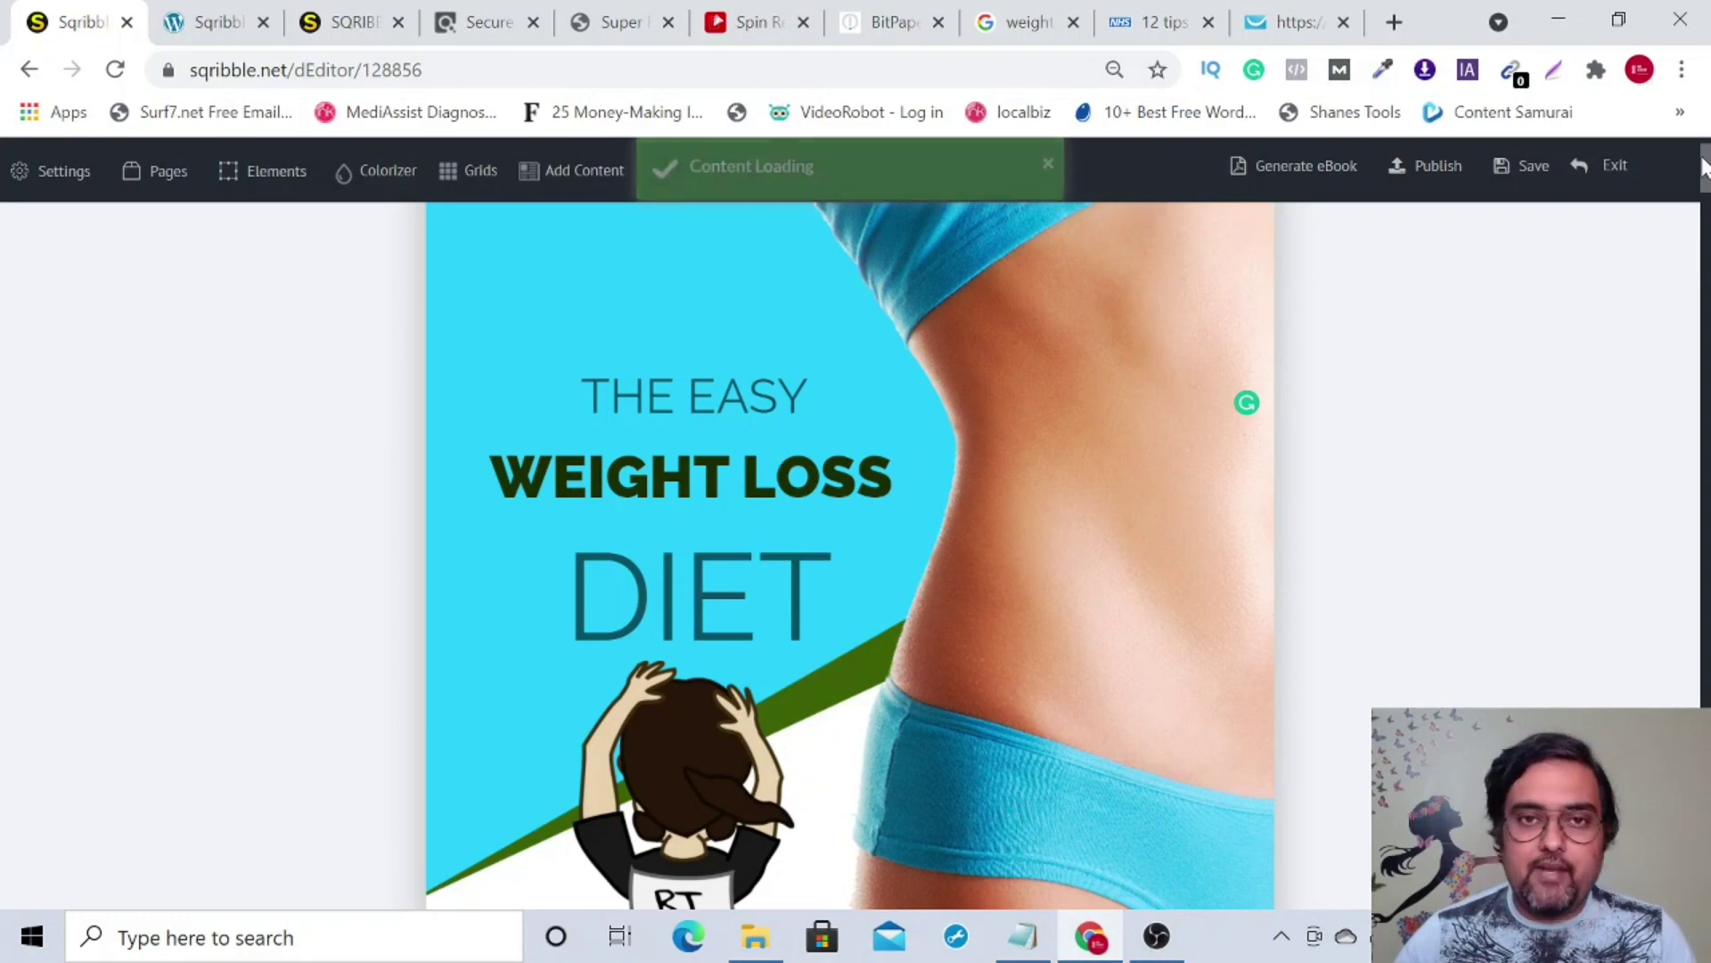
{"action": "scroll", "coordinate": [850, 552], "scroll_direction": "down", "scroll_amount": 15}
{"action": "scroll", "coordinate": [851, 552], "scroll_direction": "down", "scroll_amount": 15}
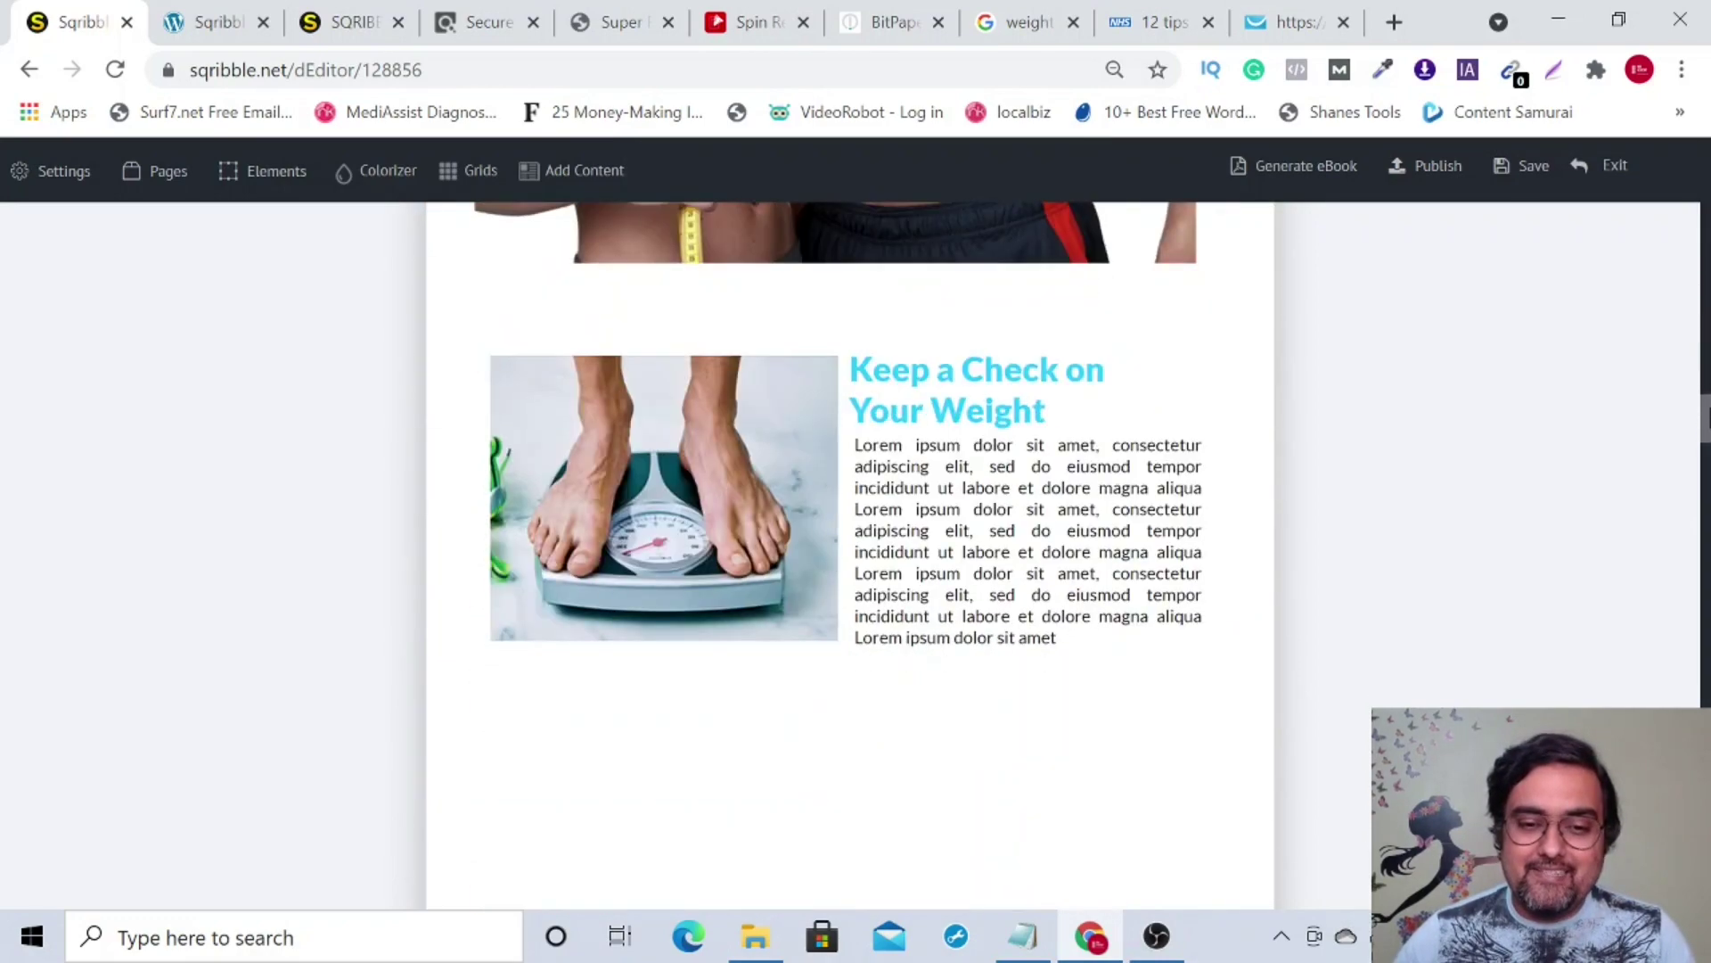
{"action": "scroll", "coordinate": [850, 552], "scroll_direction": "down", "scroll_amount": 1}
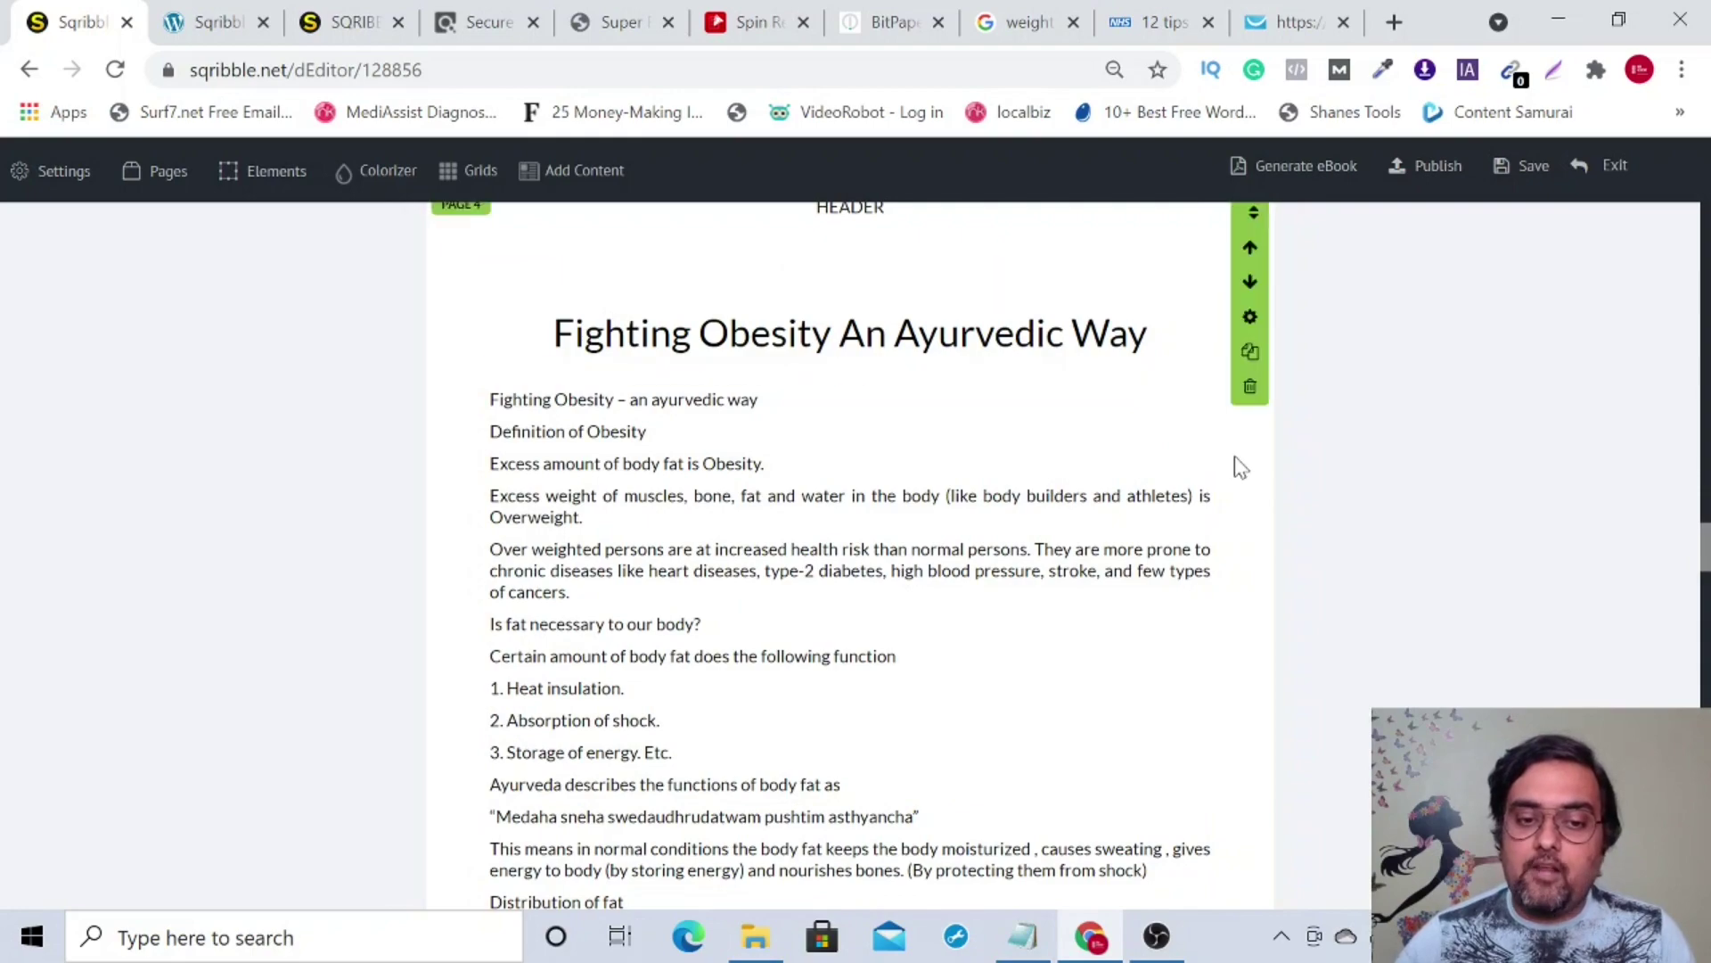
{"action": "scroll", "coordinate": [851, 553], "scroll_direction": "down", "scroll_amount": 20}
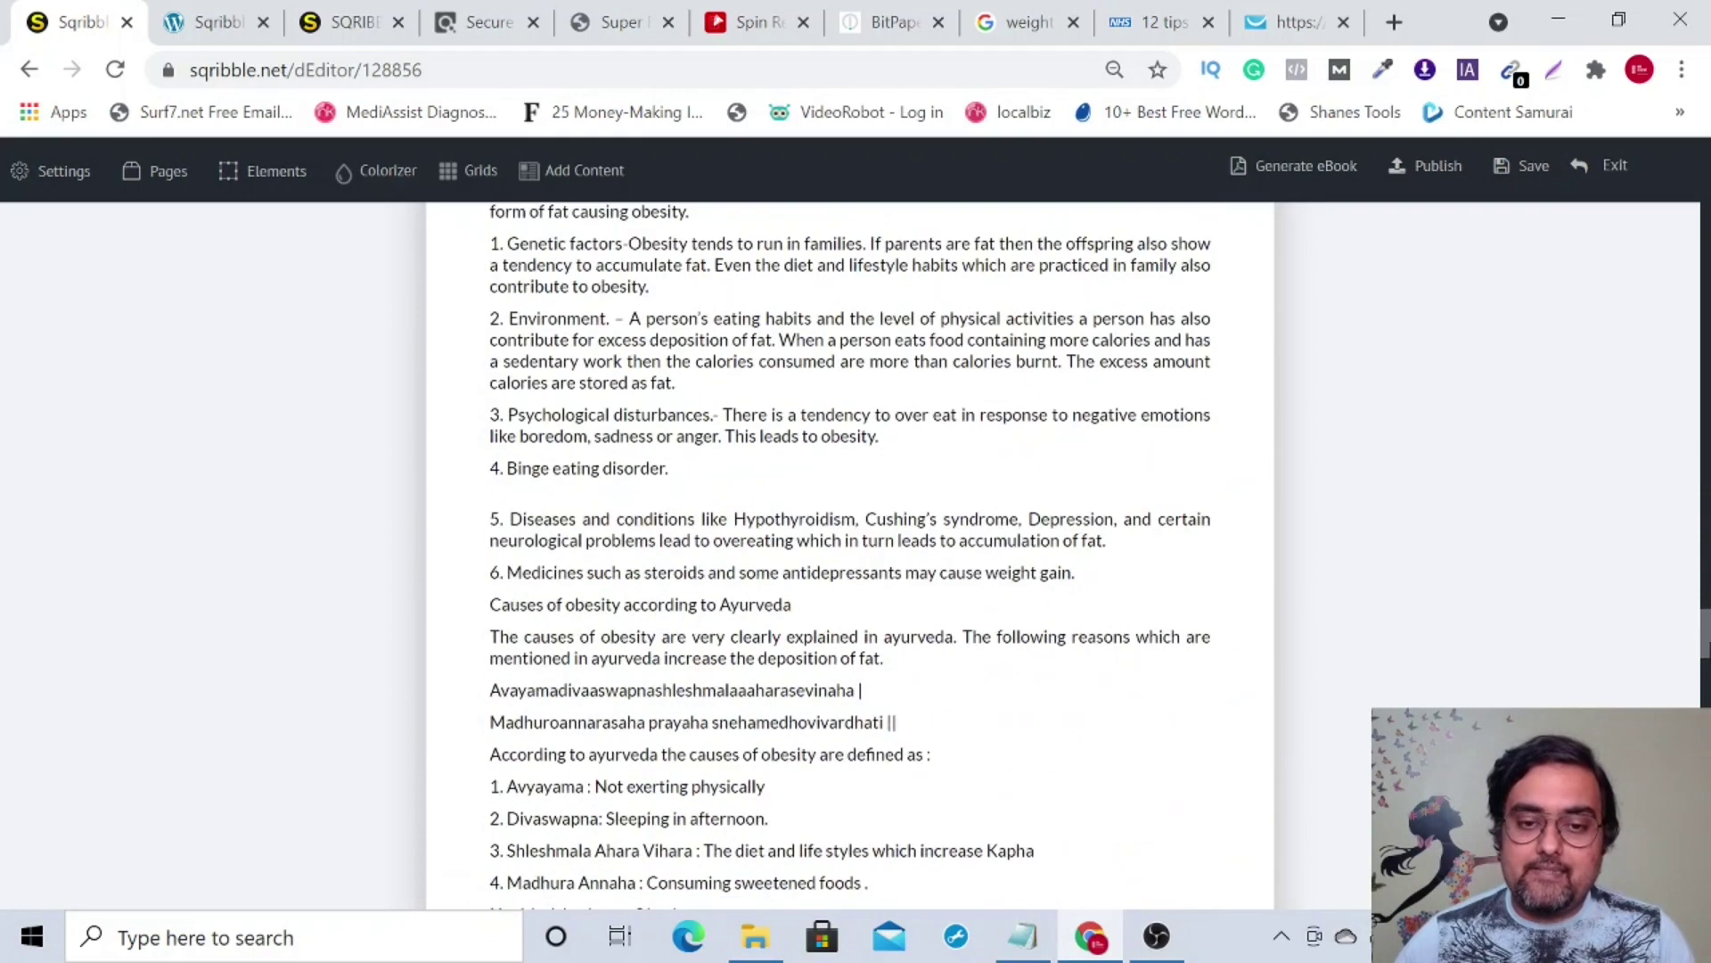
{"action": "scroll", "coordinate": [850, 553], "scroll_direction": "down", "scroll_amount": 12}
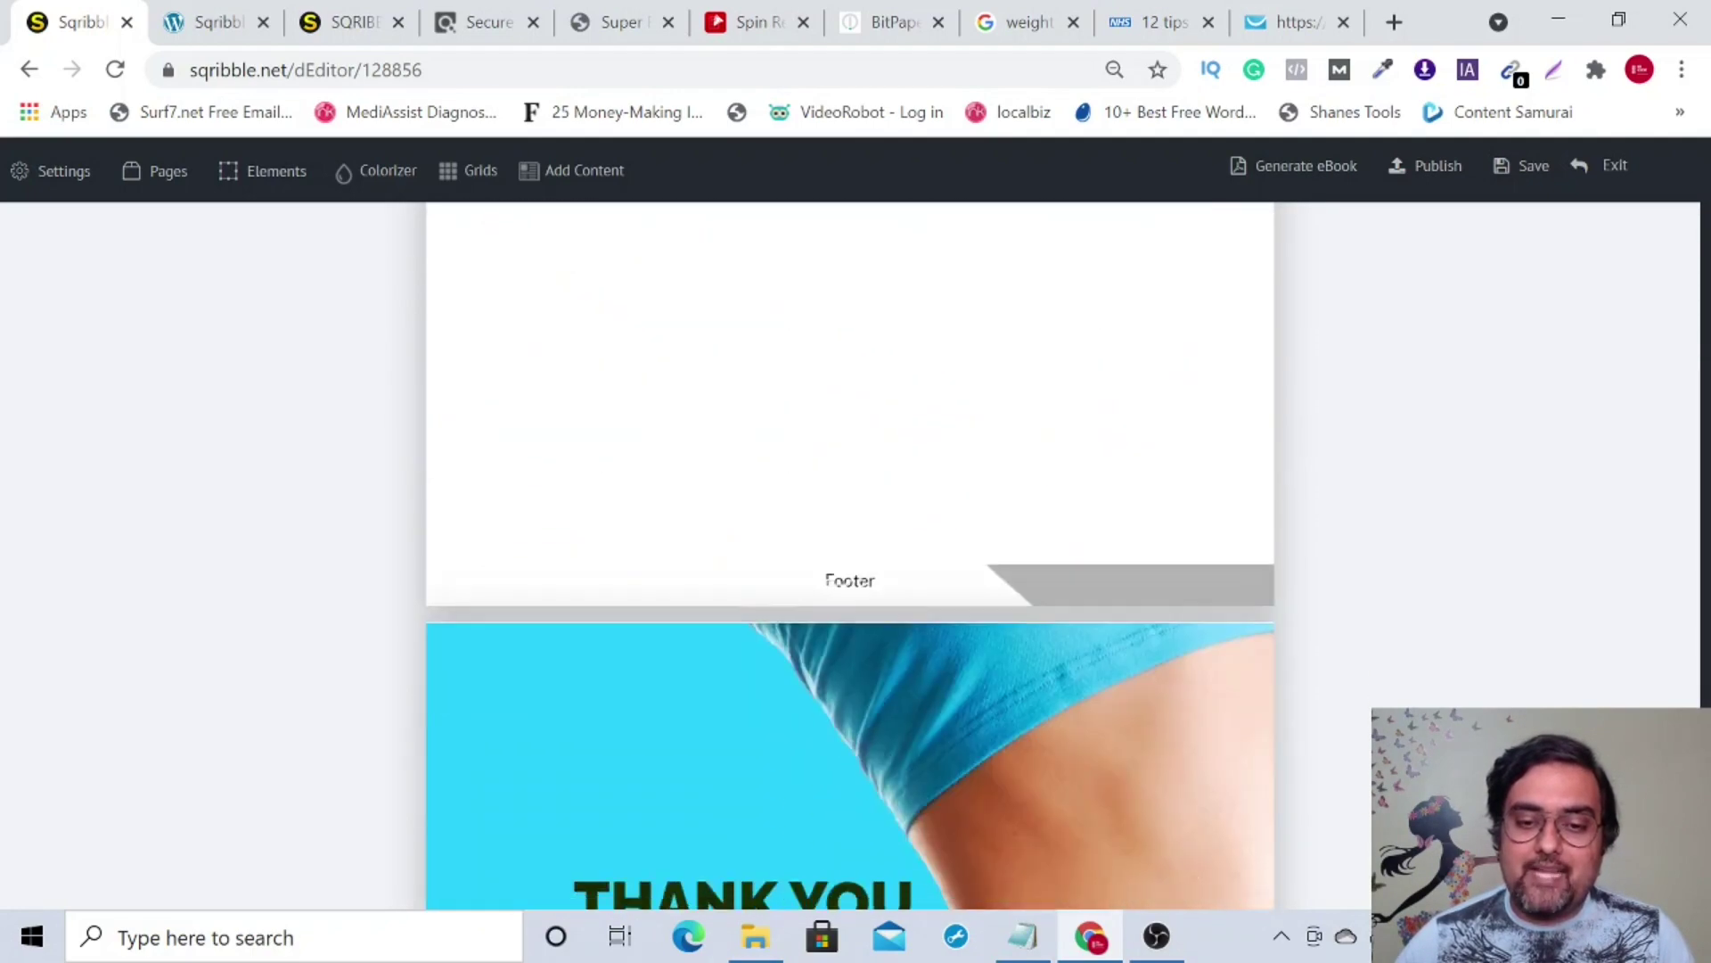